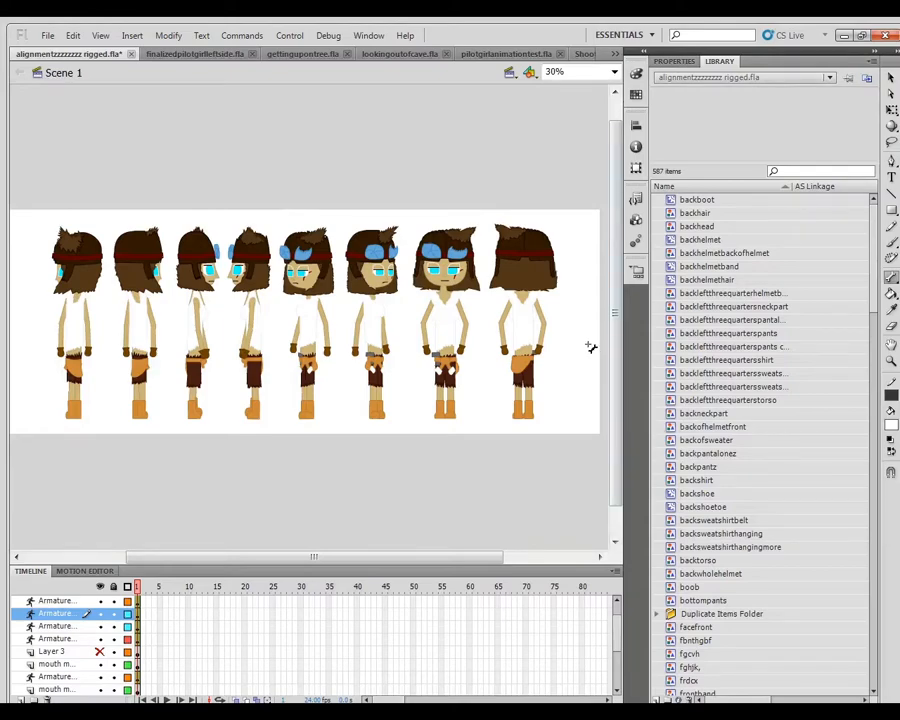
Inspect the bone armatures of the eight character views in the turnaround line-up one after another.
{"action": "left_click", "coordinate": [535, 329]}
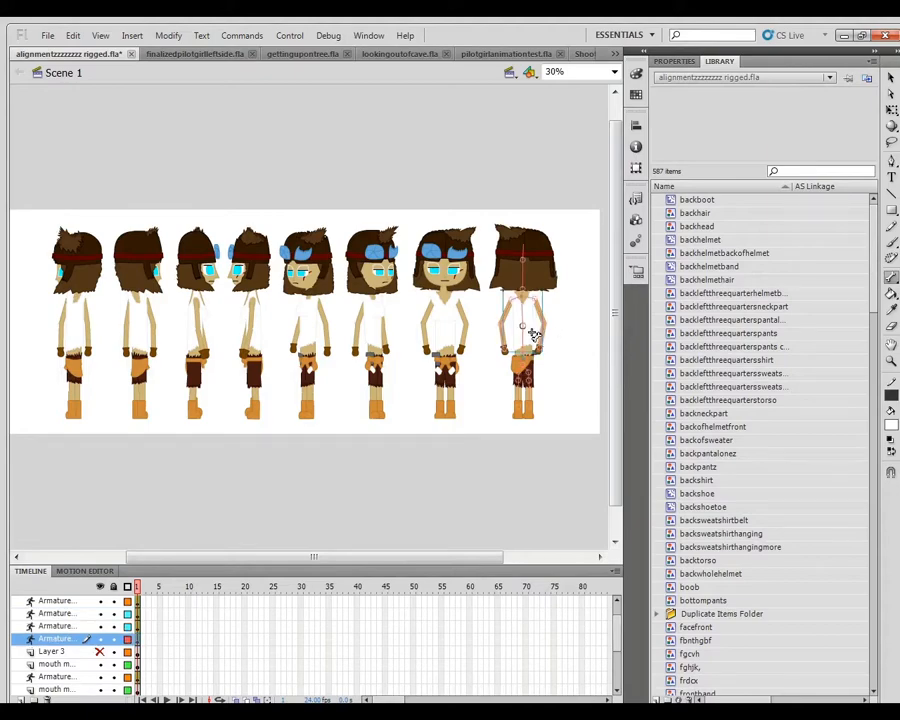
{"action": "left_click", "coordinate": [457, 319]}
{"action": "left_click", "coordinate": [380, 322]}
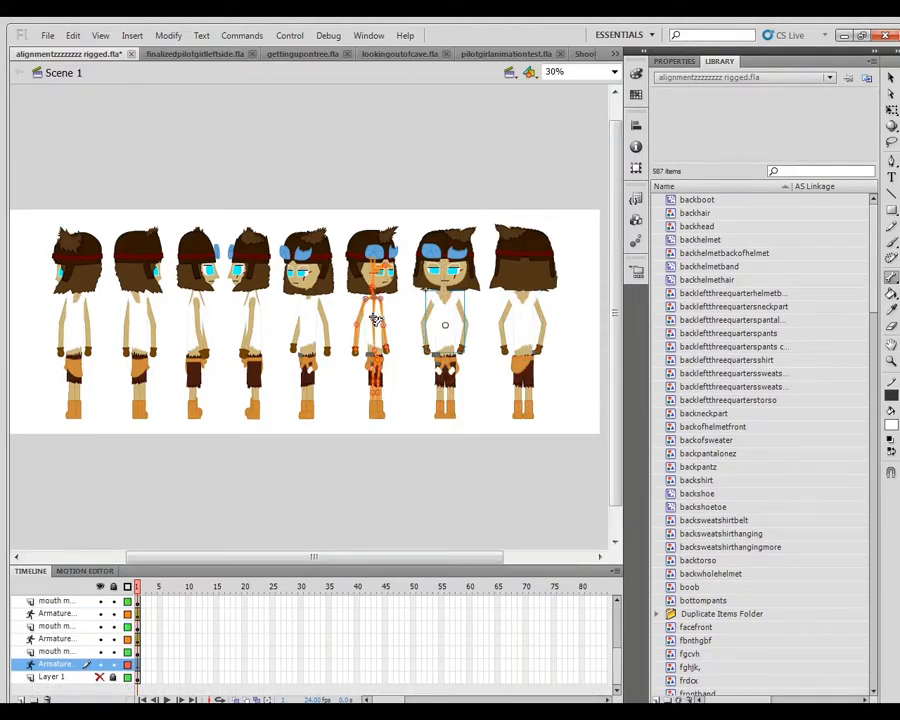
{"action": "left_click", "coordinate": [288, 318]}
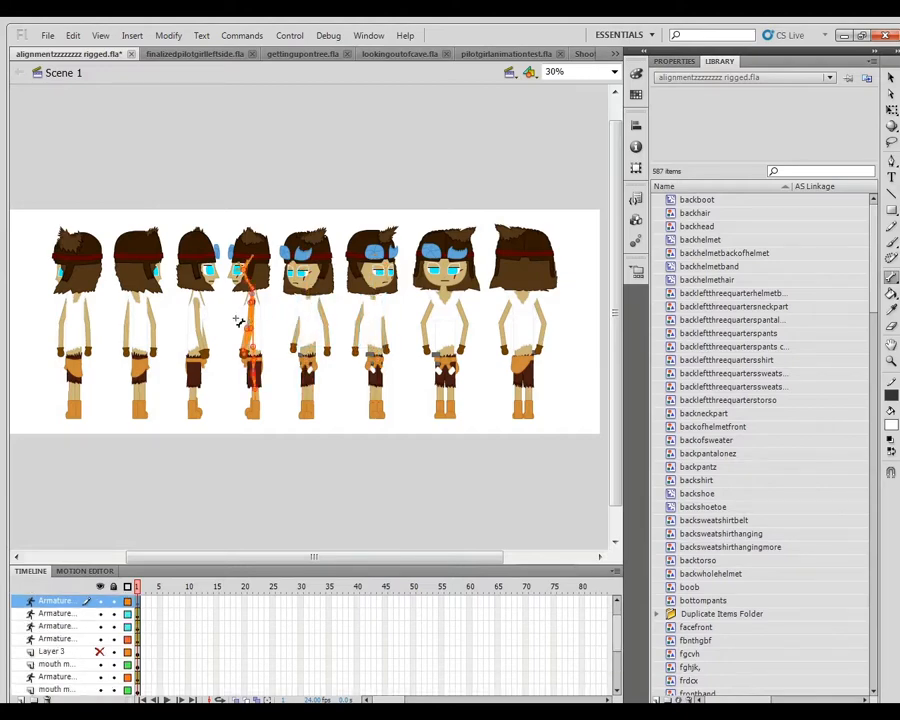
{"action": "left_click", "coordinate": [192, 317]}
{"action": "left_click", "coordinate": [156, 319]}
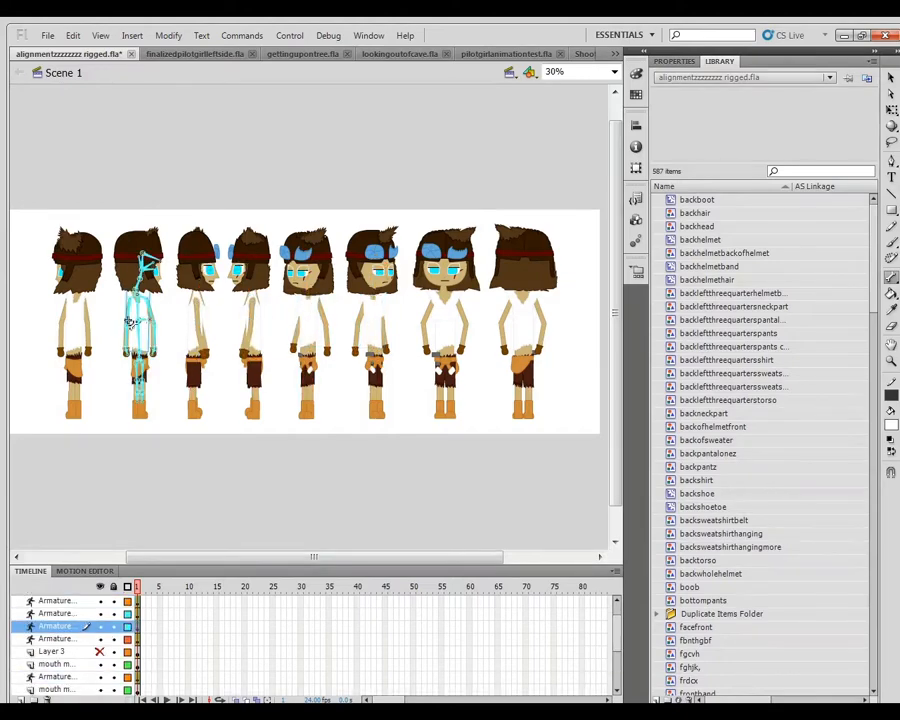
{"action": "left_click", "coordinate": [74, 320]}
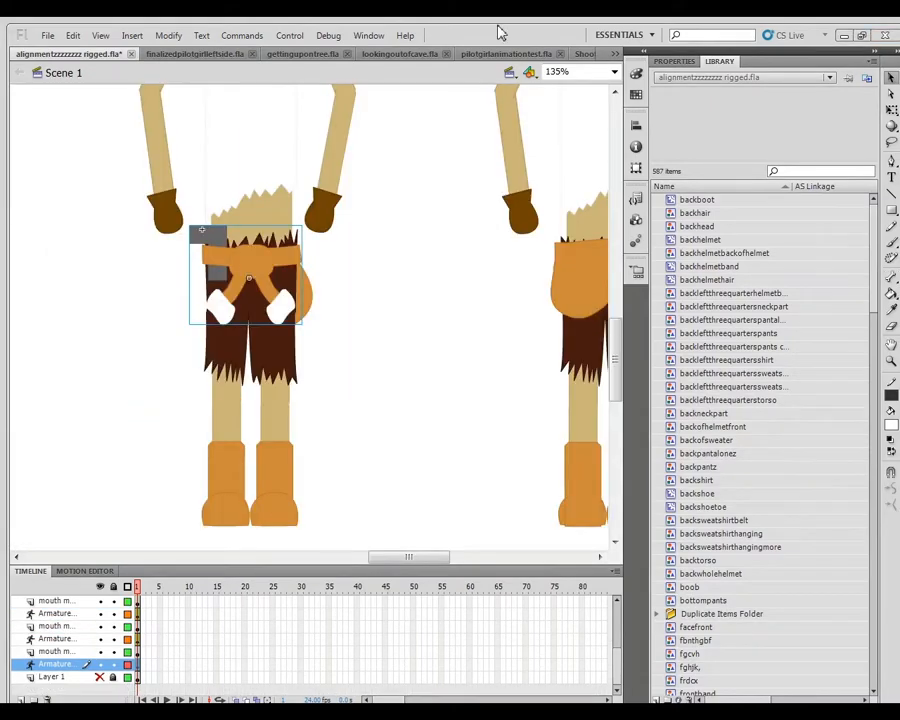
Test the front-view character's leg and belt pouch bones by swinging the boots and pouch, undoing each movement.
{"action": "left_click_drag", "start_coordinate": [286, 522], "coordinate": [382, 482]}
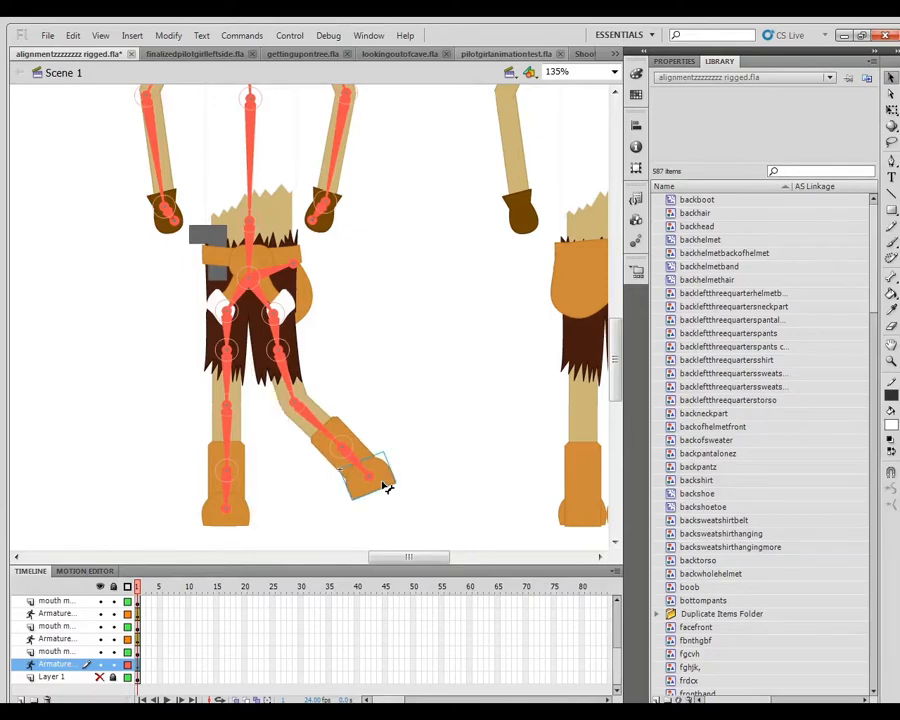
{"action": "key", "text": "ctrl+z"}
{"action": "left_click_drag", "start_coordinate": [214, 453], "coordinate": [190, 463]}
{"action": "key", "text": "ctrl+z"}
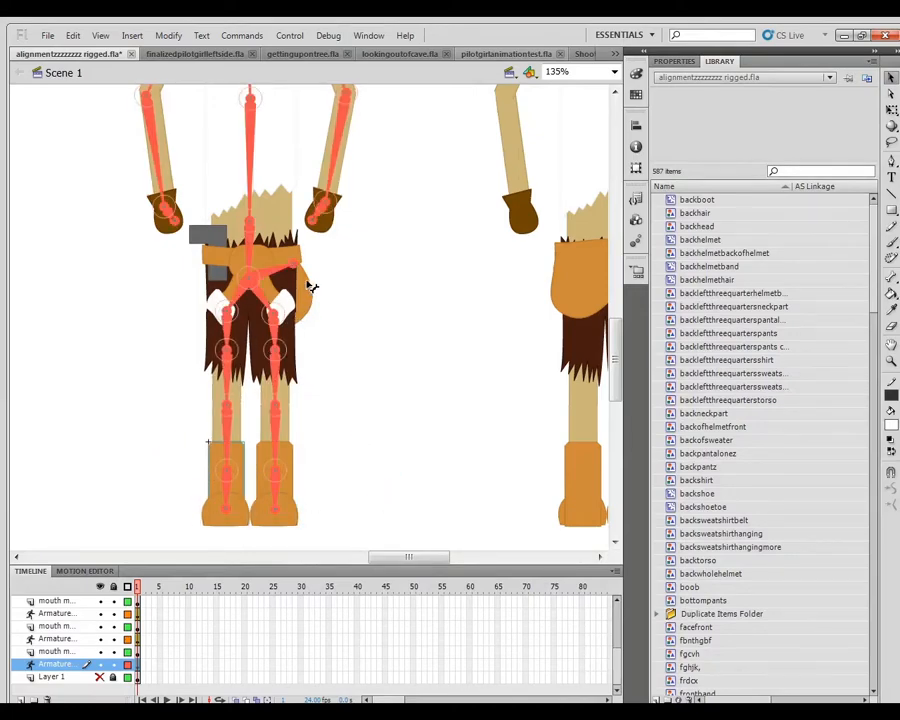
{"action": "mouse_move", "coordinate": [308, 304]}
{"action": "left_mouse_down"}
{"action": "mouse_move", "coordinate": [323, 300]}
{"action": "mouse_move", "coordinate": [312, 308]}
{"action": "mouse_move", "coordinate": [300, 293]}
{"action": "mouse_move", "coordinate": [310, 300]}
{"action": "left_mouse_up"}
{"action": "key", "text": "ctrl+z"}
{"action": "left_click", "coordinate": [312, 305]}
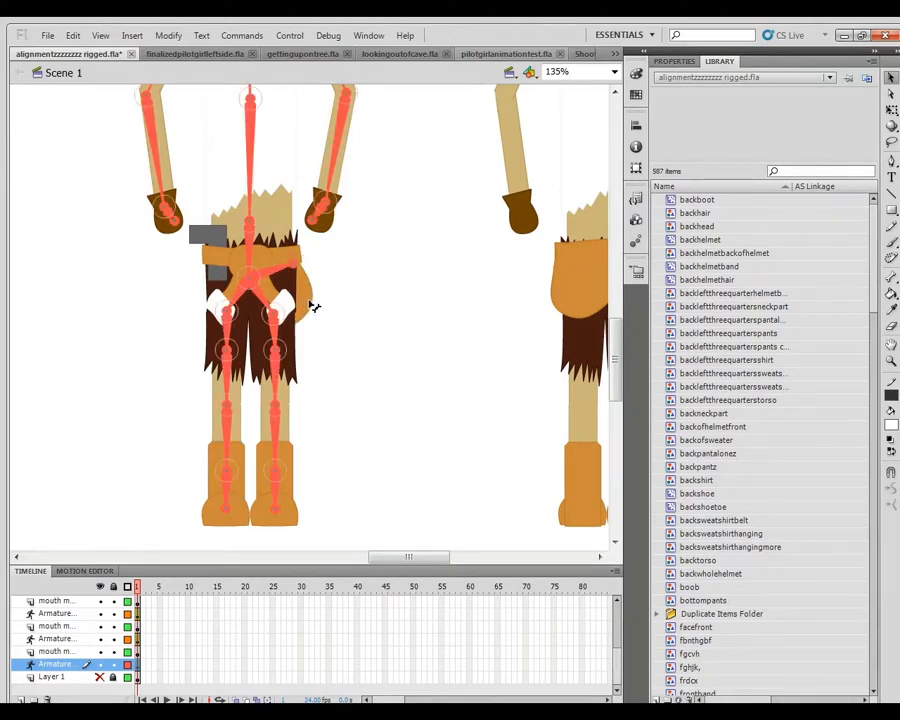
Test the front-view character's head bones by tilting the helmet and face, and restore the original pose.
{"action": "scroll", "coordinate": [618, 298], "scroll_direction": "up", "scroll_amount": 5}
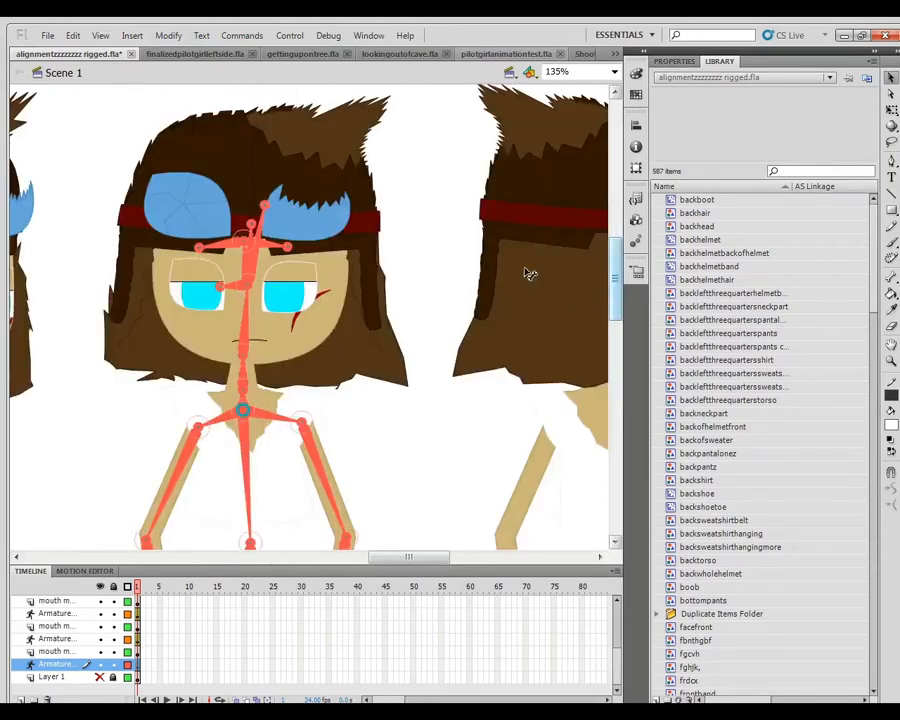
{"action": "mouse_move", "coordinate": [272, 176]}
{"action": "left_mouse_down"}
{"action": "mouse_move", "coordinate": [288, 197]}
{"action": "mouse_move", "coordinate": [265, 184]}
{"action": "left_mouse_up"}
{"action": "key", "text": "ctrl+z"}
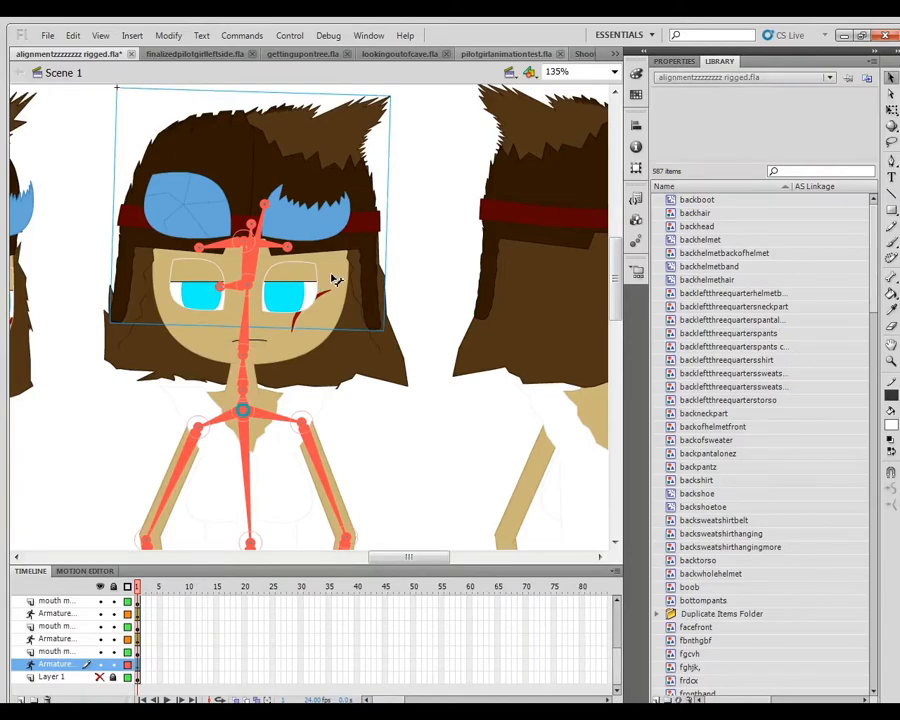
{"action": "left_click_drag", "start_coordinate": [337, 281], "coordinate": [297, 309]}
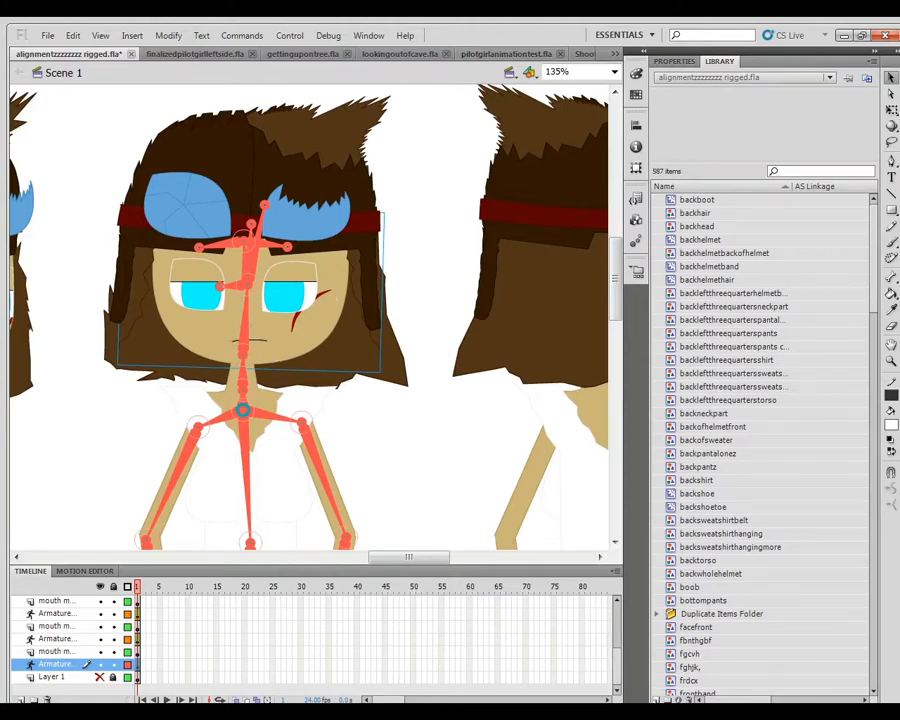
Switch to the finalizedpilotgirlleftside.fla document and select all of the side-view character's parts to check them, leaving nothing selected.
{"action": "key", "text": "ctrl+Tab"}
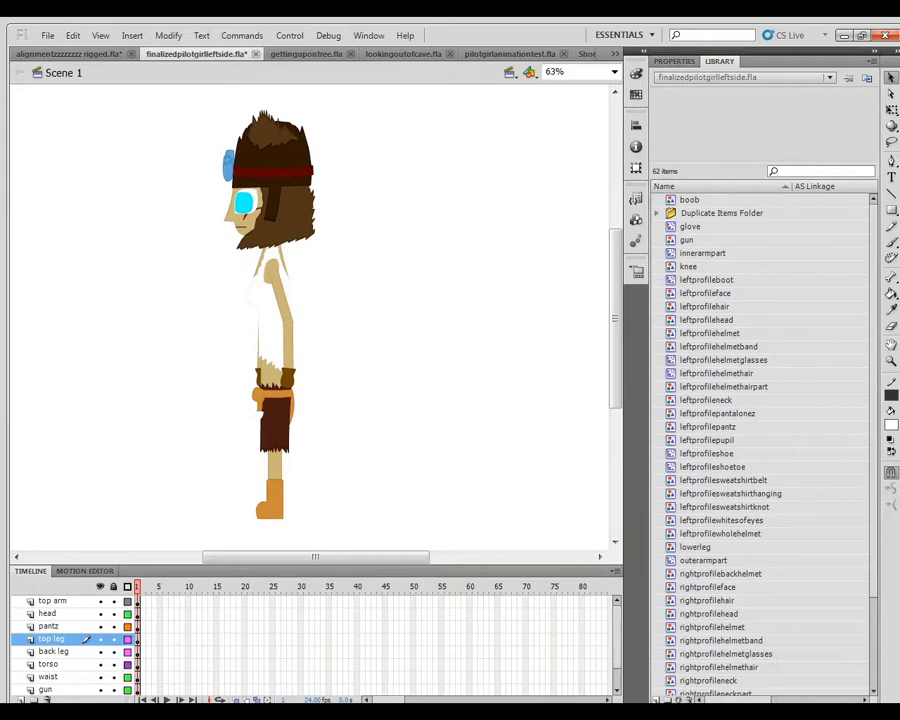
{"action": "left_click_drag", "start_coordinate": [179, 532], "coordinate": [410, 80]}
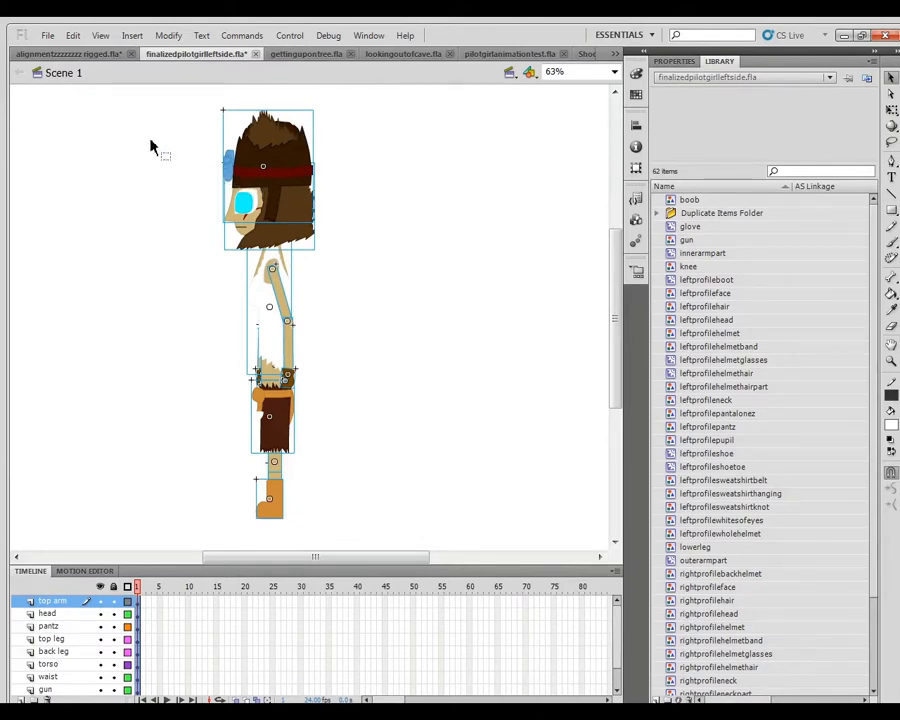
{"action": "left_click", "coordinate": [210, 138]}
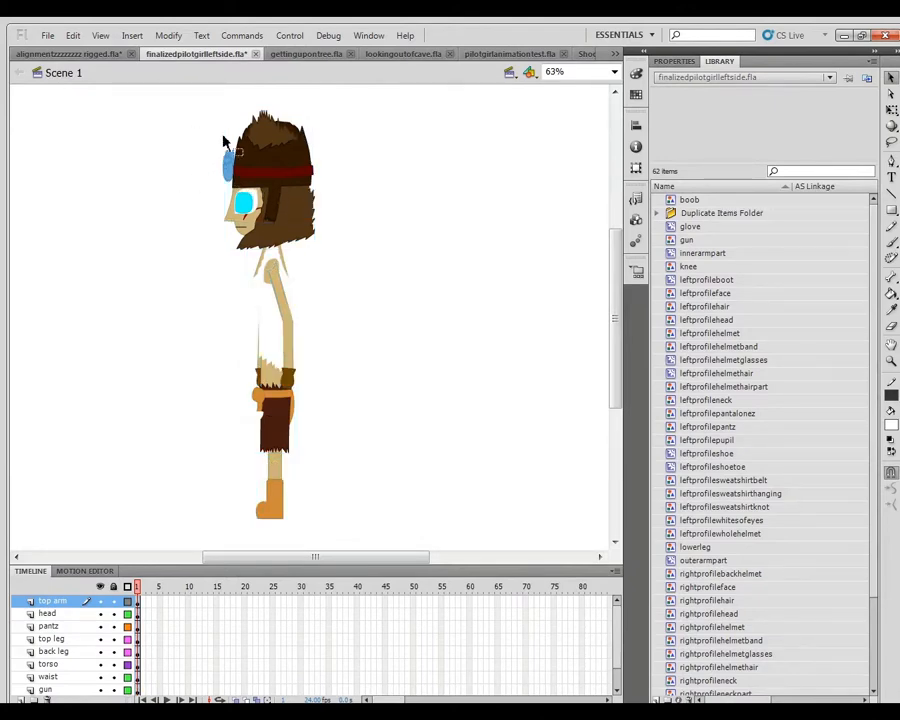
Look inside the rightprofiletorso symbol and its nested rightprofileshirt symbol, and return to Scene 1.
{"action": "double_click", "coordinate": [280, 337]}
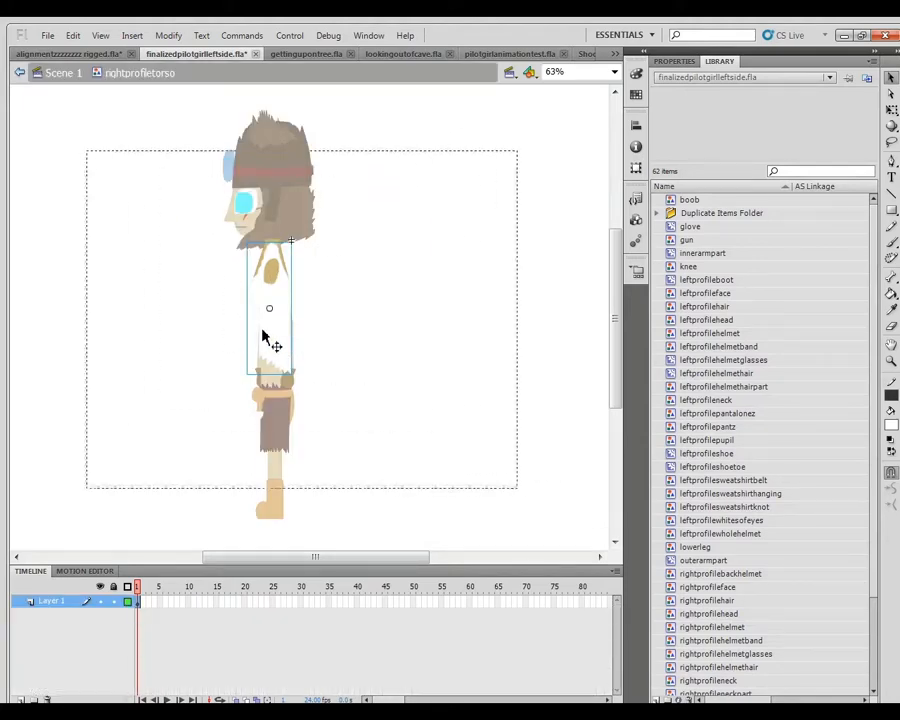
{"action": "double_click", "coordinate": [267, 340]}
{"action": "left_click", "coordinate": [267, 340]}
{"action": "left_click", "coordinate": [198, 325]}
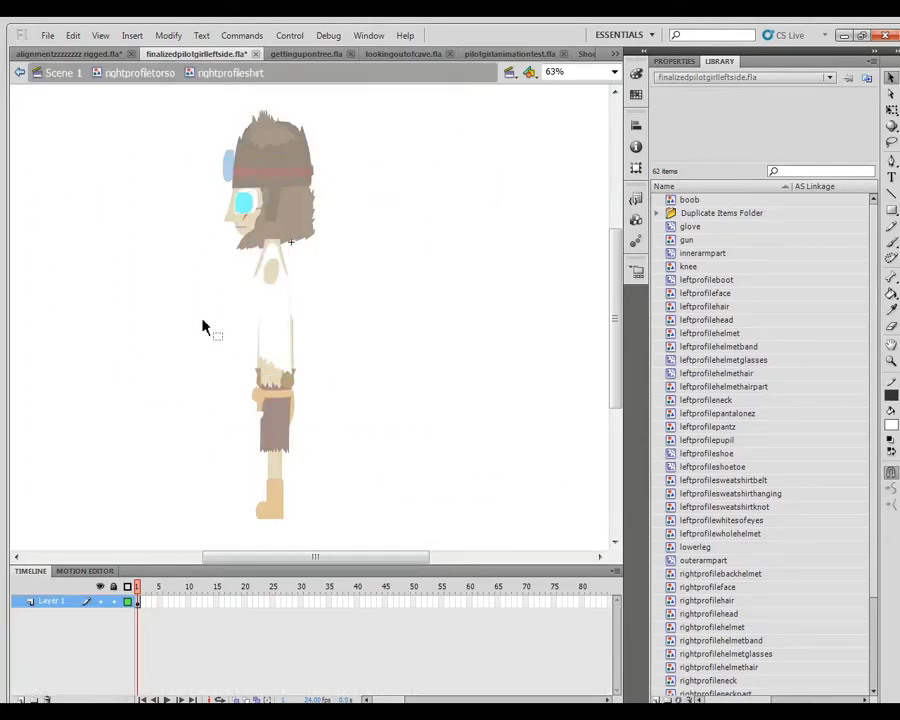
{"action": "double_click", "coordinate": [320, 328]}
{"action": "double_click", "coordinate": [320, 328]}
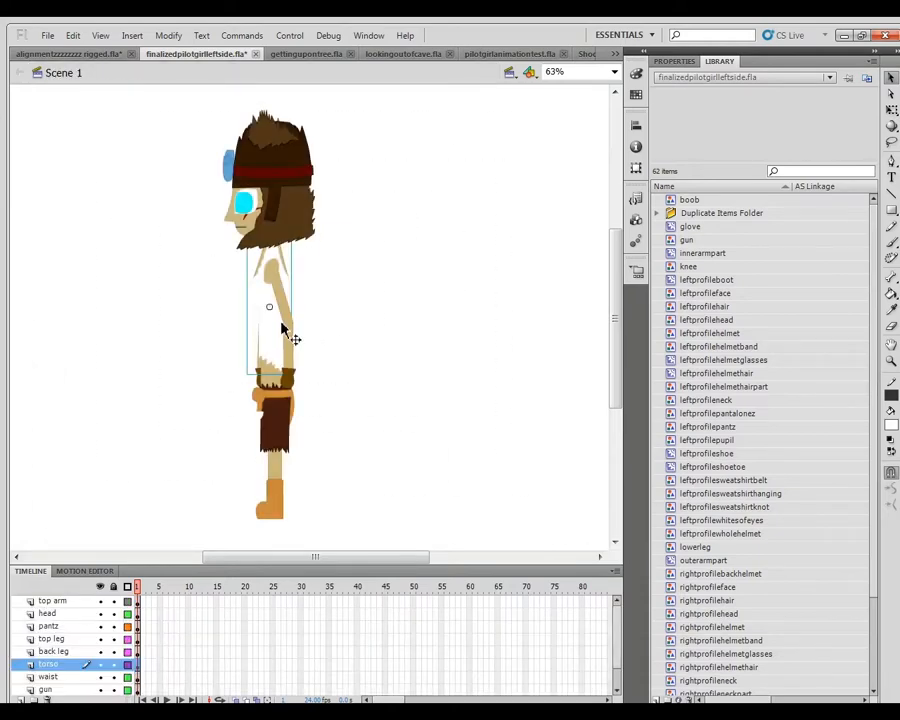
Try removing and moving the white shirt shape inside rightprofileshirt, undo the change and return to Scene 1.
{"action": "double_click", "coordinate": [280, 328]}
{"action": "left_click", "coordinate": [280, 330]}
{"action": "double_click", "coordinate": [280, 330]}
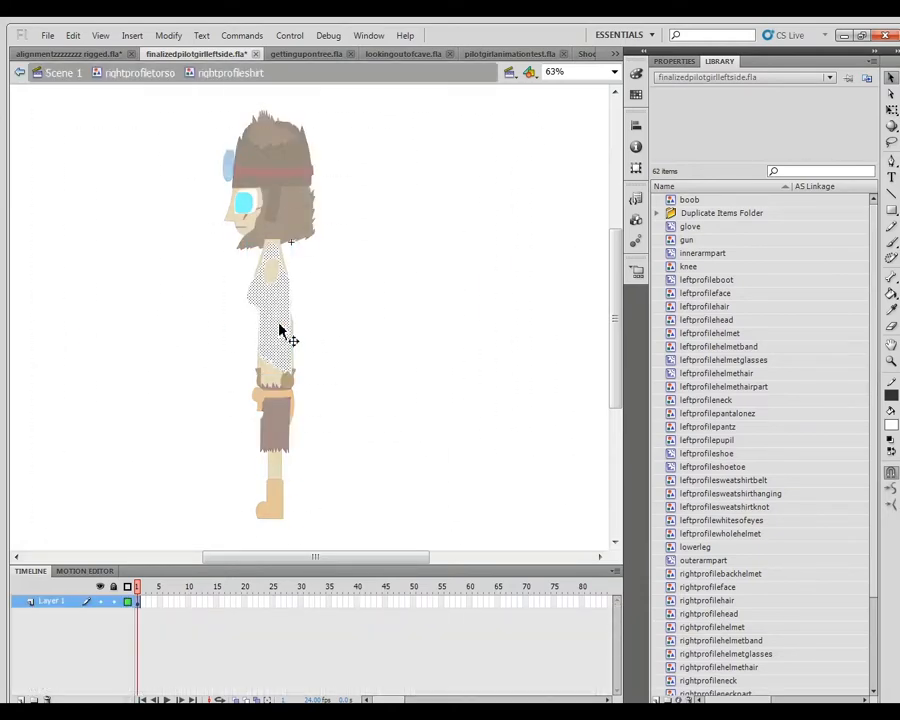
{"action": "key", "text": "Delete"}
{"action": "mouse_move", "coordinate": [266, 321]}
{"action": "left_mouse_down"}
{"action": "mouse_move", "coordinate": [150, 358]}
{"action": "mouse_move", "coordinate": [154, 366]}
{"action": "left_mouse_up"}
{"action": "key", "text": "ctrl+z"}
{"action": "key", "text": "Delete"}
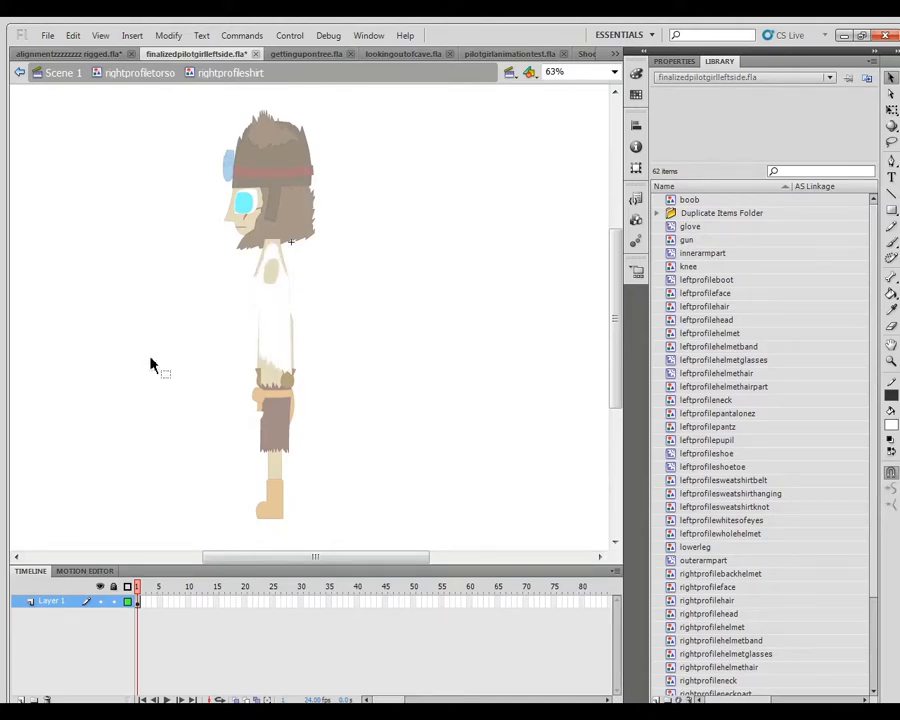
{"action": "double_click", "coordinate": [152, 362]}
{"action": "double_click", "coordinate": [152, 362]}
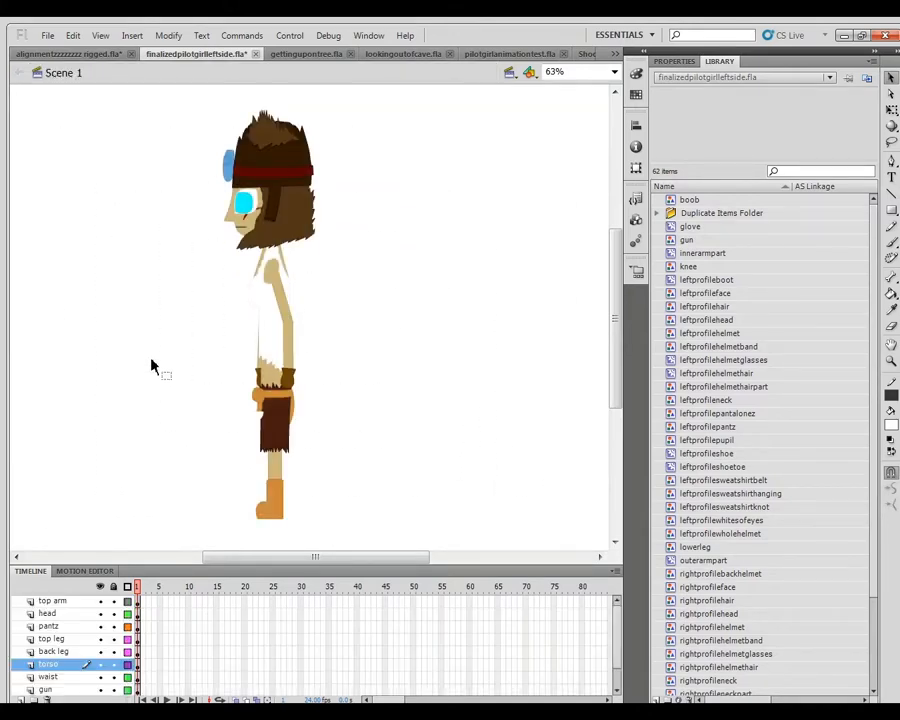
Draw two slanted, roughly parallel straight lines beside the side-view character with the Line tool.
{"action": "key", "text": "n"}
{"action": "left_click_drag", "start_coordinate": [374, 422], "coordinate": [407, 229]}
{"action": "left_click_drag", "start_coordinate": [539, 281], "coordinate": [507, 436]}
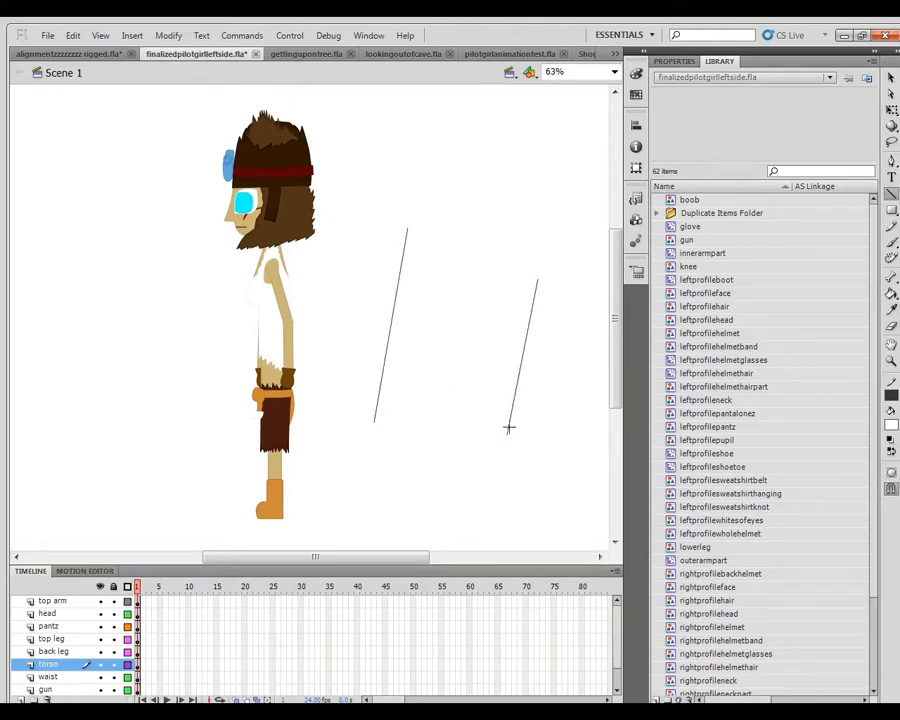
{"action": "key", "text": "v"}
{"action": "left_click", "coordinate": [512, 422]}
{"action": "left_click", "coordinate": [502, 416]}
{"action": "key", "text": "k"}
{"action": "key", "text": "m"}
{"action": "left_click", "coordinate": [380, 390]}
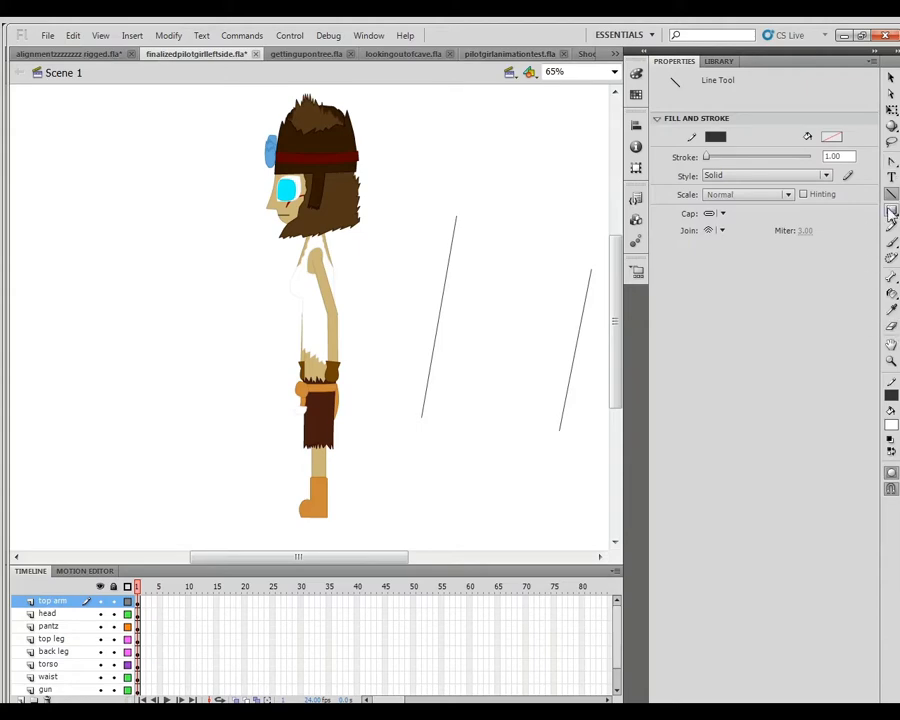
Build a bone chain with the Bone tool from the torso's neck through the shoulder and elbow to the glove.
{"action": "key", "text": "x"}
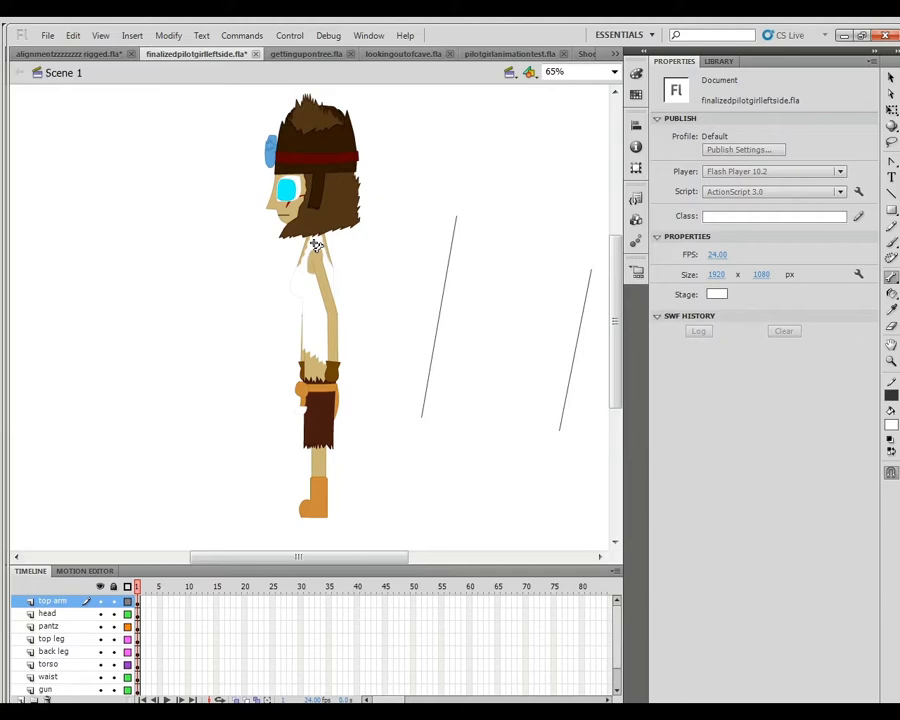
{"action": "left_click", "coordinate": [314, 245]}
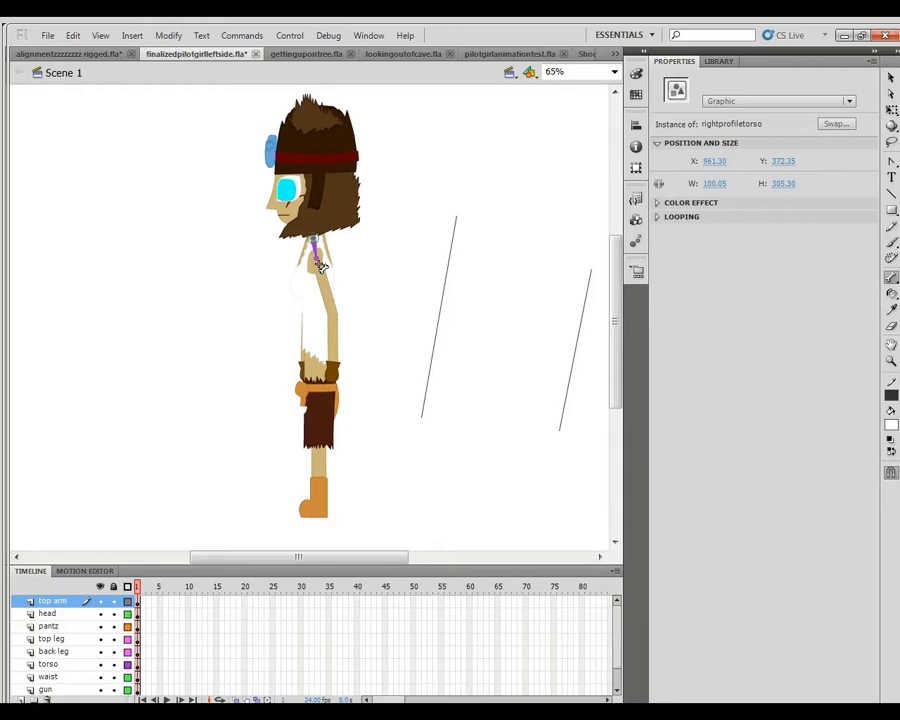
{"action": "left_click_drag", "start_coordinate": [320, 265], "coordinate": [340, 375]}
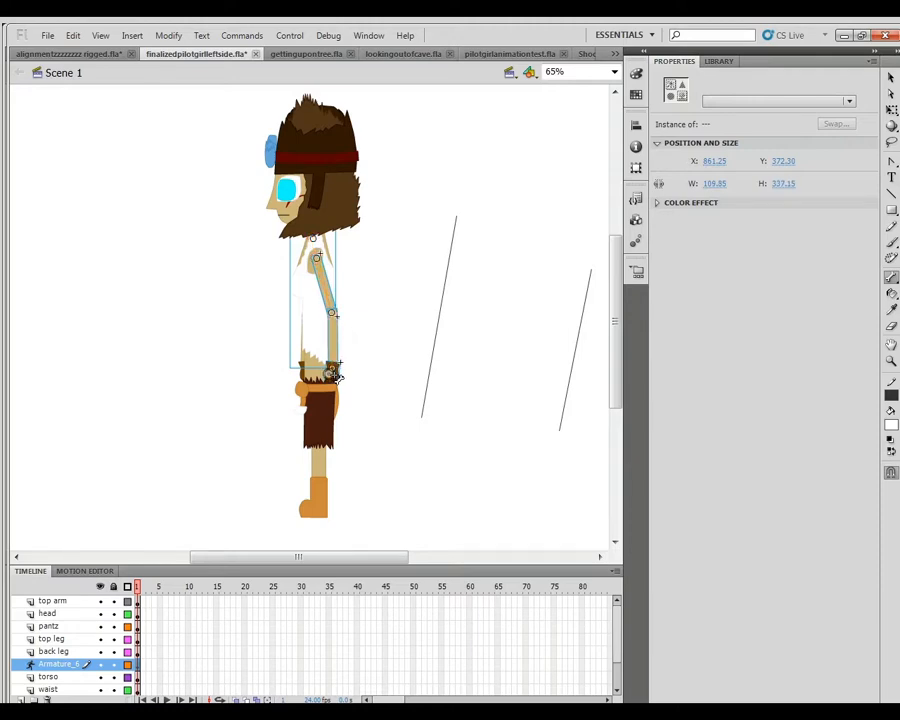
{"action": "left_click", "coordinate": [350, 378]}
{"action": "key", "text": "v"}
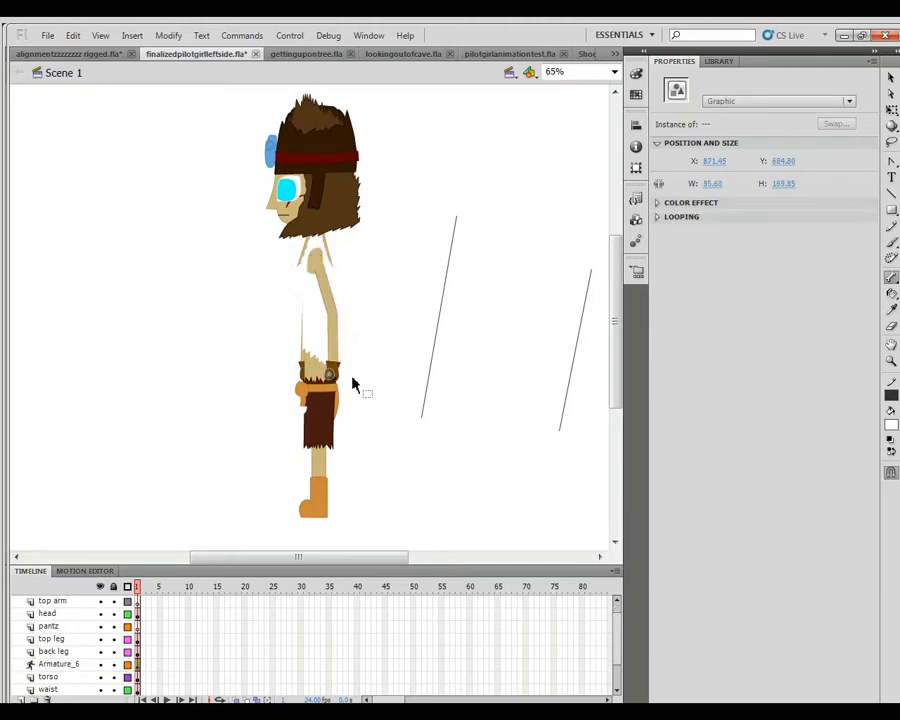
{"action": "left_click", "coordinate": [351, 377]}
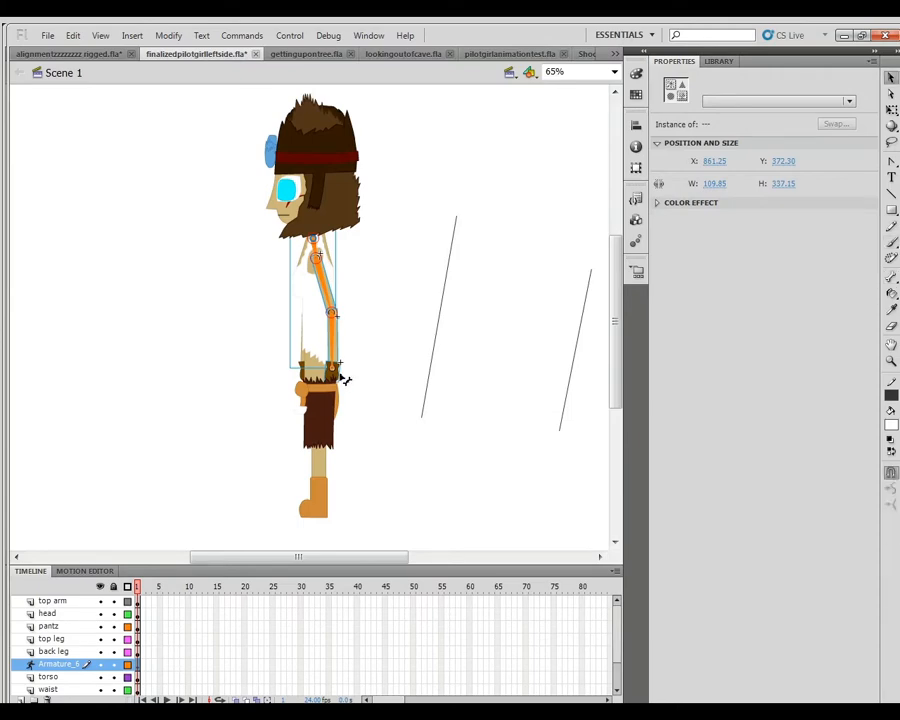
{"action": "left_click", "coordinate": [385, 348]}
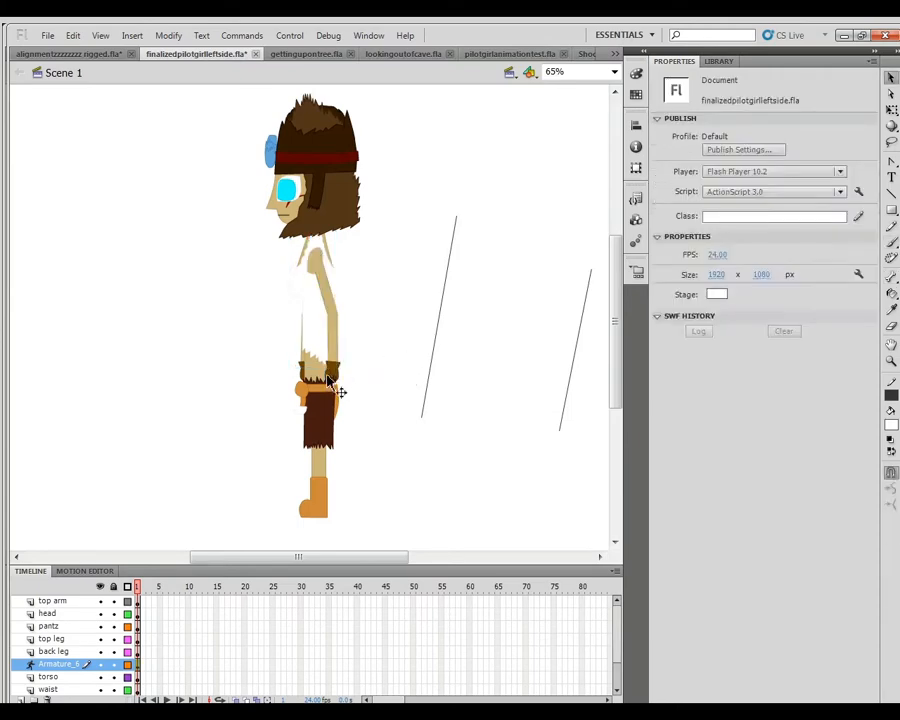
Test the new arm bones by moving the glove and the lower arm, undoing each movement.
{"action": "left_click_drag", "start_coordinate": [341, 391], "coordinate": [374, 388]}
{"action": "key", "text": "ctrl+z"}
{"action": "key", "text": "ctrl+z"}
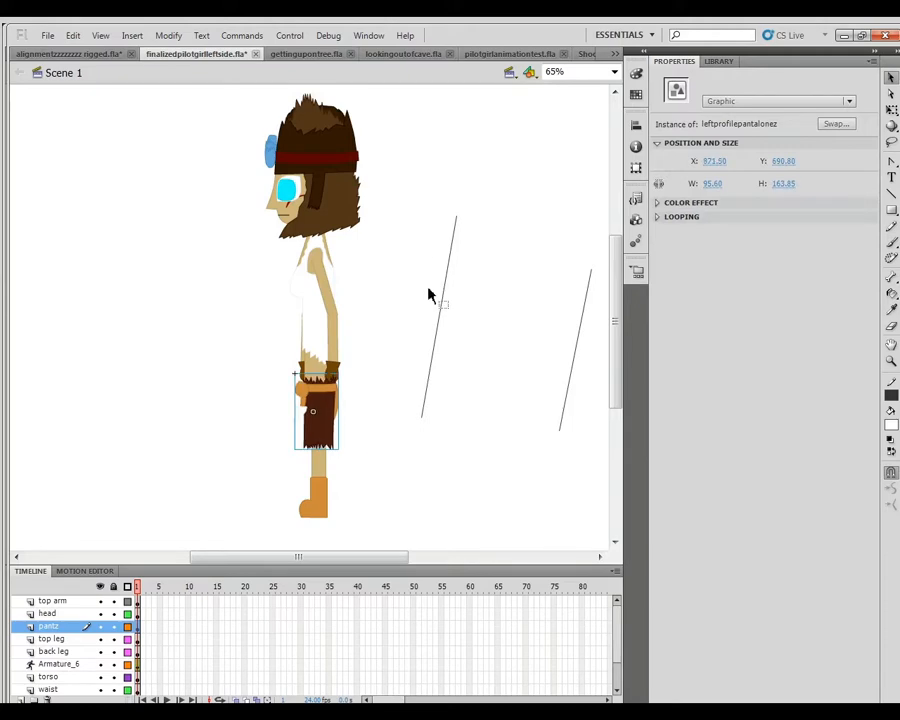
{"action": "left_click_drag", "start_coordinate": [335, 371], "coordinate": [450, 209]}
{"action": "key", "text": "ctrl+z"}
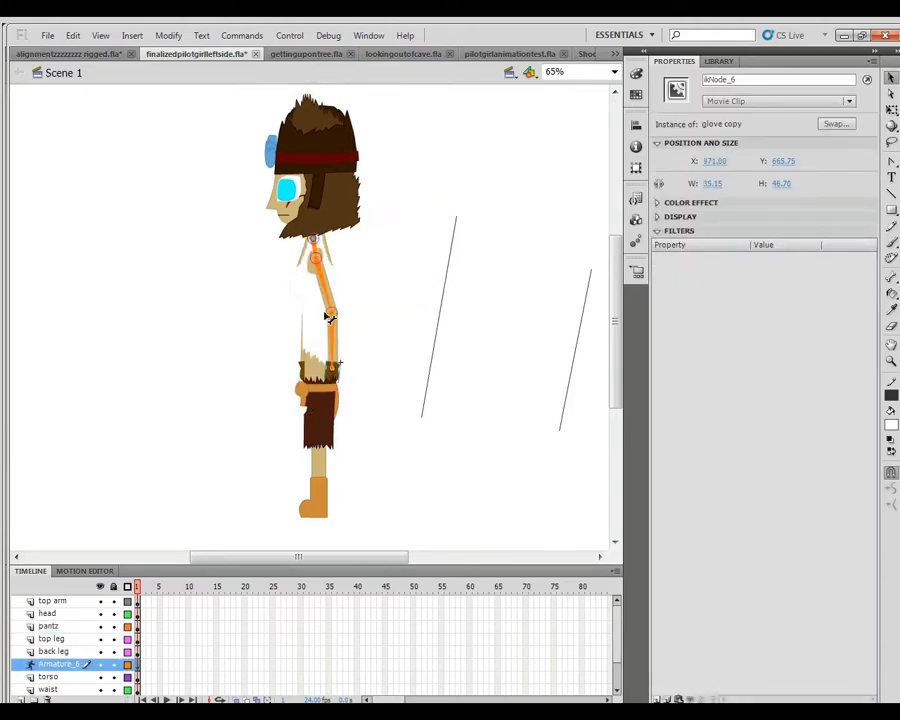
{"action": "left_click_drag", "start_coordinate": [345, 317], "coordinate": [254, 336]}
{"action": "key", "text": "ctrl+z"}
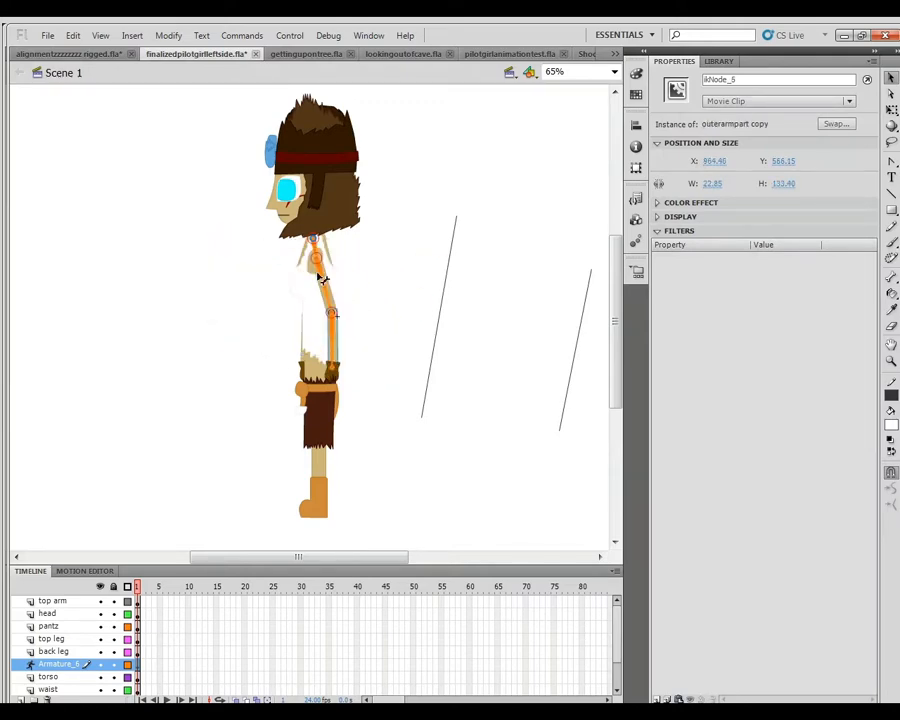
Add a bone from the upper torso down to the sidewaist part and place the waist behind the torso.
{"action": "key", "text": "m"}
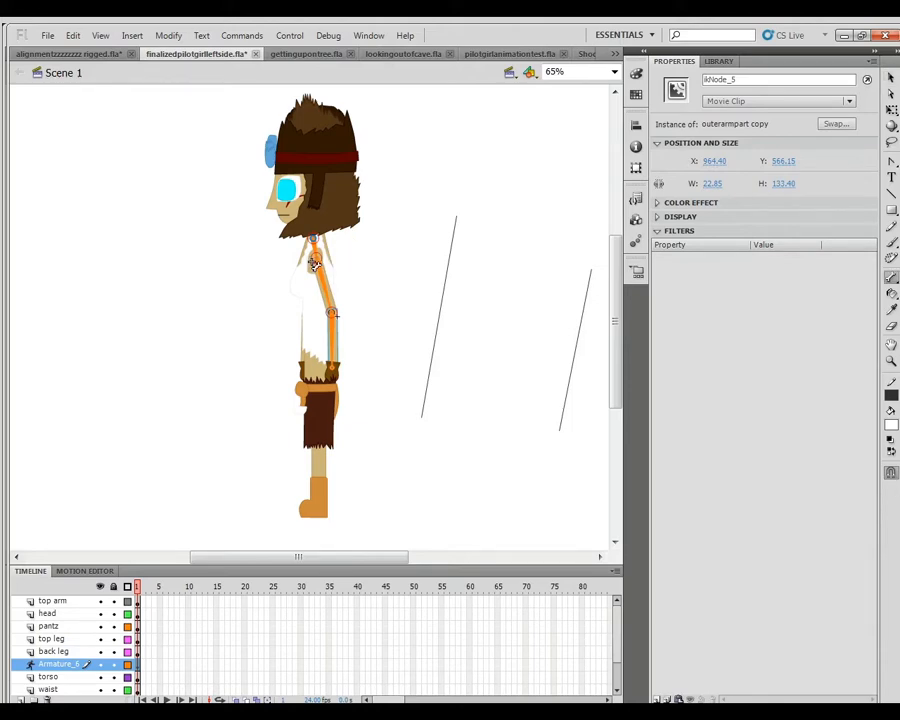
{"action": "left_click_drag", "start_coordinate": [314, 262], "coordinate": [317, 367]}
{"action": "left_click_drag", "start_coordinate": [318, 247], "coordinate": [315, 371]}
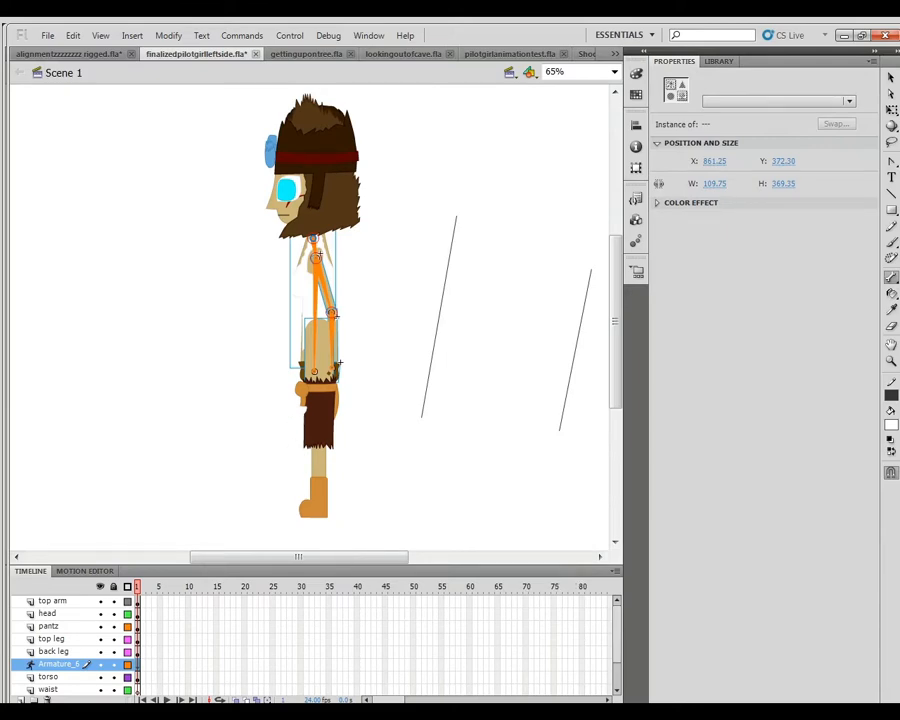
{"action": "left_click", "coordinate": [109, 407]}
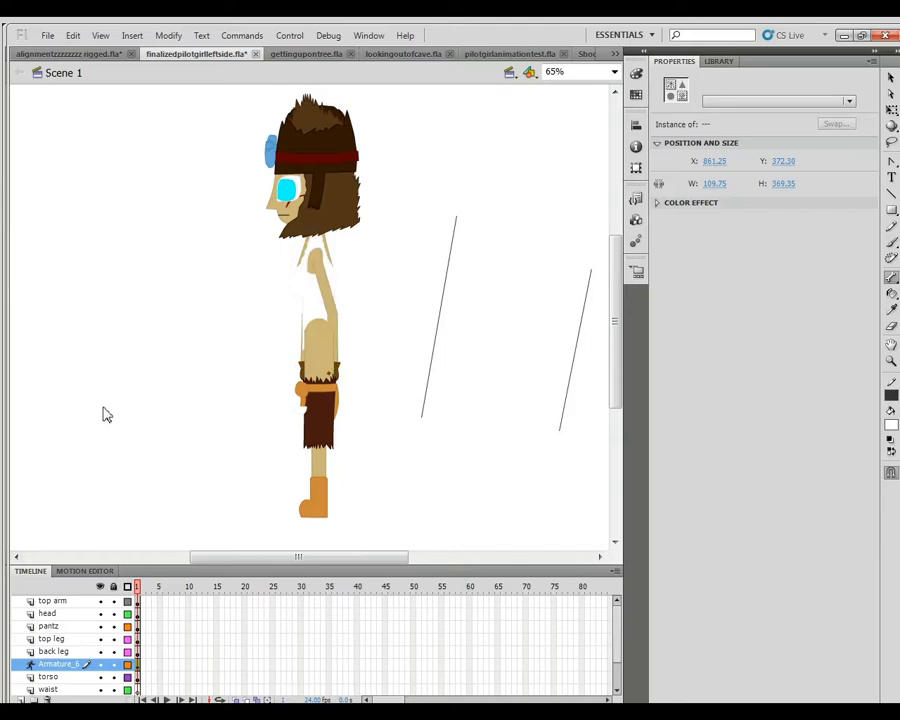
{"action": "left_click", "coordinate": [327, 343]}
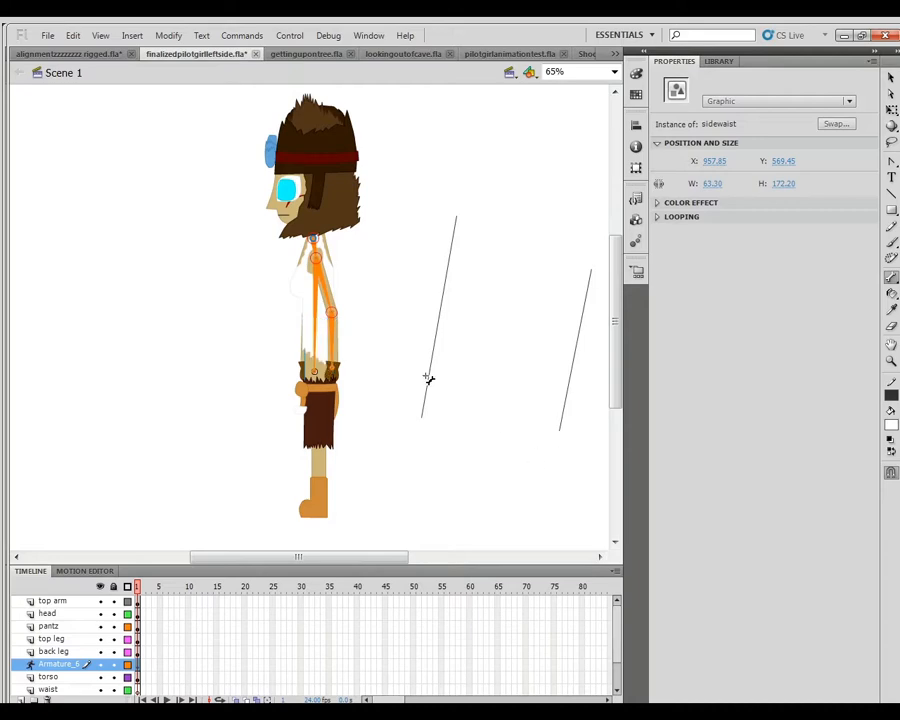
Extend the bone chain from the sidewaist joint through the pants to the bottom pants piece.
{"action": "left_click", "coordinate": [425, 382]}
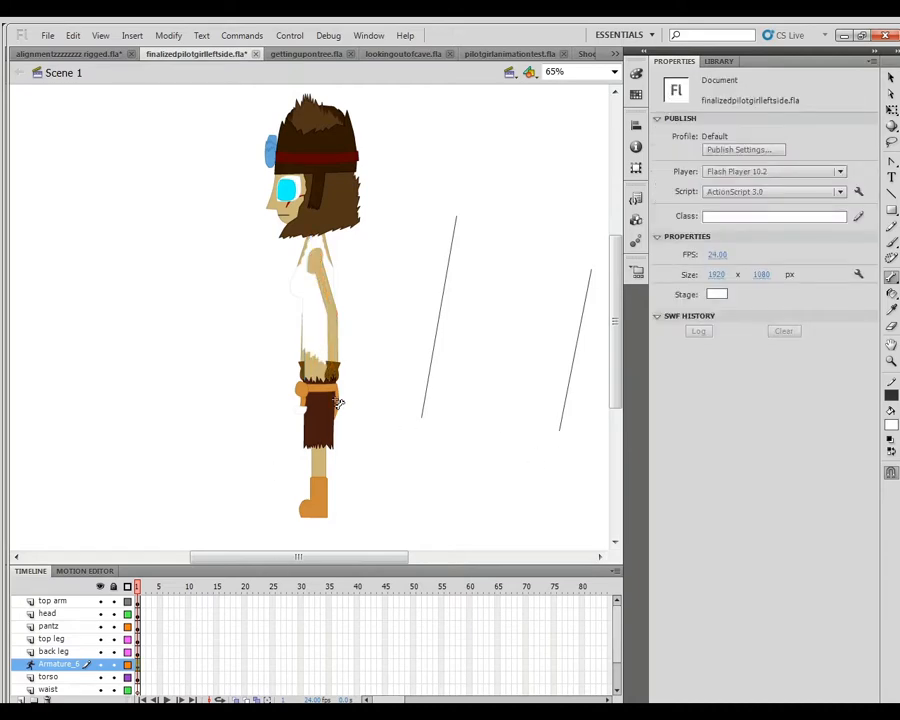
{"action": "key", "text": "b"}
{"action": "key", "text": "v"}
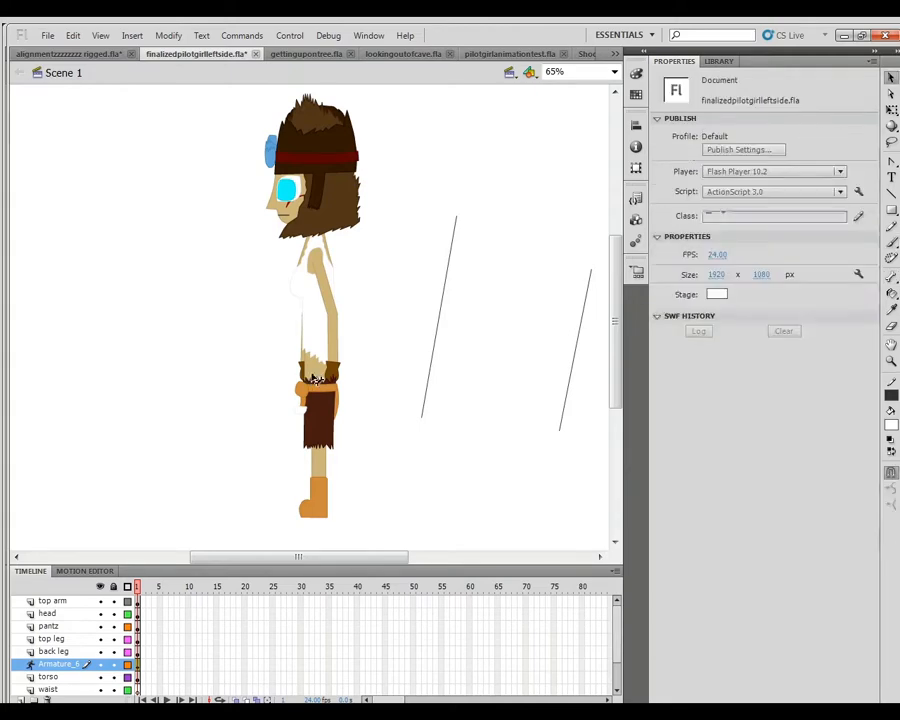
{"action": "left_click", "coordinate": [316, 375]}
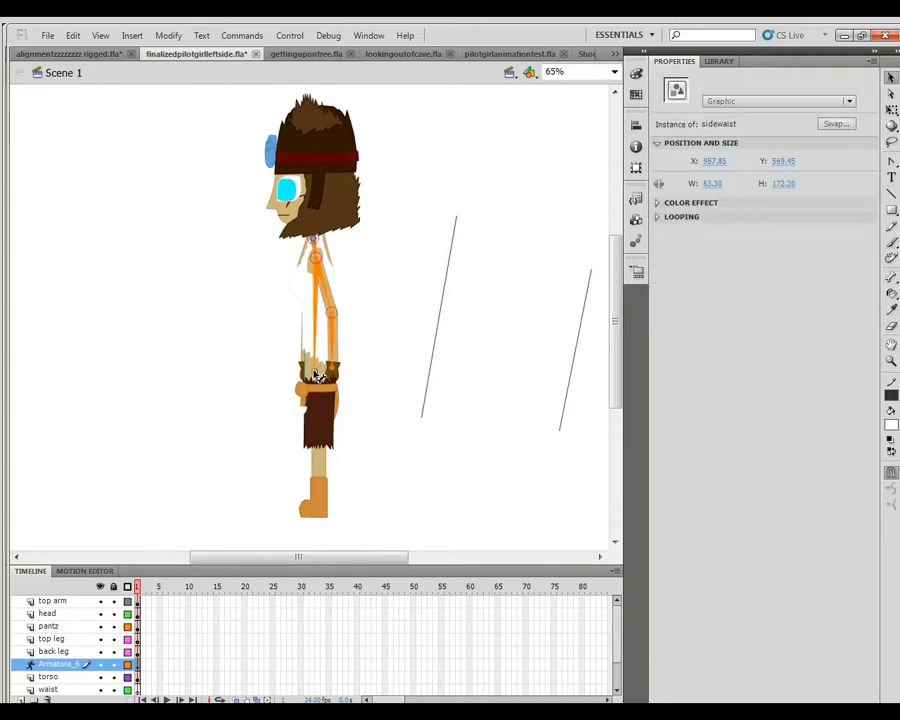
{"action": "key", "text": "x"}
{"action": "left_click_drag", "start_coordinate": [316, 375], "coordinate": [323, 414]}
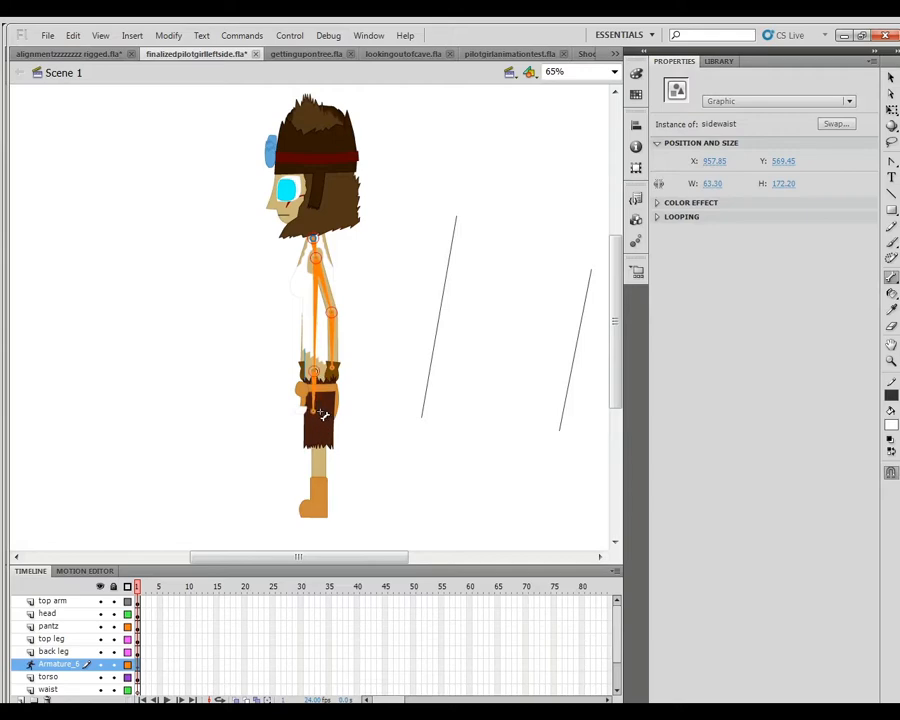
{"action": "mouse_move", "coordinate": [323, 417]}
{"action": "left_mouse_down"}
{"action": "mouse_move", "coordinate": [327, 408]}
{"action": "mouse_move", "coordinate": [322, 440]}
{"action": "left_mouse_up"}
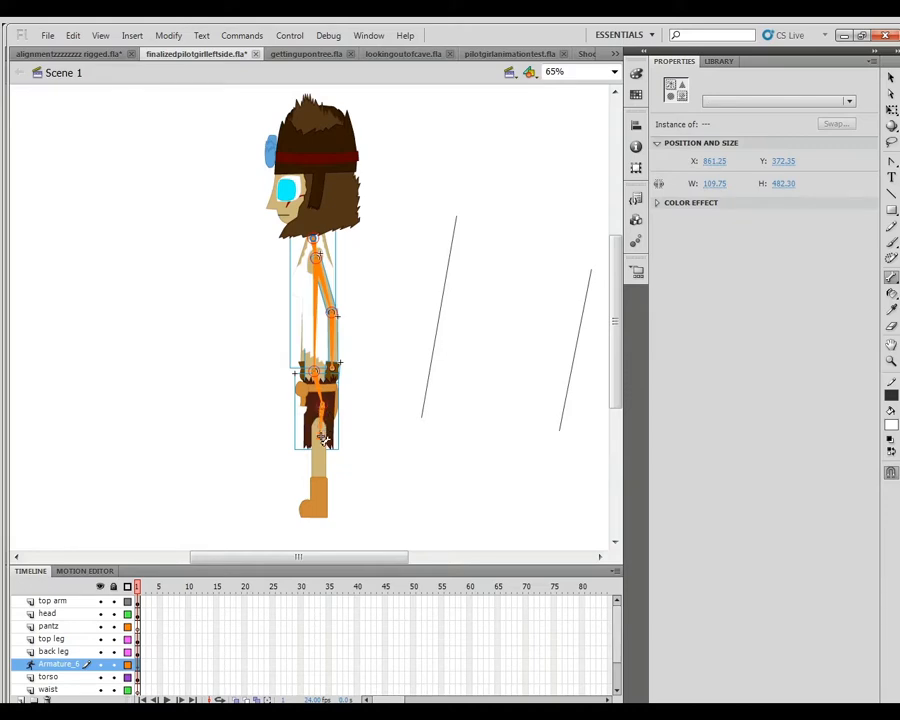
Try to continue the bone chain from the bottom pants piece into the leg, undoing attempts along the way.
{"action": "mouse_move", "coordinate": [319, 438]}
{"action": "left_mouse_down"}
{"action": "mouse_move", "coordinate": [323, 469]}
{"action": "mouse_move", "coordinate": [321, 455]}
{"action": "left_mouse_up"}
{"action": "key", "text": "ctrl+z"}
{"action": "key", "text": "ctrl+z"}
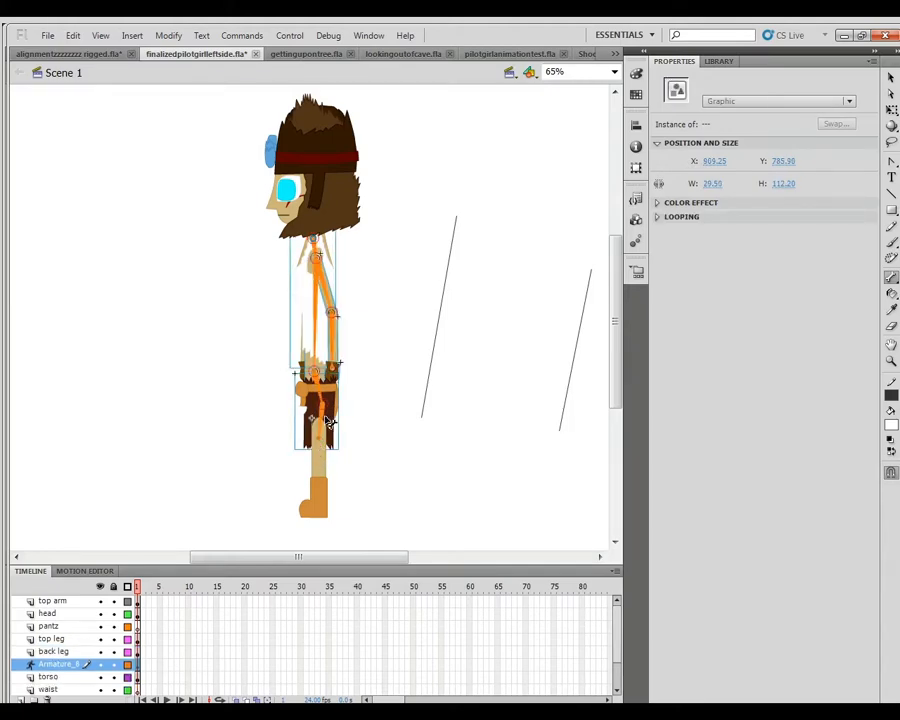
{"action": "key", "text": "ctrl+z"}
{"action": "left_click_drag", "start_coordinate": [322, 405], "coordinate": [322, 433]}
{"action": "key", "text": "ctrl+z"}
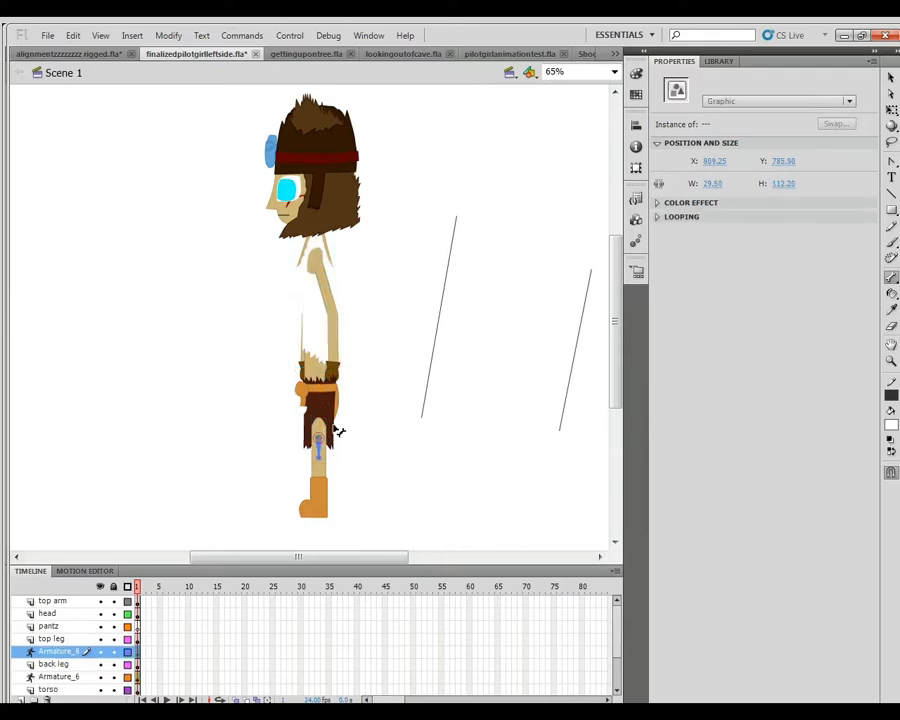
{"action": "key", "text": "ctrl+y"}
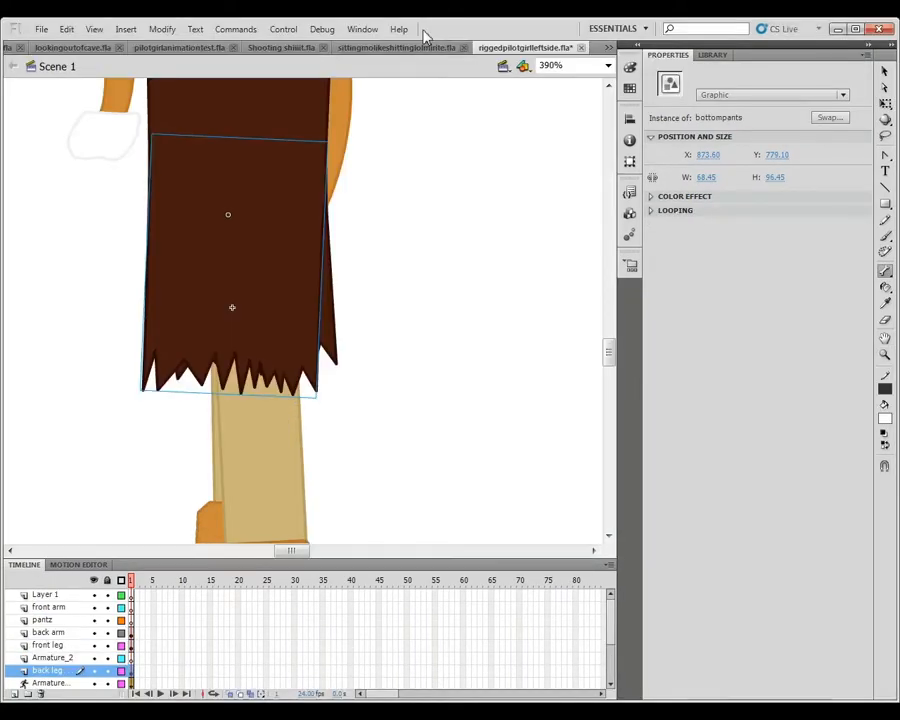
Examine the existing armature in riggedpilotgirlleftside.fla by selecting the torso and the sidewaist part.
{"action": "key", "text": "z"}
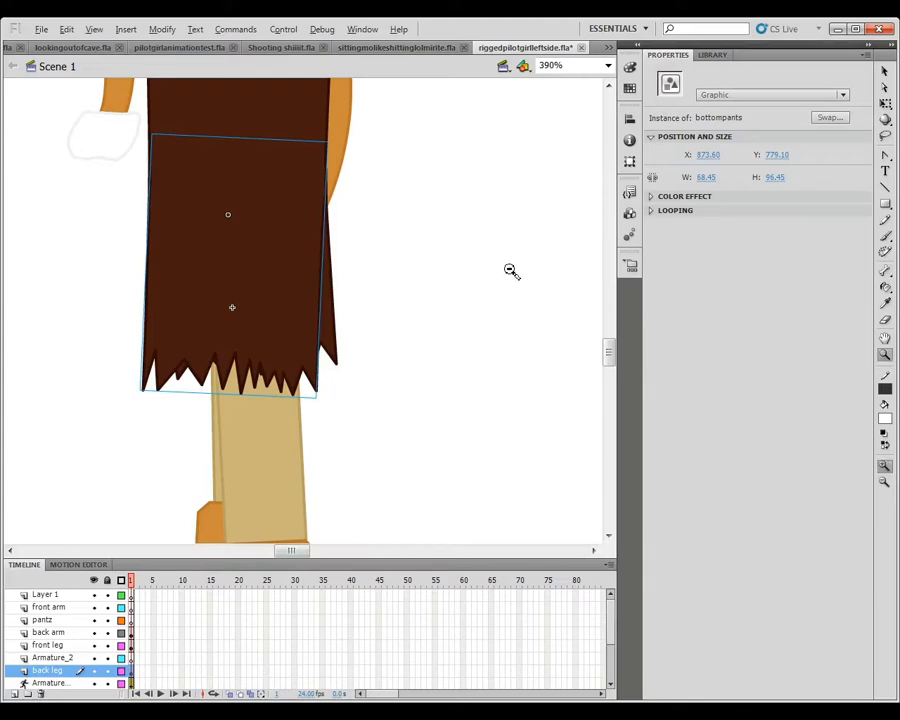
{"action": "left_click", "coordinate": [311, 165]}
{"action": "left_click", "coordinate": [280, 242]}
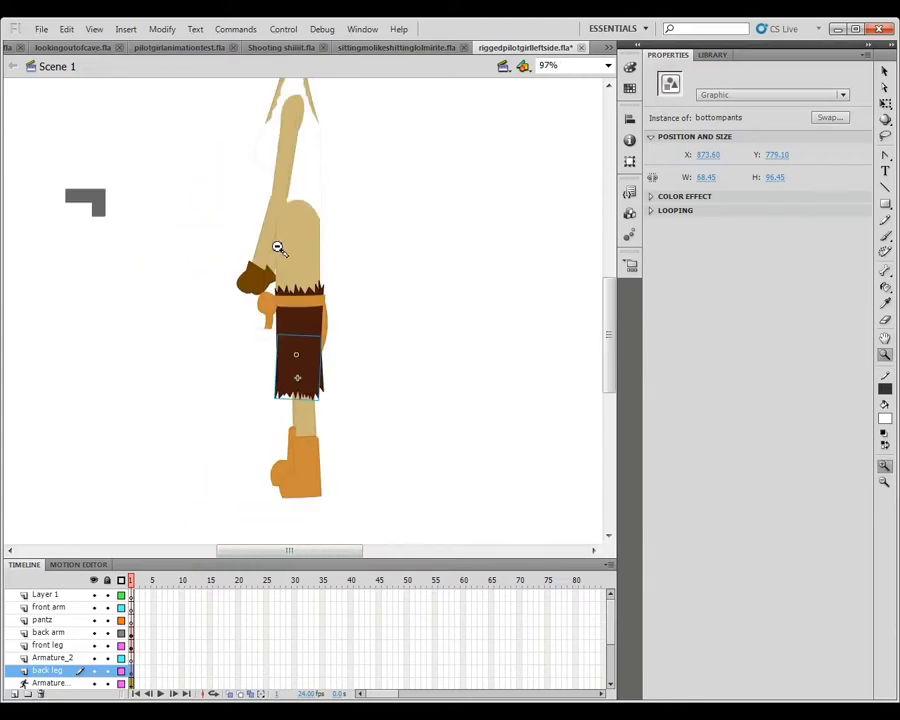
{"action": "key", "text": "m"}
{"action": "key", "text": "v"}
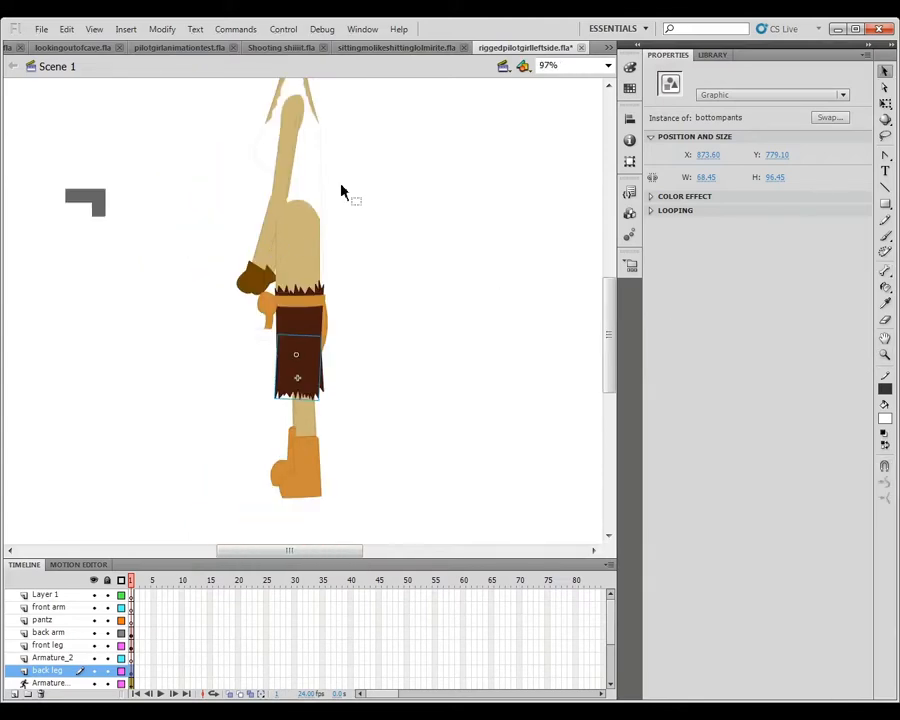
{"action": "left_click", "coordinate": [305, 263]}
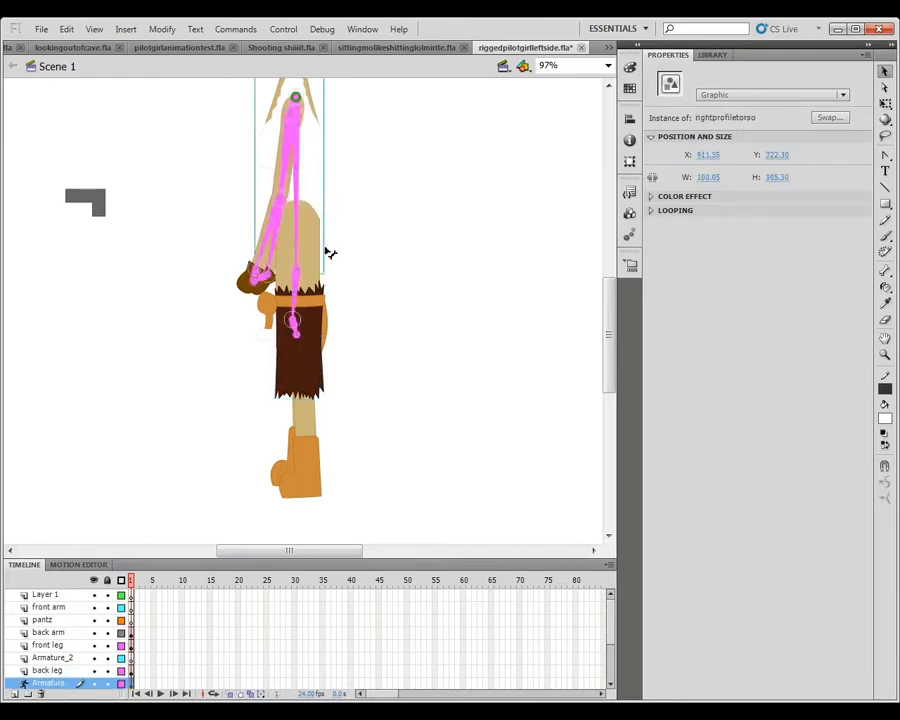
{"action": "left_click", "coordinate": [308, 238]}
{"action": "left_click", "coordinate": [310, 244]}
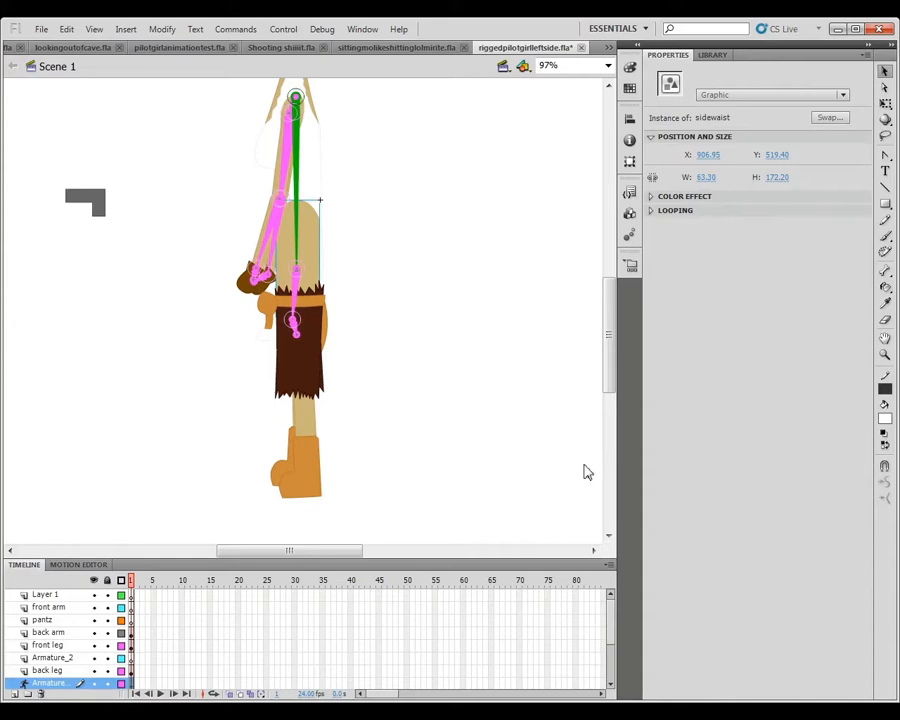
Delete the short bone running from the pants joint to the bottompants part.
{"action": "key", "text": "z"}
{"action": "left_click_drag", "start_coordinate": [352, 205], "coordinate": [262, 300]}
{"action": "left_click", "coordinate": [296, 338], "text": "alt"}
{"action": "left_click_drag", "start_coordinate": [152, 300], "coordinate": [396, 588]}
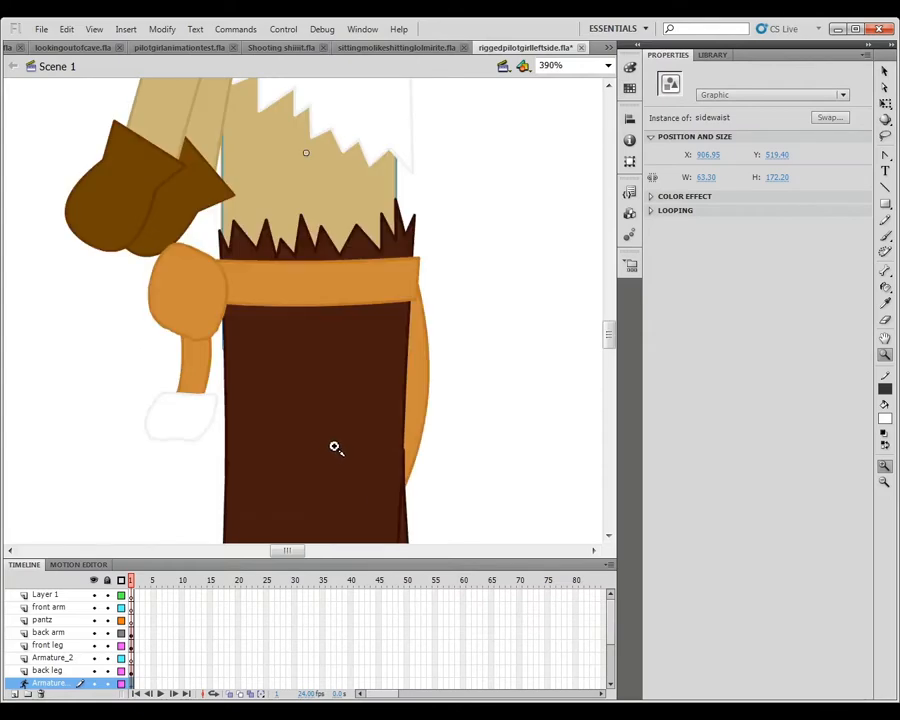
{"action": "left_click", "coordinate": [334, 446], "text": "alt"}
{"action": "left_click_drag", "start_coordinate": [259, 437], "coordinate": [368, 223]}
{"action": "key", "text": "v"}
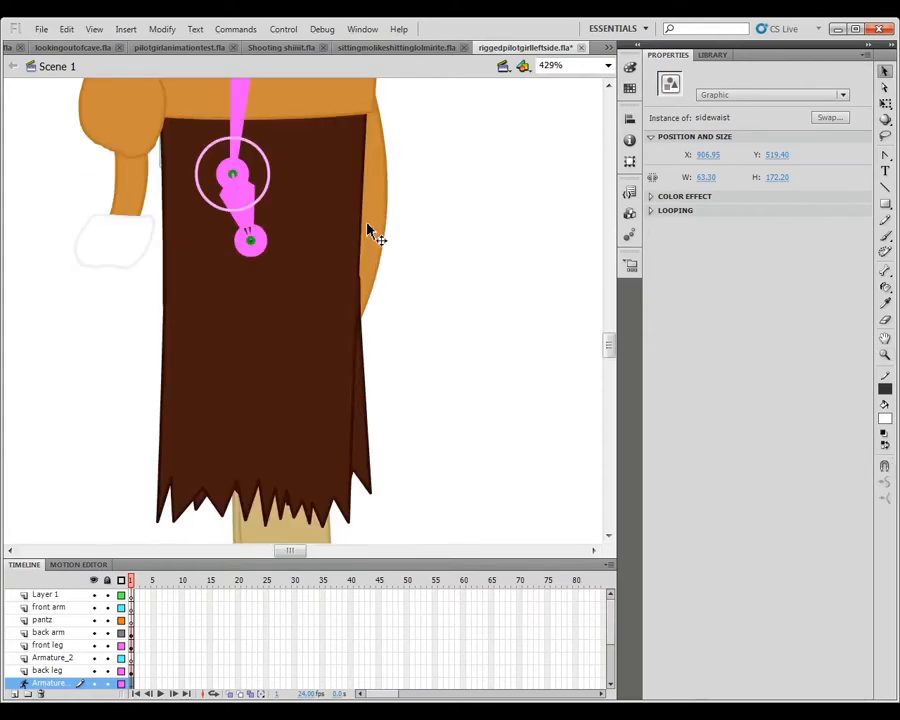
{"action": "left_click_drag", "start_coordinate": [608, 345], "coordinate": [608, 337]}
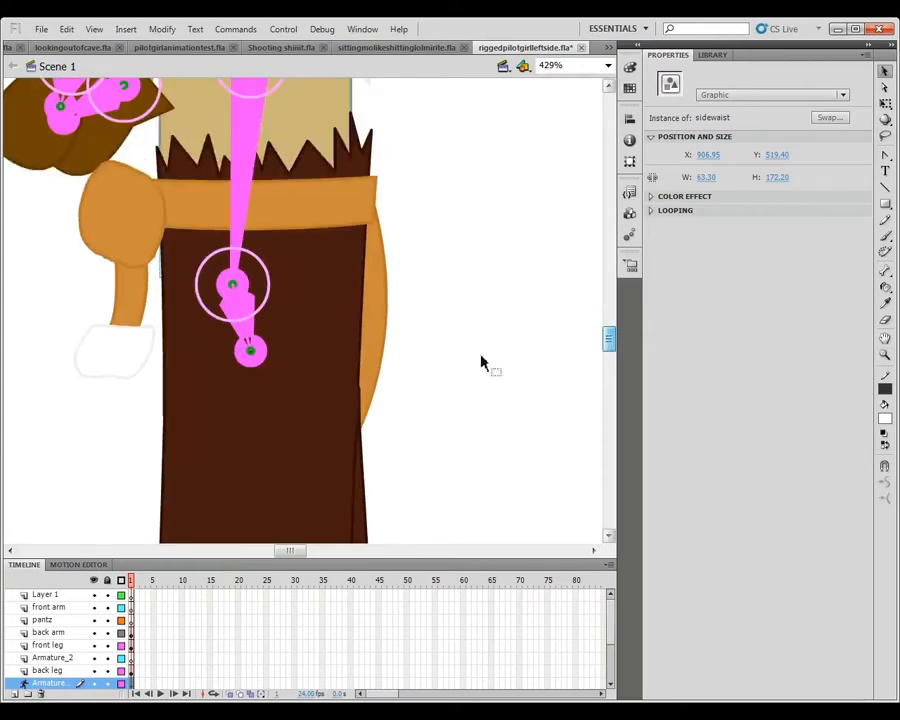
{"action": "key", "text": "x"}
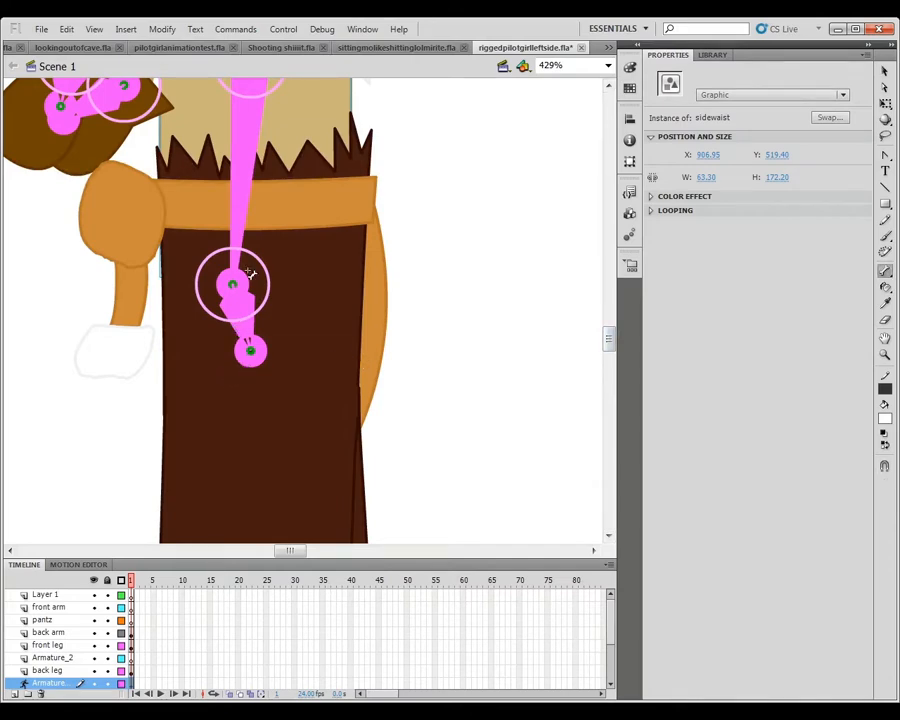
{"action": "key", "text": "v"}
{"action": "left_click", "coordinate": [248, 330]}
{"action": "key", "text": "Delete"}
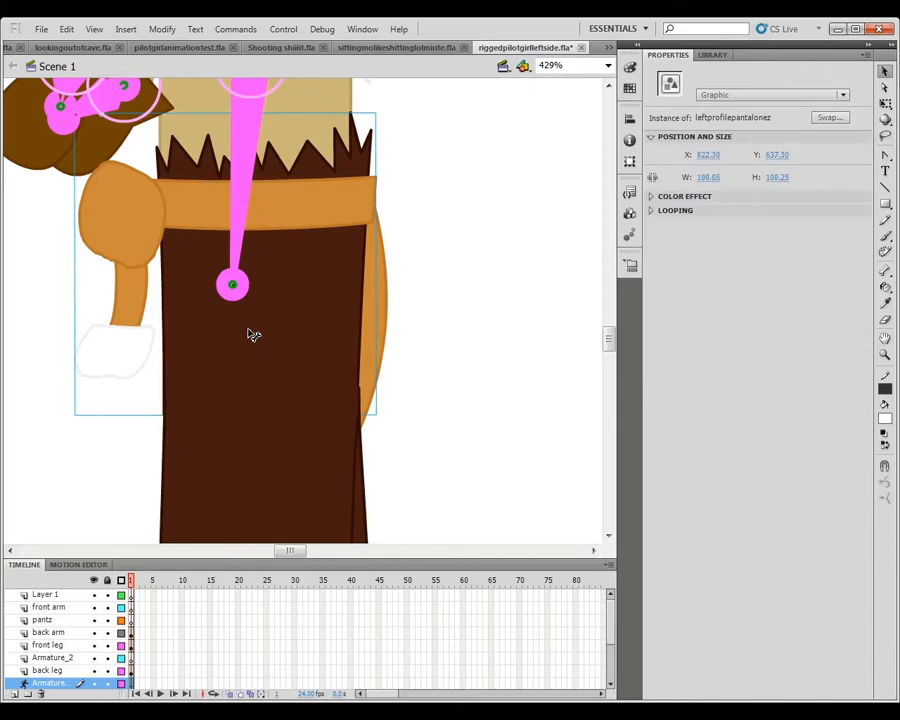
Try to draw a new bone from the pants joint down to the bottompants part.
{"action": "key", "text": "n"}
{"action": "key", "text": "m"}
{"action": "key", "text": "v"}
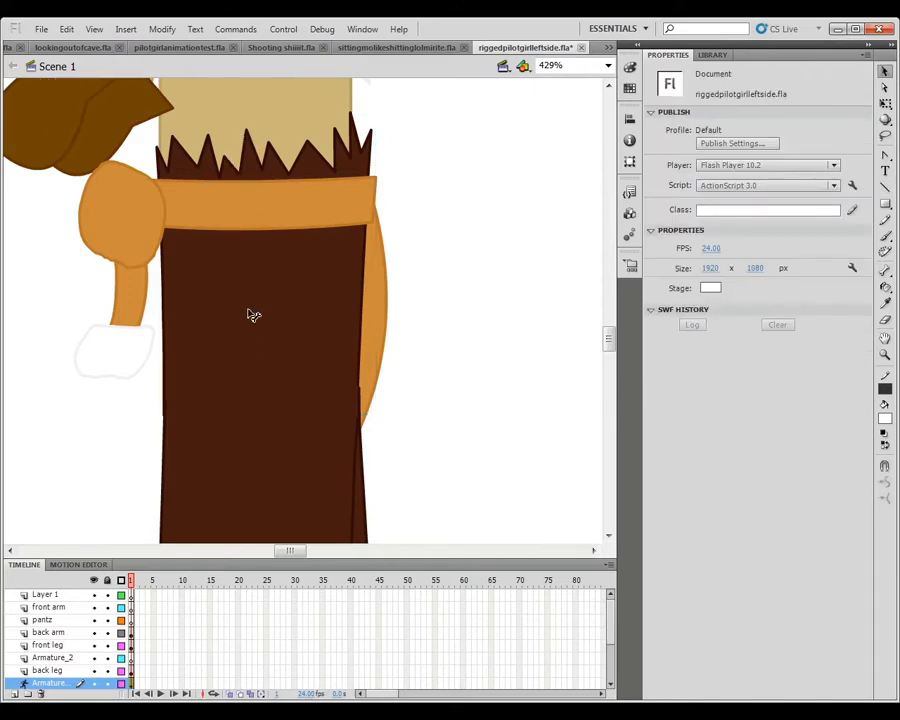
{"action": "left_click", "coordinate": [232, 296]}
{"action": "key", "text": "m"}
{"action": "left_click_drag", "start_coordinate": [234, 297], "coordinate": [262, 380]}
{"action": "key", "text": "v"}
Check the shapes inside both bottompants symbols and the upper pants symbol, returning to Scene 1 after each.
{"action": "left_click", "coordinate": [264, 391]}
{"action": "double_click", "coordinate": [266, 396]}
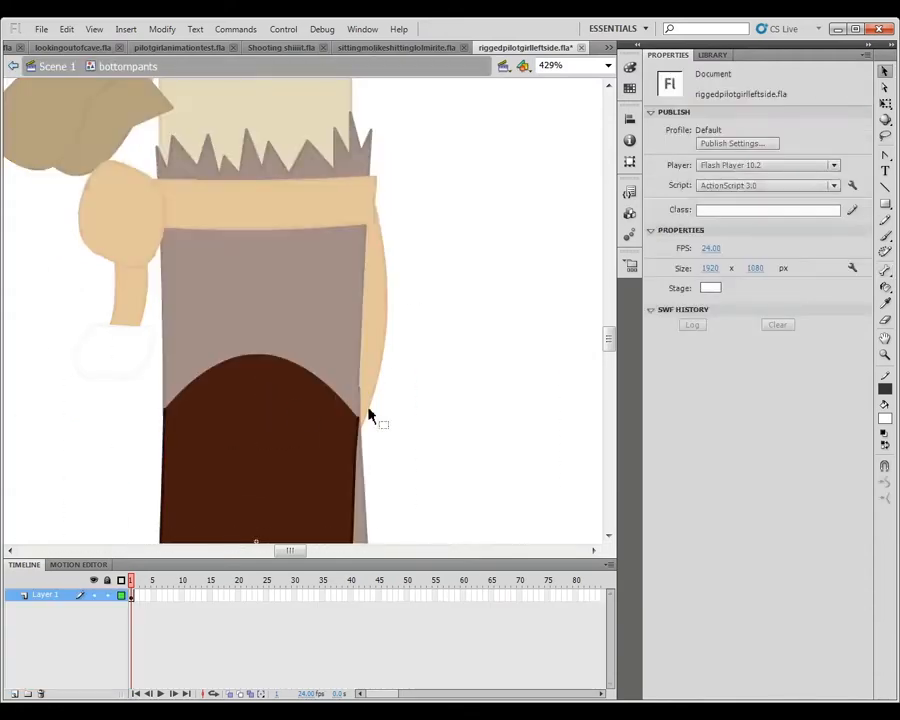
{"action": "double_click", "coordinate": [436, 408]}
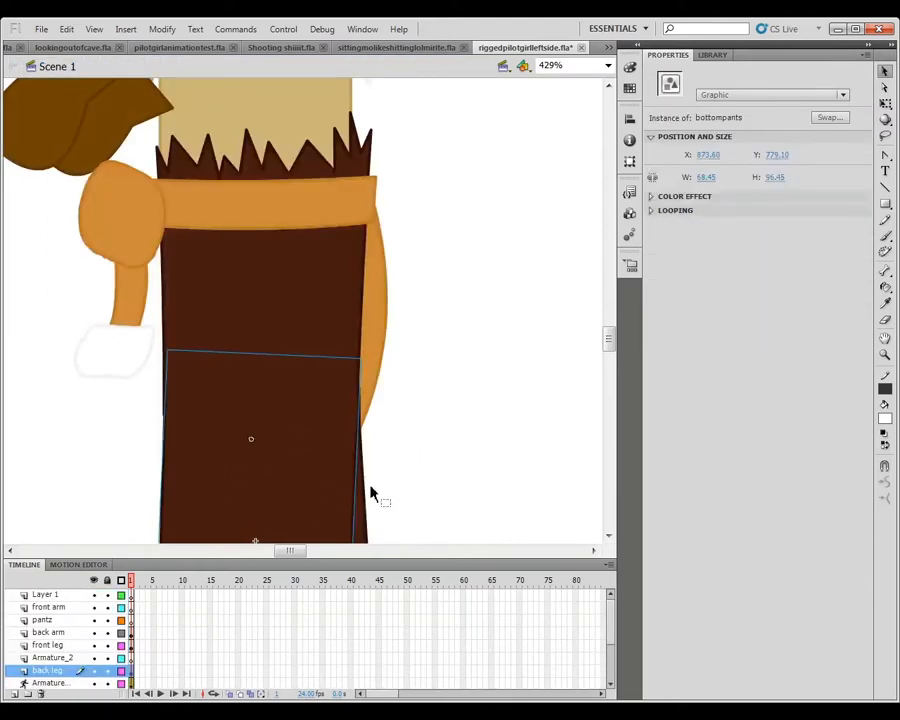
{"action": "double_click", "coordinate": [367, 498]}
{"action": "left_click", "coordinate": [372, 484]}
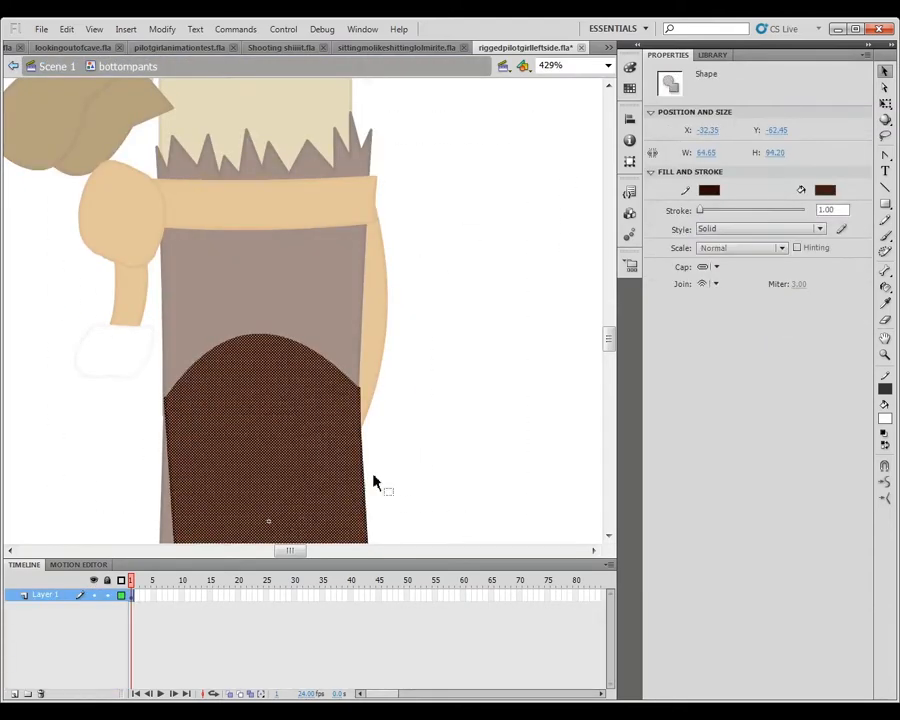
{"action": "double_click", "coordinate": [417, 462]}
{"action": "double_click", "coordinate": [334, 284]}
{"action": "double_click", "coordinate": [446, 370]}
Draw two bones from the pants joint, one to the front bottompants part and one to the back one.
{"action": "left_click_drag", "start_coordinate": [233, 288], "coordinate": [202, 387]}
{"action": "left_click_drag", "start_coordinate": [235, 272], "coordinate": [256, 347]}
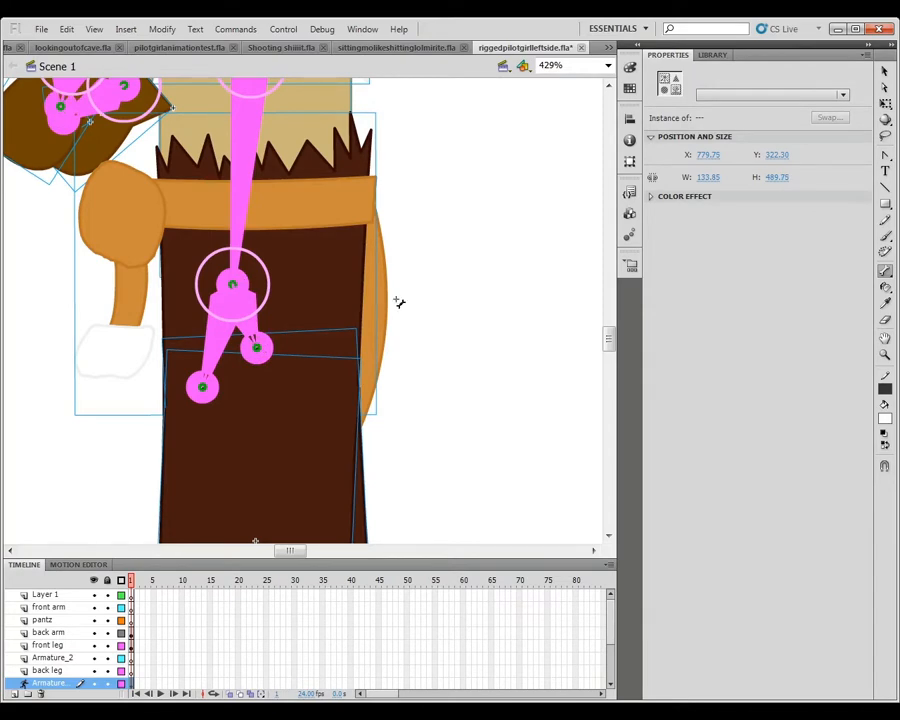
{"action": "mouse_move", "coordinate": [607, 350]}
{"action": "left_mouse_down"}
{"action": "mouse_move", "coordinate": [608, 371]}
{"action": "mouse_move", "coordinate": [607, 359]}
{"action": "left_mouse_up"}
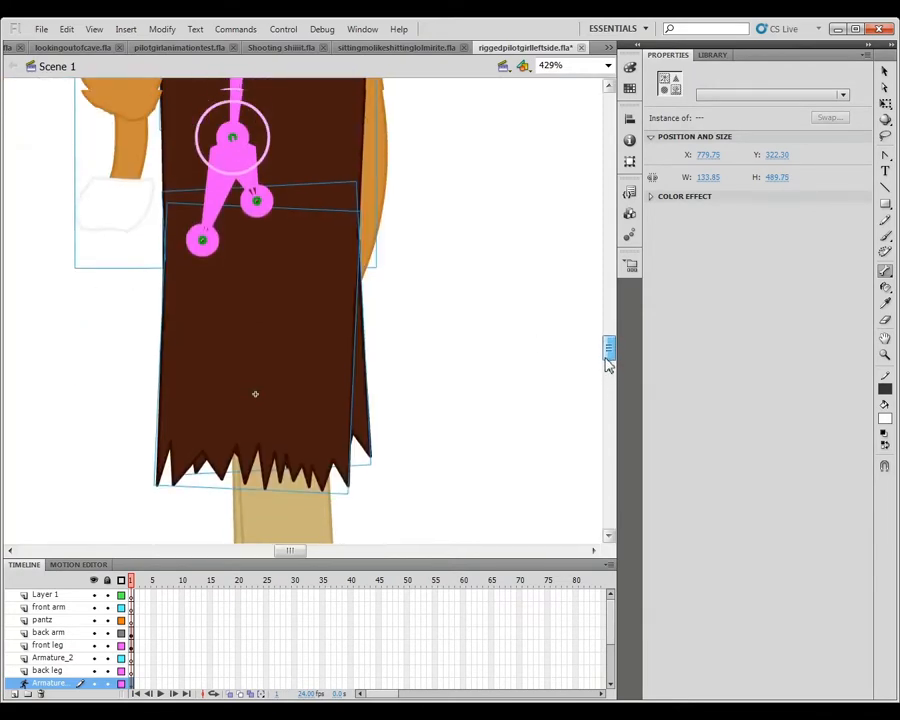
Test the new pants bones by swinging the front bottompants part with the Selection tool.
{"action": "key", "text": "p"}
{"action": "key", "text": "v"}
{"action": "left_click_drag", "start_coordinate": [299, 361], "coordinate": [418, 376]}
{"action": "left_click_drag", "start_coordinate": [365, 352], "coordinate": [338, 290]}
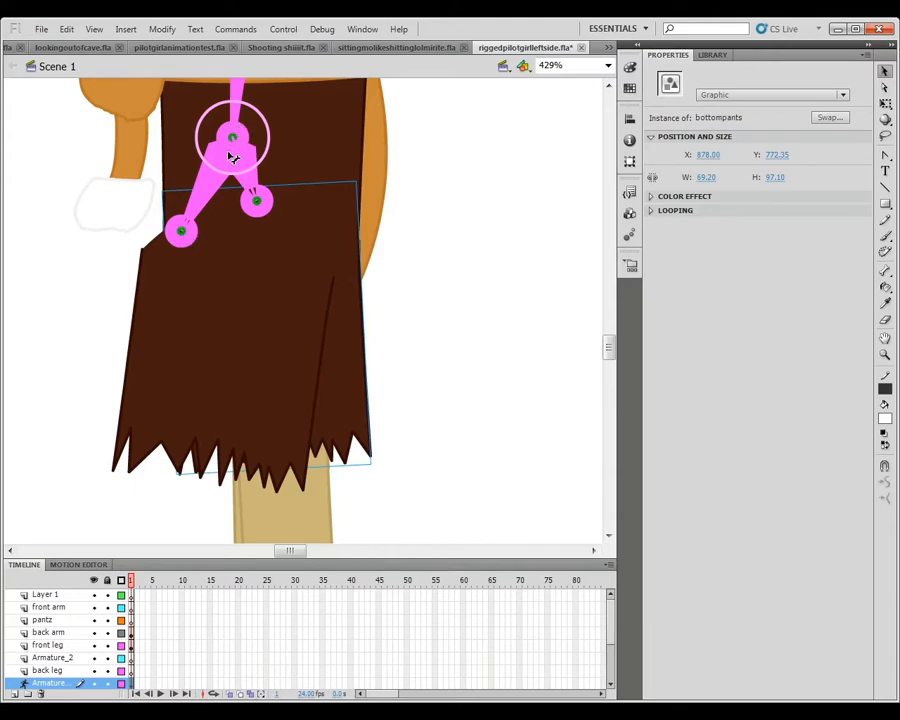
Try shifting the back bottompants part and the front bottompants symbol's inner shape to the left, undoing the changes.
{"action": "key", "text": "shift+Left"}
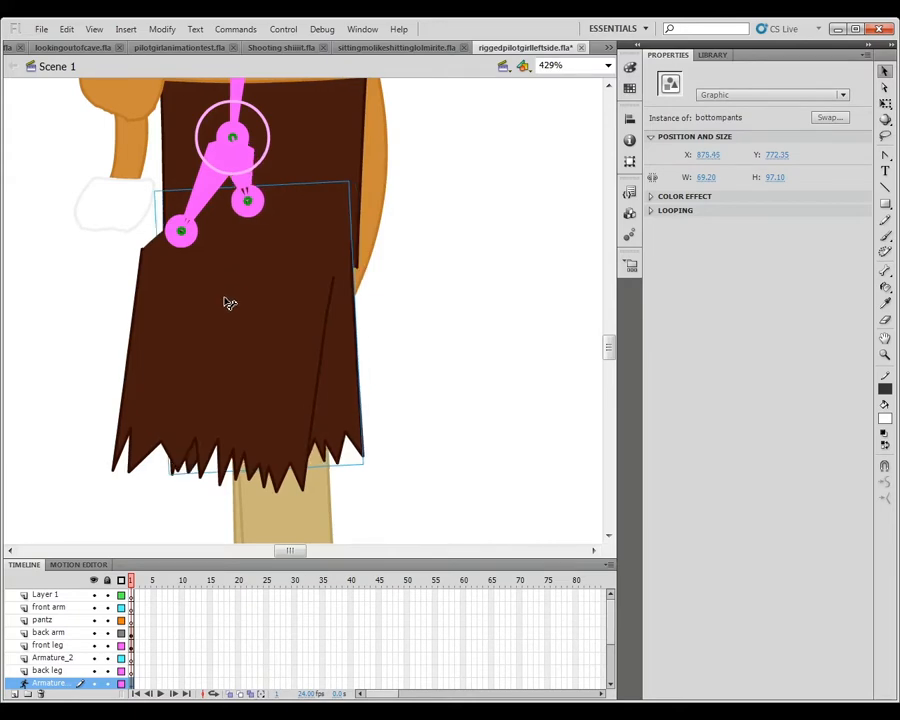
{"action": "left_click_drag", "start_coordinate": [229, 303], "coordinate": [175, 305]}
{"action": "double_click", "coordinate": [175, 305]}
{"action": "left_click_drag", "start_coordinate": [106, 203], "coordinate": [368, 537]}
{"action": "key", "text": "Left"}
{"action": "key", "text": "Left"}
{"action": "key", "text": "Left"}
{"action": "key", "text": "Left"}
{"action": "key", "text": "Left"}
{"action": "key", "text": "Left"}
{"action": "key", "text": "Left"}
{"action": "key", "text": "Left"}
{"action": "key", "text": "Left"}
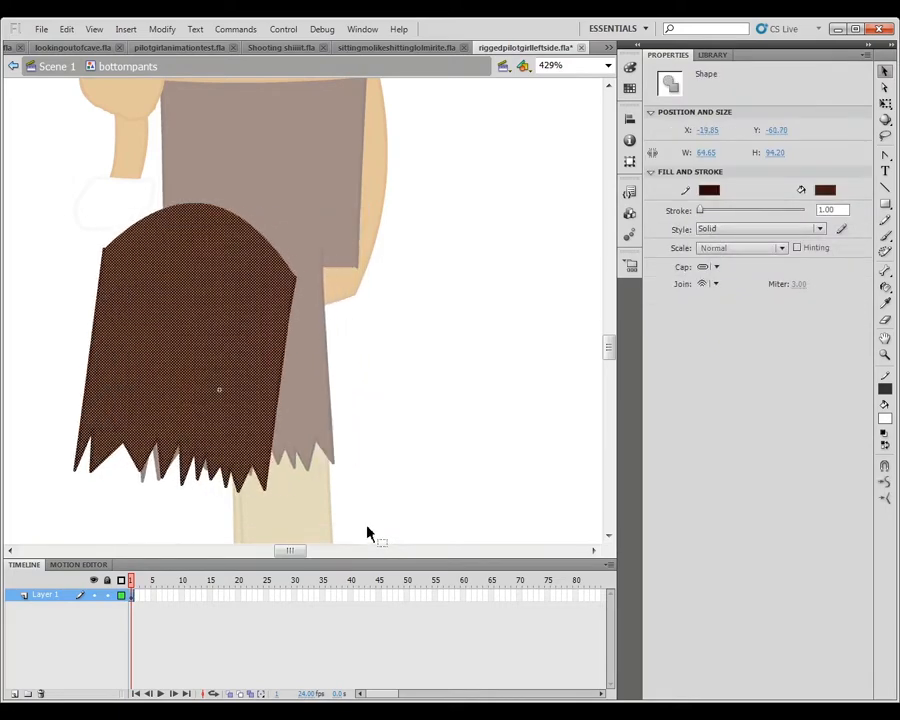
{"action": "key", "text": "ctrl+z"}
{"action": "double_click", "coordinate": [417, 464]}
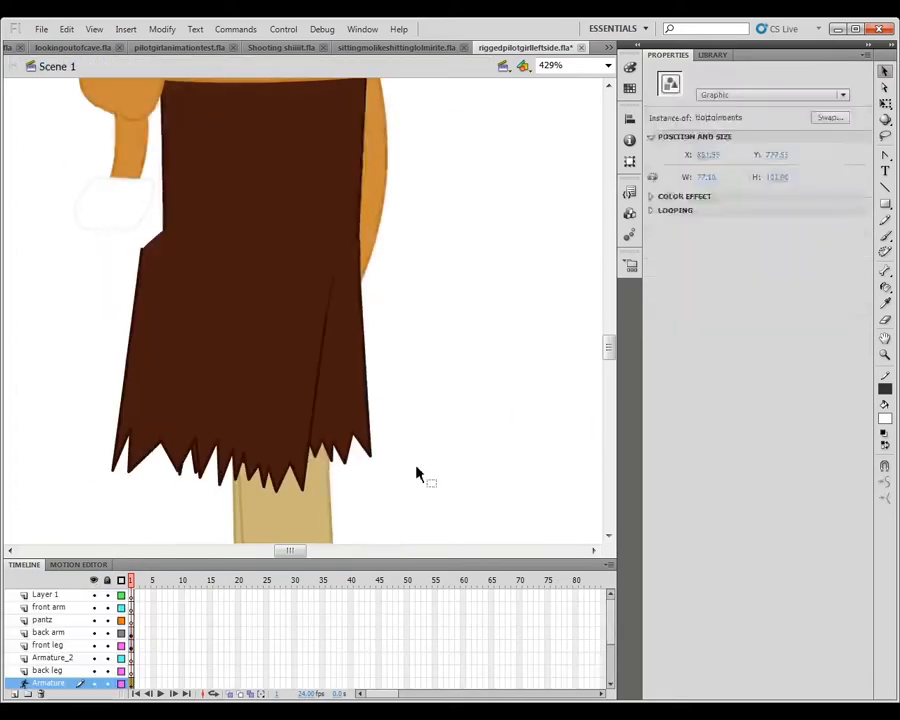
Try nudging the front bottompants instance to the left and undo the nudge.
{"action": "left_click", "coordinate": [284, 374]}
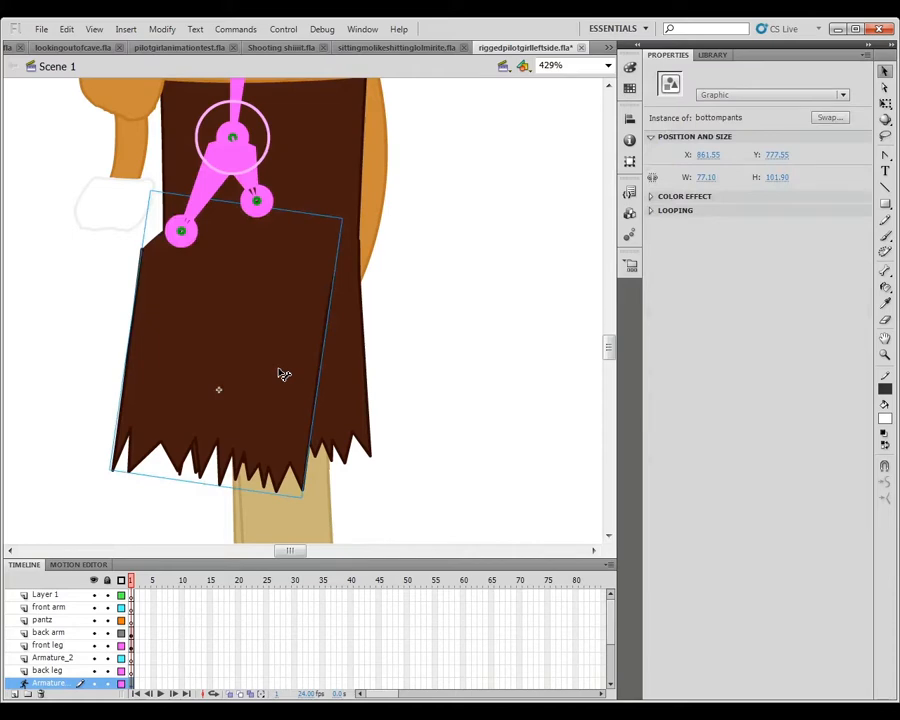
{"action": "key", "text": "Left"}
{"action": "key", "text": "Left"}
{"action": "key", "text": "Left"}
{"action": "key", "text": "Left"}
{"action": "key", "text": "ctrl+z"}
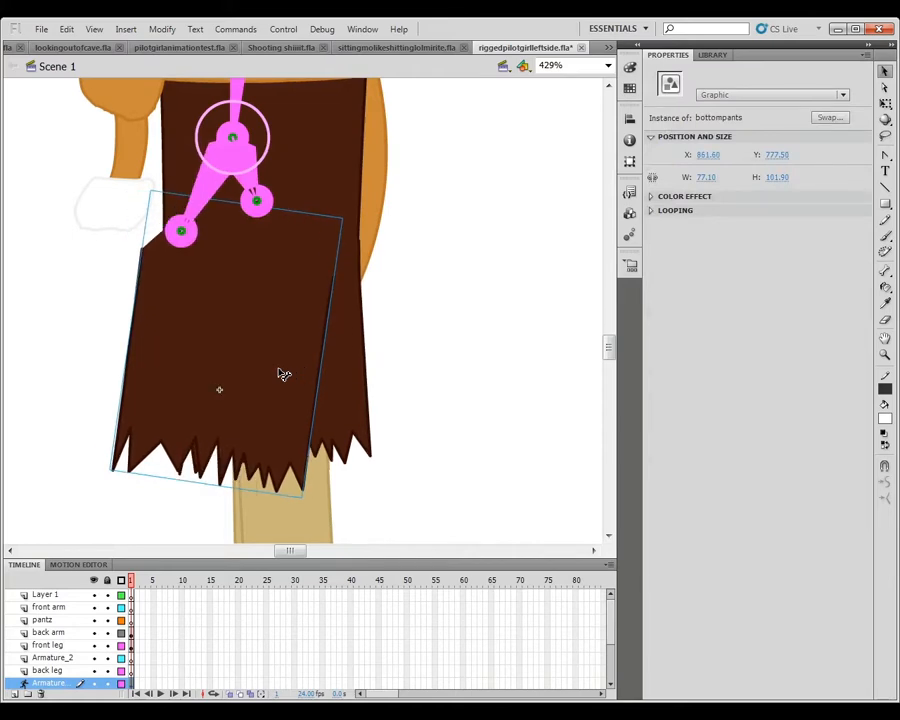
Replace the front bottompants bone with one ending nearer the part's upper middle, and test it by swinging the part.
{"action": "left_click", "coordinate": [197, 250]}
{"action": "key", "text": "Delete"}
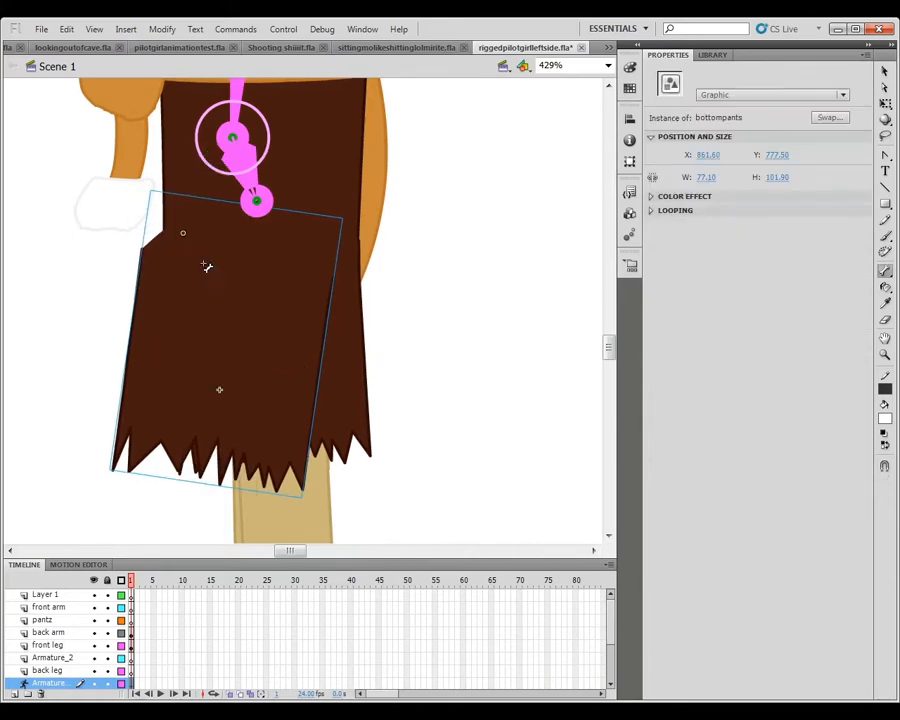
{"action": "left_click_drag", "start_coordinate": [234, 146], "coordinate": [230, 244]}
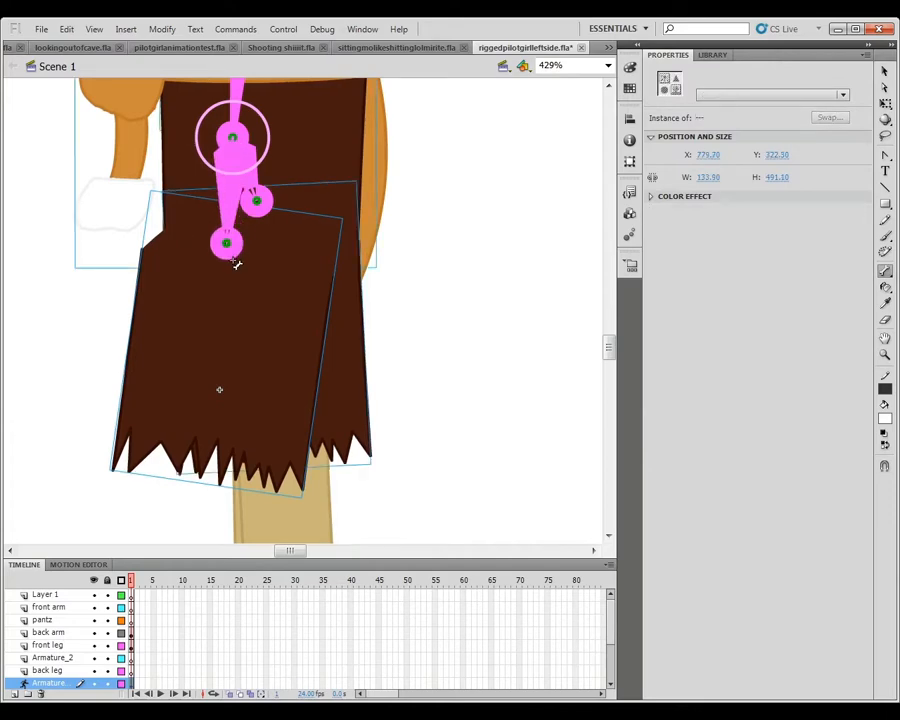
{"action": "key", "text": "v"}
{"action": "left_click_drag", "start_coordinate": [207, 332], "coordinate": [161, 361]}
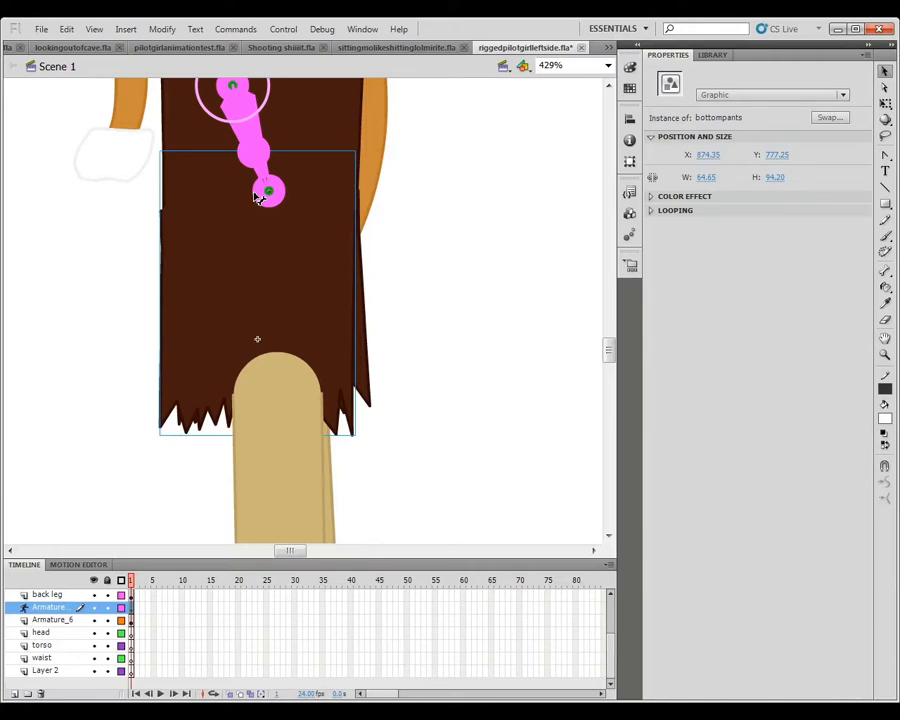
Add a bone from the upper bottompants joint down to the top of the back leg's lowerleg part.
{"action": "left_click", "coordinate": [62, 595]}
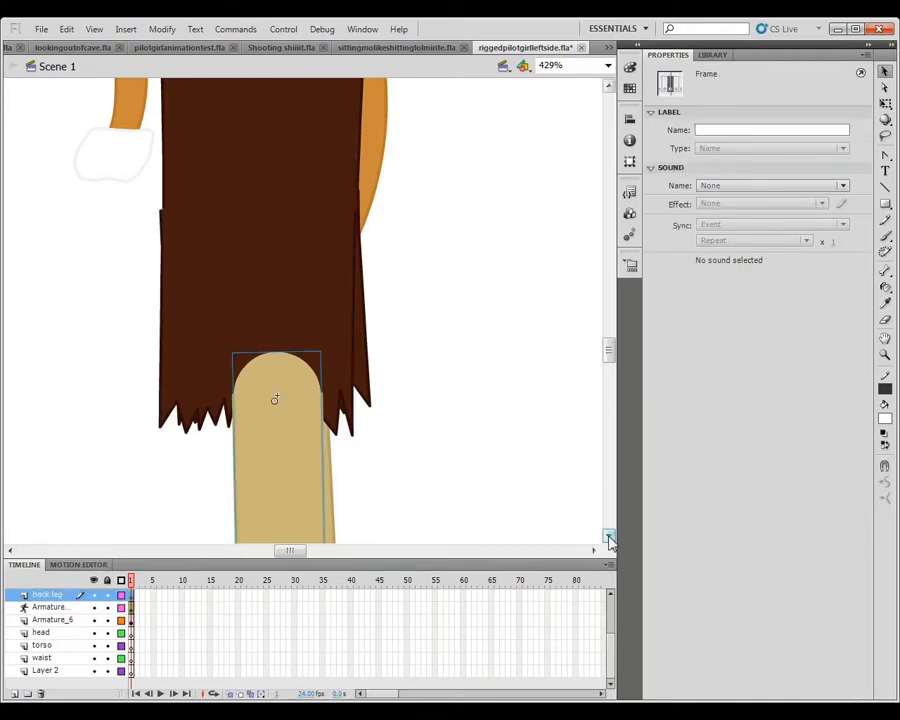
{"action": "scroll", "coordinate": [610, 540], "scroll_direction": "down", "scroll_amount": 5}
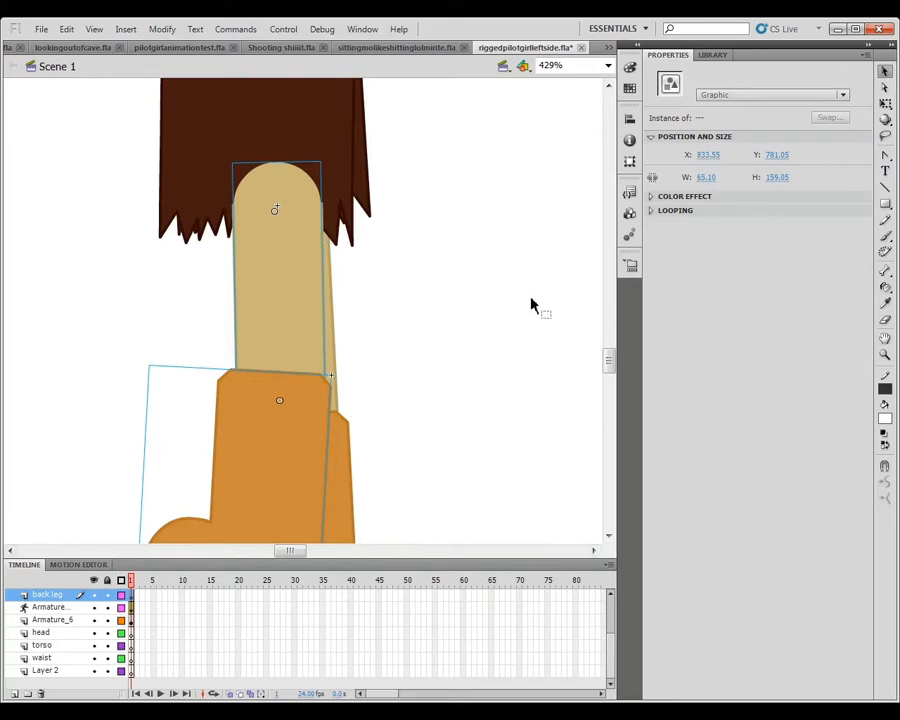
{"action": "left_click_drag", "start_coordinate": [611, 358], "coordinate": [611, 347]}
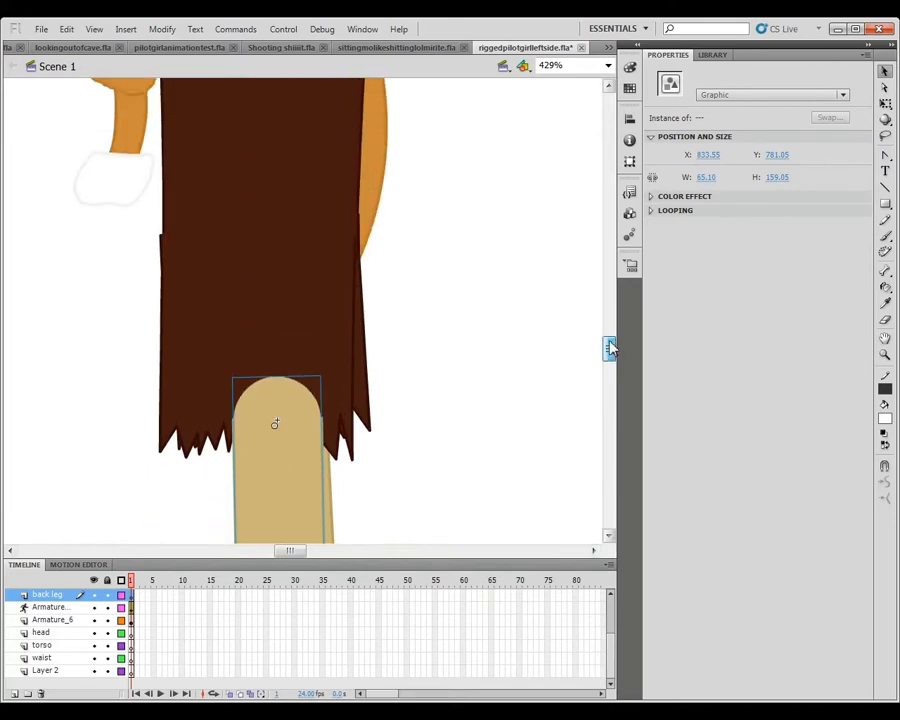
{"action": "left_click", "coordinate": [286, 267]}
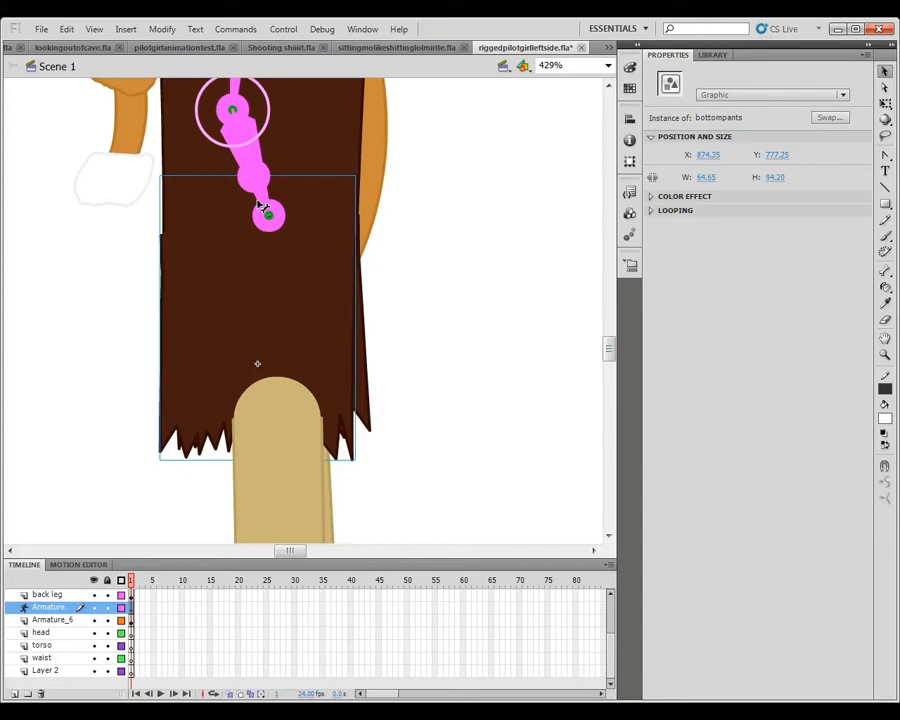
{"action": "left_click_drag", "start_coordinate": [245, 177], "coordinate": [258, 277]}
{"action": "key", "text": "m"}
{"action": "left_click_drag", "start_coordinate": [245, 177], "coordinate": [280, 426]}
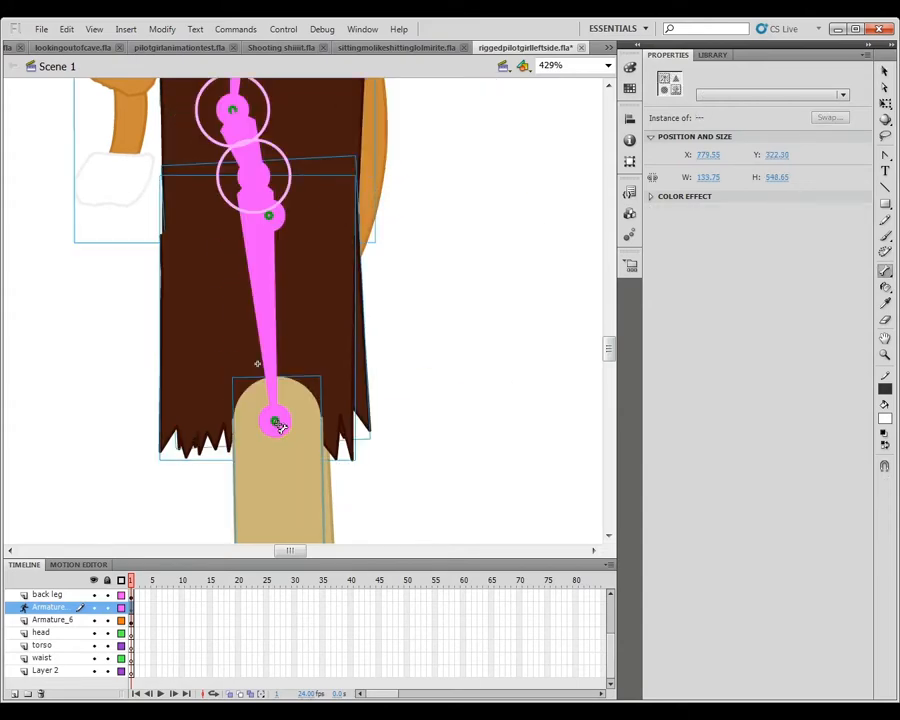
Try moving the bottompants parts with the Selection tool, undoing each change.
{"action": "left_click", "coordinate": [608, 537]}
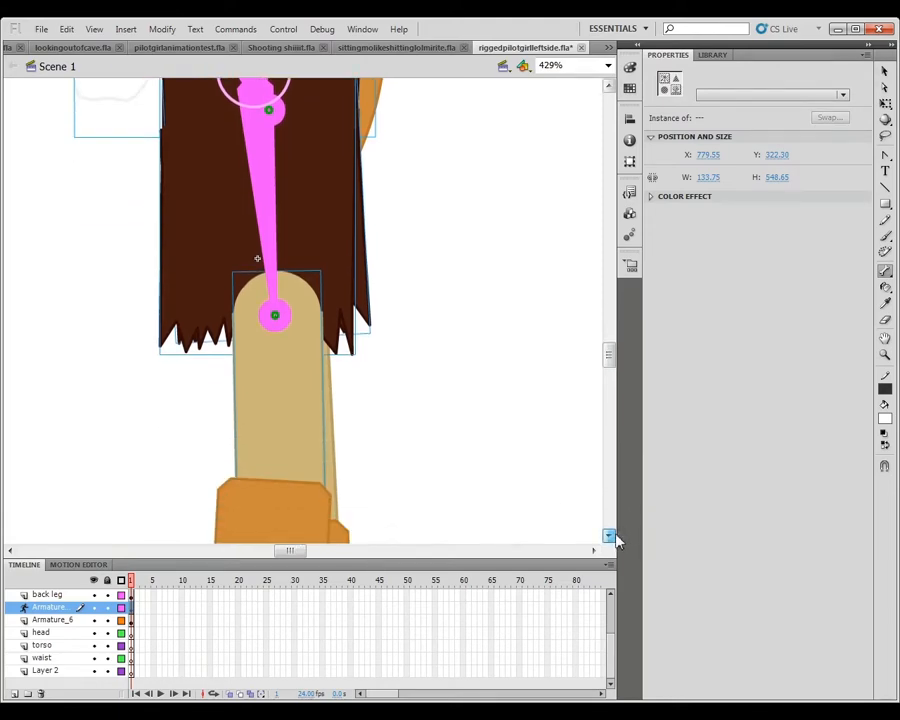
{"action": "key", "text": "v"}
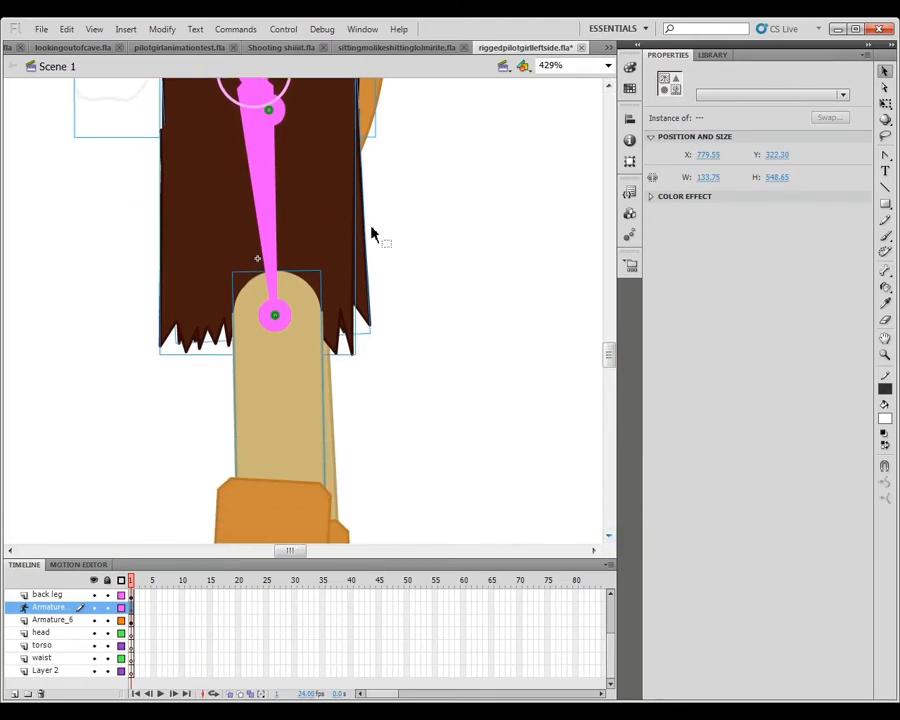
{"action": "left_click_drag", "start_coordinate": [340, 224], "coordinate": [333, 156]}
{"action": "key", "text": "ctrl+z"}
{"action": "left_click_drag", "start_coordinate": [274, 113], "coordinate": [319, 199]}
{"action": "key", "text": "ctrl+z"}
Extend the leg chain with a bone from the top of the lowerleg to the upper part of its orange boot.
{"action": "key", "text": "m"}
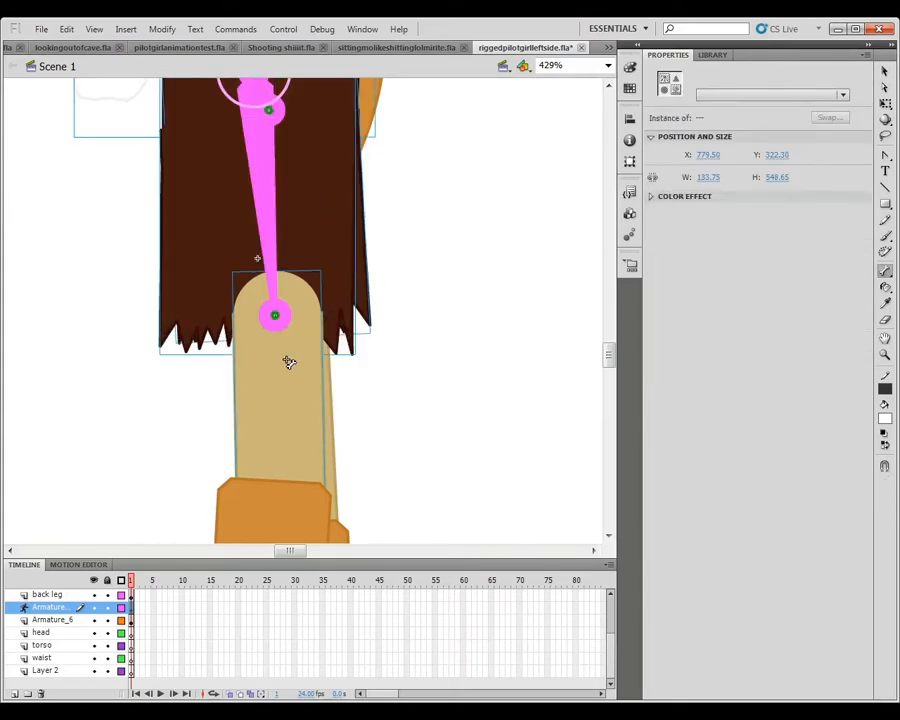
{"action": "mouse_move", "coordinate": [284, 333]}
{"action": "left_mouse_down"}
{"action": "mouse_move", "coordinate": [283, 402]}
{"action": "mouse_move", "coordinate": [300, 472]}
{"action": "mouse_move", "coordinate": [260, 498]}
{"action": "mouse_move", "coordinate": [268, 530]}
{"action": "left_mouse_up"}
{"action": "left_click", "coordinate": [611, 538]}
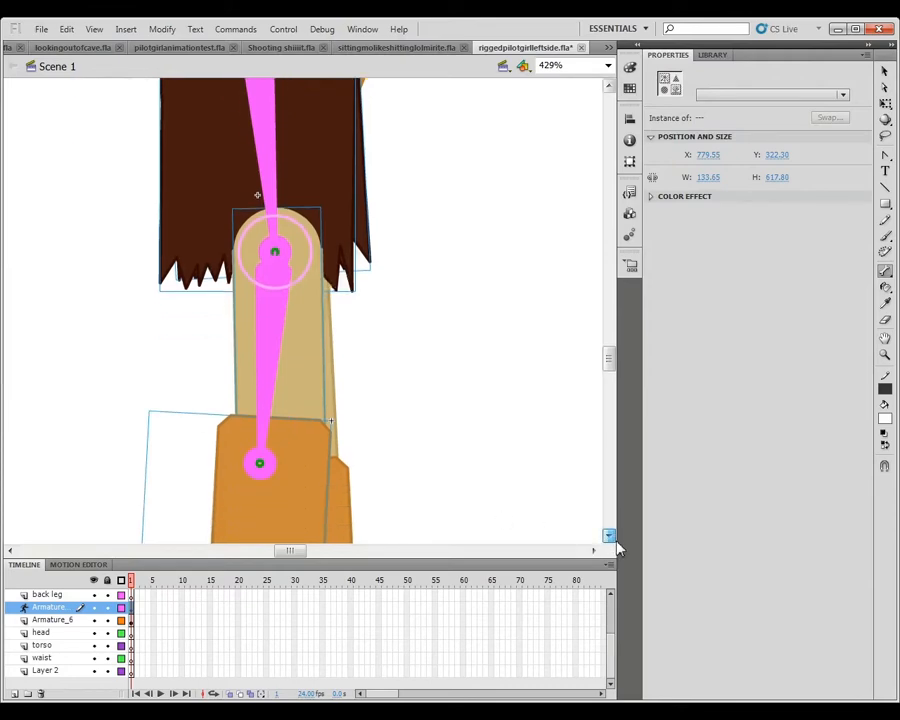
{"action": "left_click", "coordinate": [611, 538]}
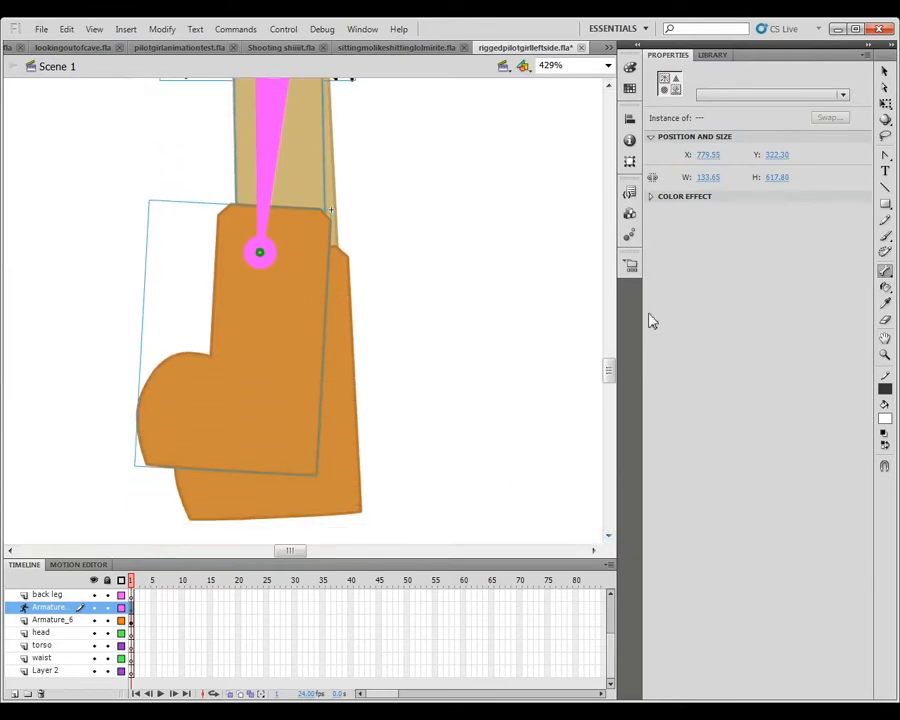
{"action": "left_click_drag", "start_coordinate": [611, 370], "coordinate": [611, 355]}
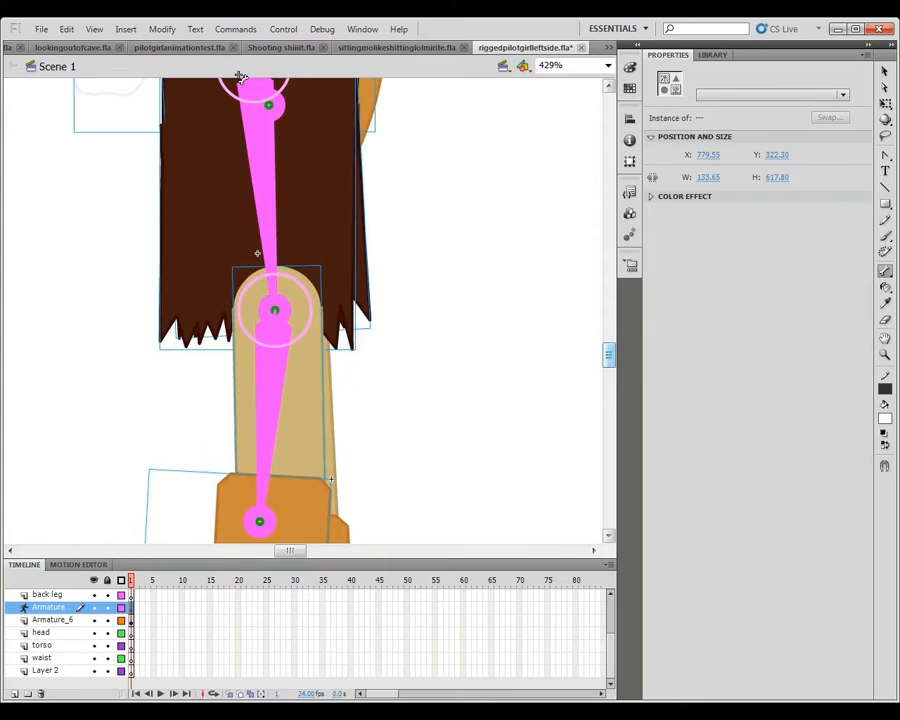
Try to draw a bone from the other bottompants joint to the second lower leg behind.
{"action": "left_click_drag", "start_coordinate": [270, 109], "coordinate": [319, 468]}
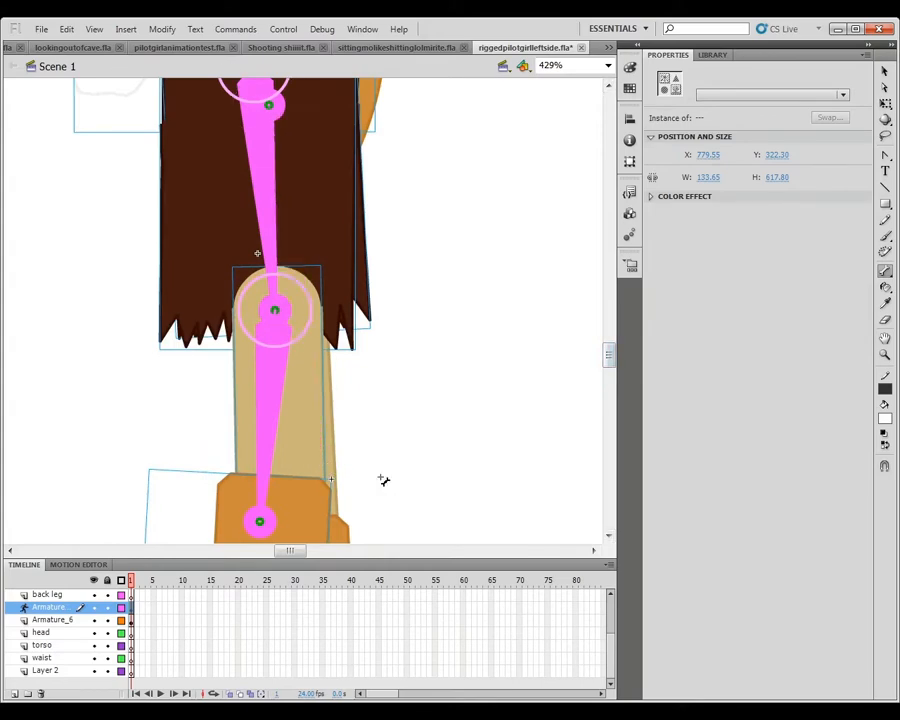
{"action": "left_click_drag", "start_coordinate": [268, 122], "coordinate": [315, 335]}
{"action": "key", "text": "v"}
Bring the bottompants part linked to the leg to the front of the stacking order, over the lowerleg's top.
{"action": "left_click", "coordinate": [134, 254]}
{"action": "left_click", "coordinate": [180, 280]}
{"action": "left_click", "coordinate": [262, 390]}
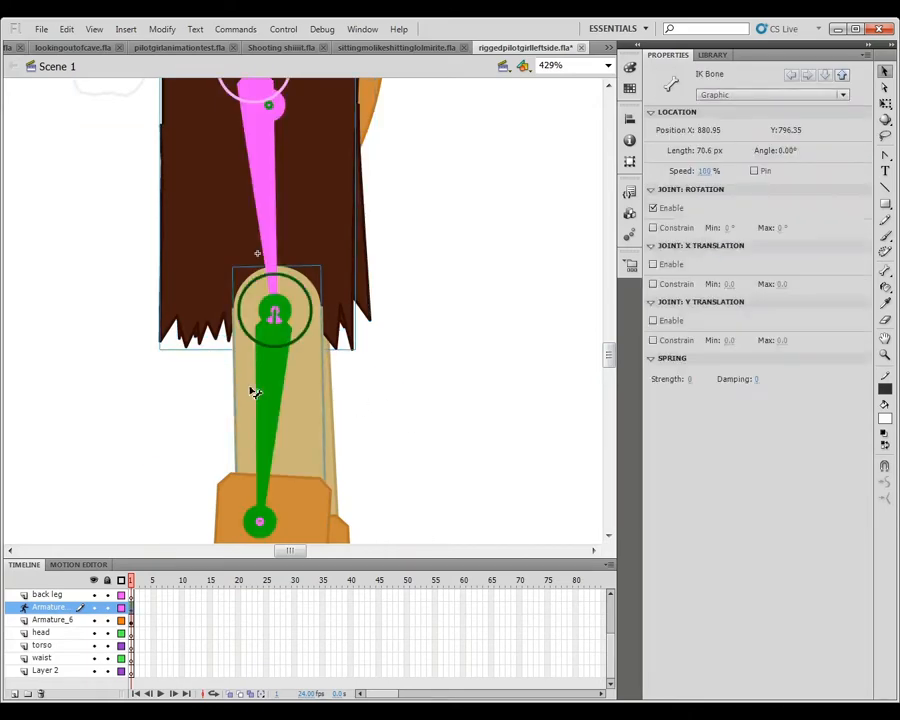
{"action": "left_click", "coordinate": [185, 208]}
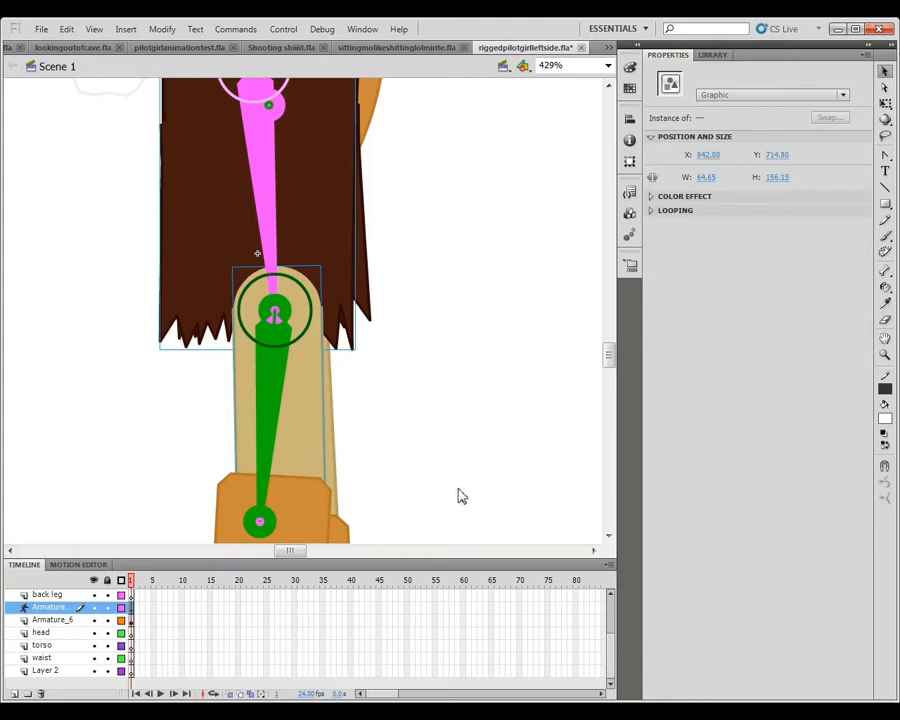
{"action": "key", "text": "ctrl+shift+Up"}
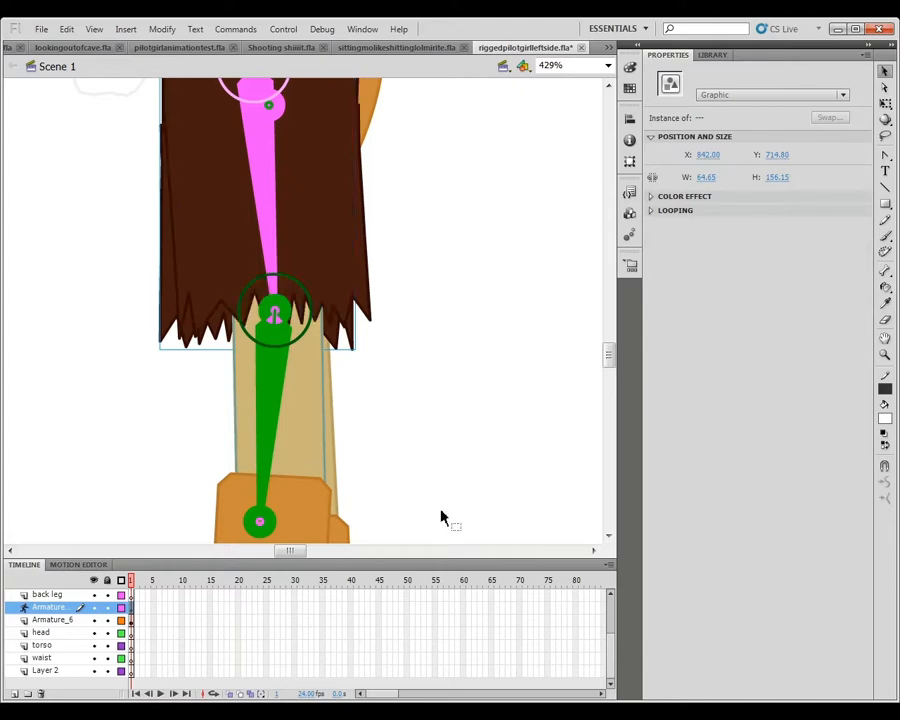
{"action": "left_click", "coordinate": [322, 431]}
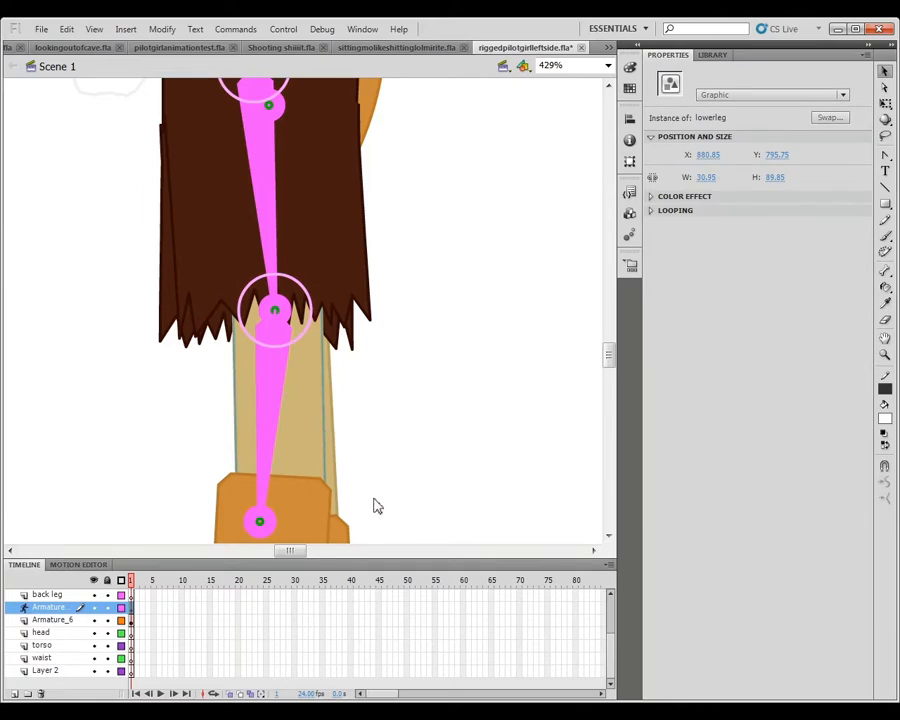
Try to draw a bone from the free joint of the rear bottompants part toward the second leg.
{"action": "left_click", "coordinate": [54, 621]}
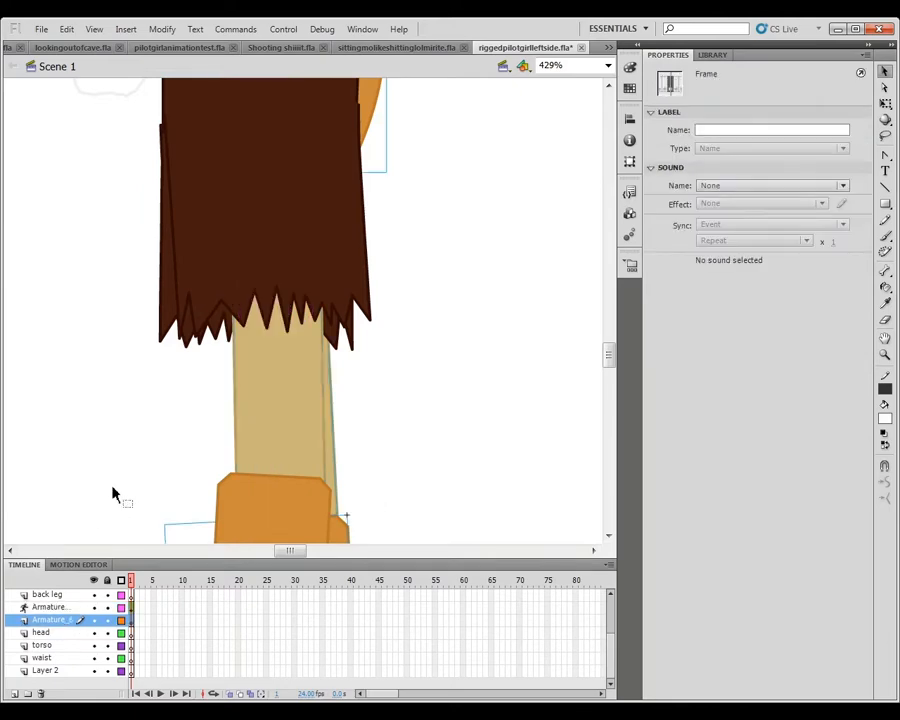
{"action": "key", "text": "z"}
{"action": "left_click", "coordinate": [248, 175], "text": "alt"}
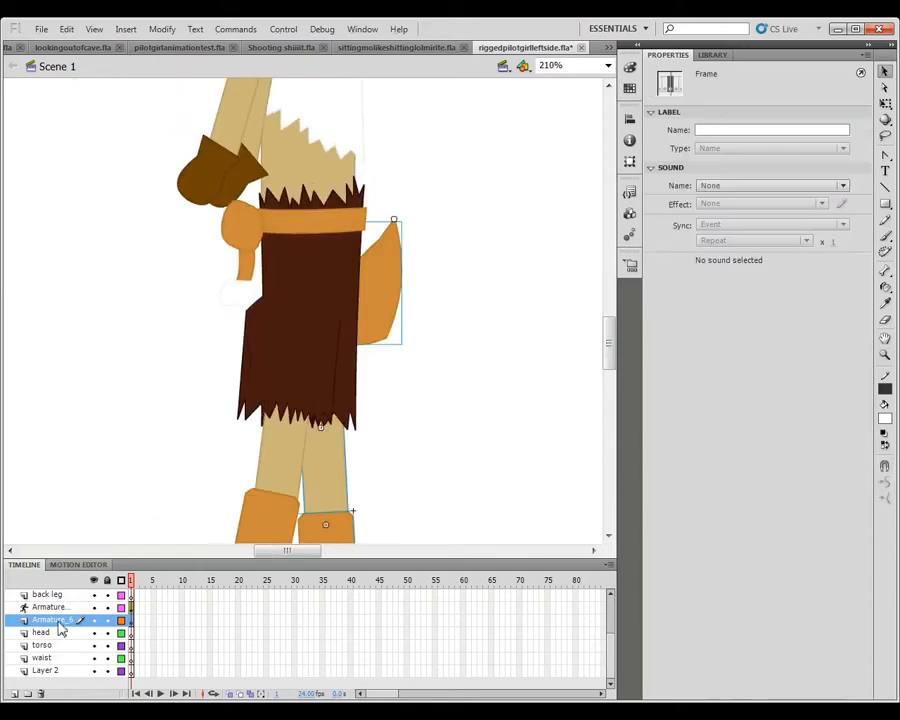
{"action": "key", "text": "v"}
{"action": "left_click", "coordinate": [342, 331]}
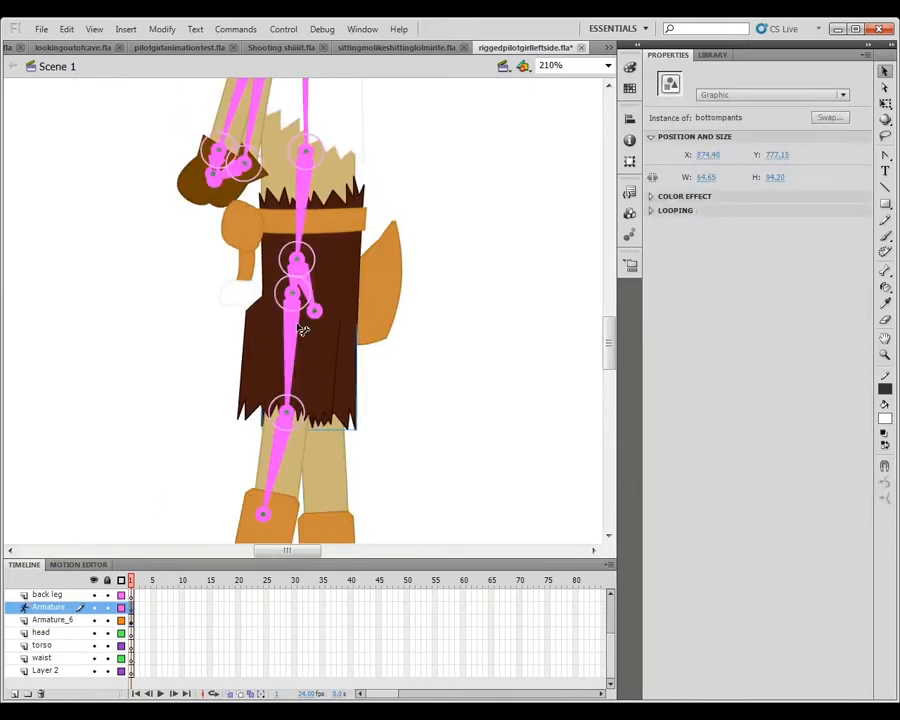
{"action": "key", "text": "x"}
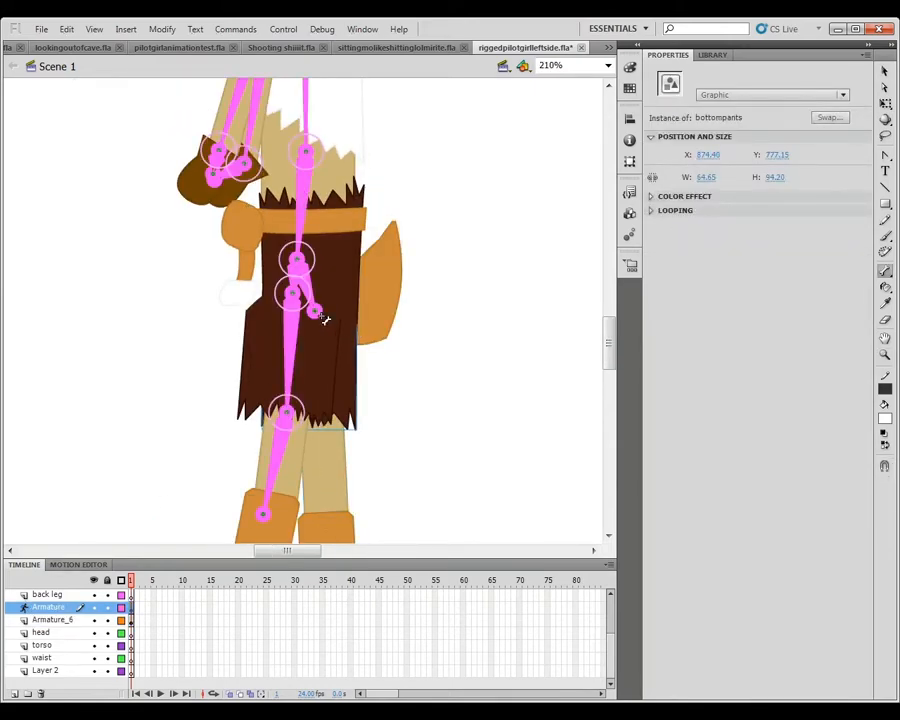
{"action": "left_click", "coordinate": [397, 268]}
{"action": "key", "text": "q"}
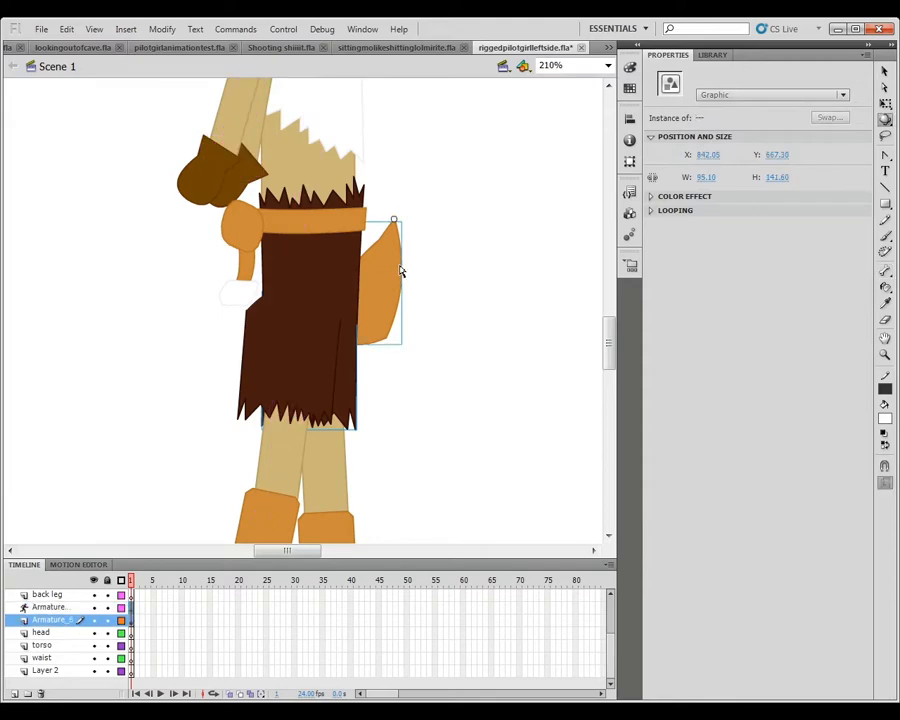
{"action": "left_click", "coordinate": [348, 304]}
{"action": "key", "text": "x"}
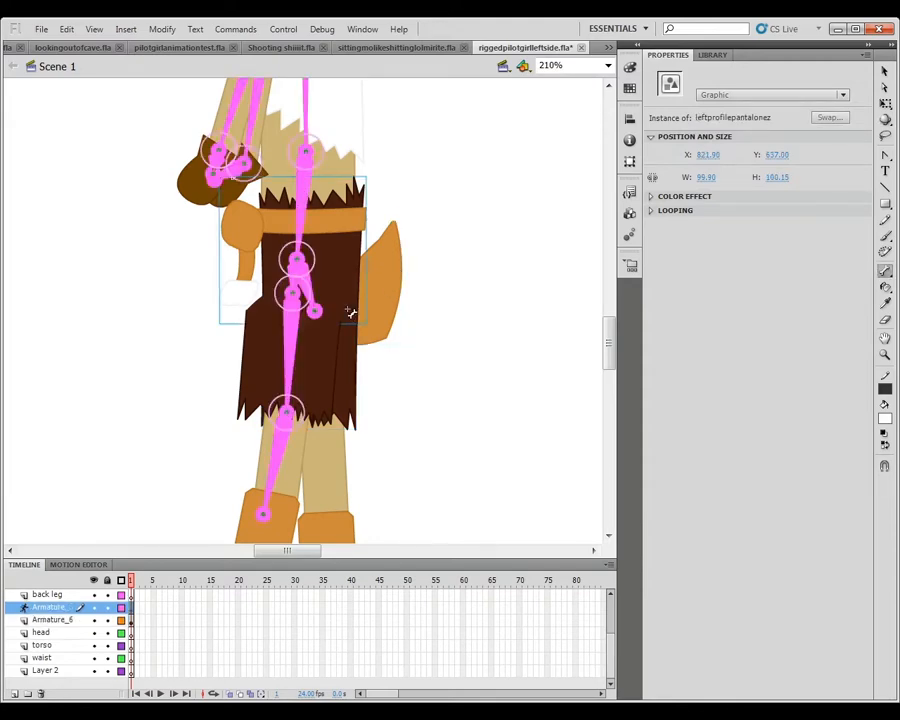
{"action": "left_click_drag", "start_coordinate": [318, 315], "coordinate": [320, 364]}
{"action": "left_click", "coordinate": [317, 316]}
{"action": "left_click_drag", "start_coordinate": [292, 293], "coordinate": [169, 315]}
{"action": "key", "text": "z"}
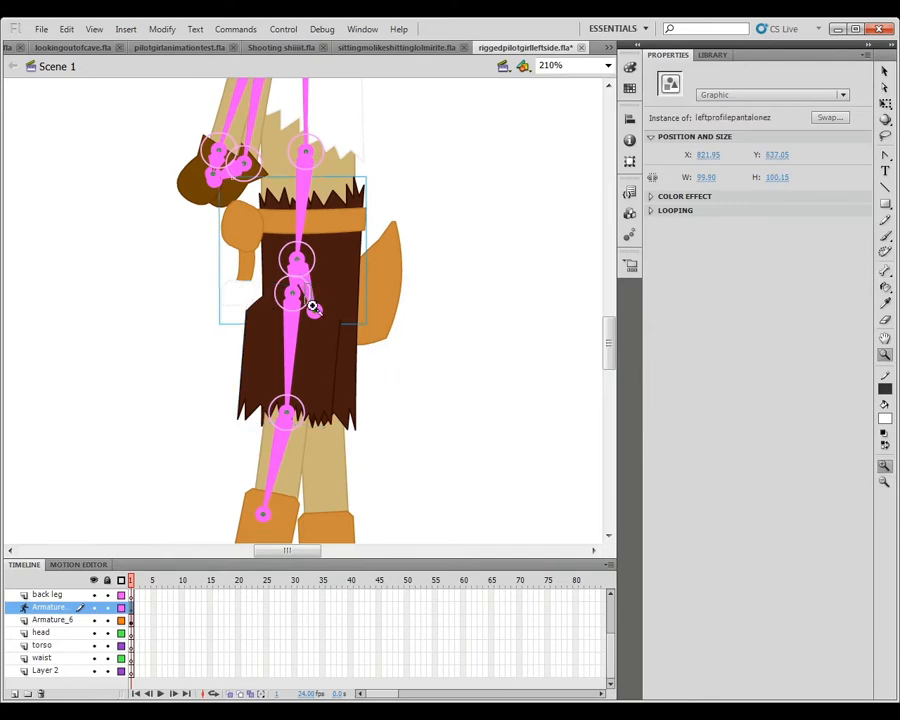
{"action": "left_click_drag", "start_coordinate": [311, 307], "coordinate": [351, 413]}
{"action": "key", "text": "x"}
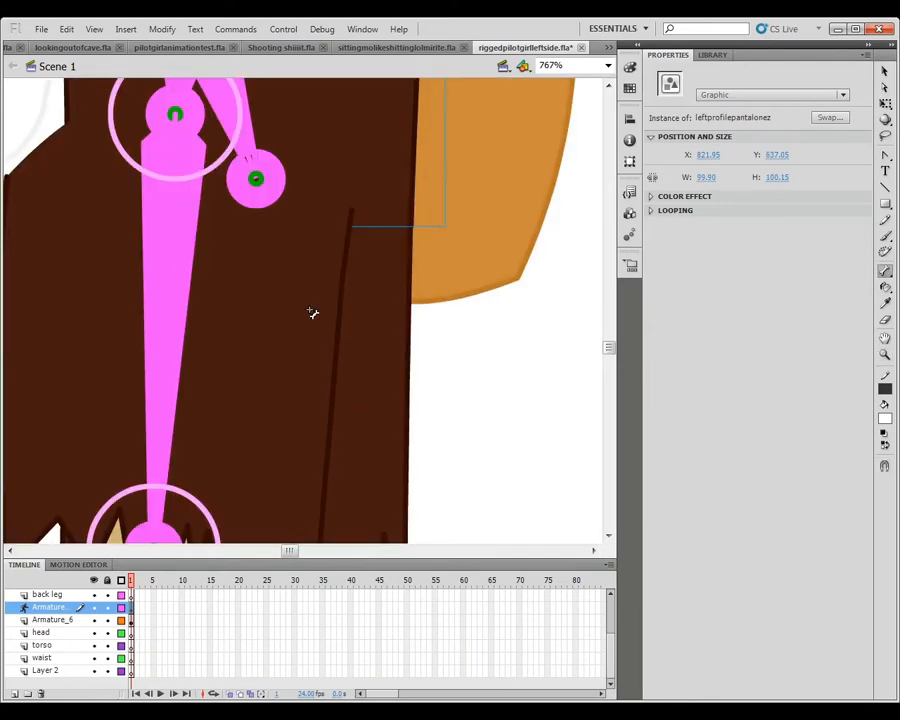
{"action": "left_click_drag", "start_coordinate": [283, 192], "coordinate": [380, 380]}
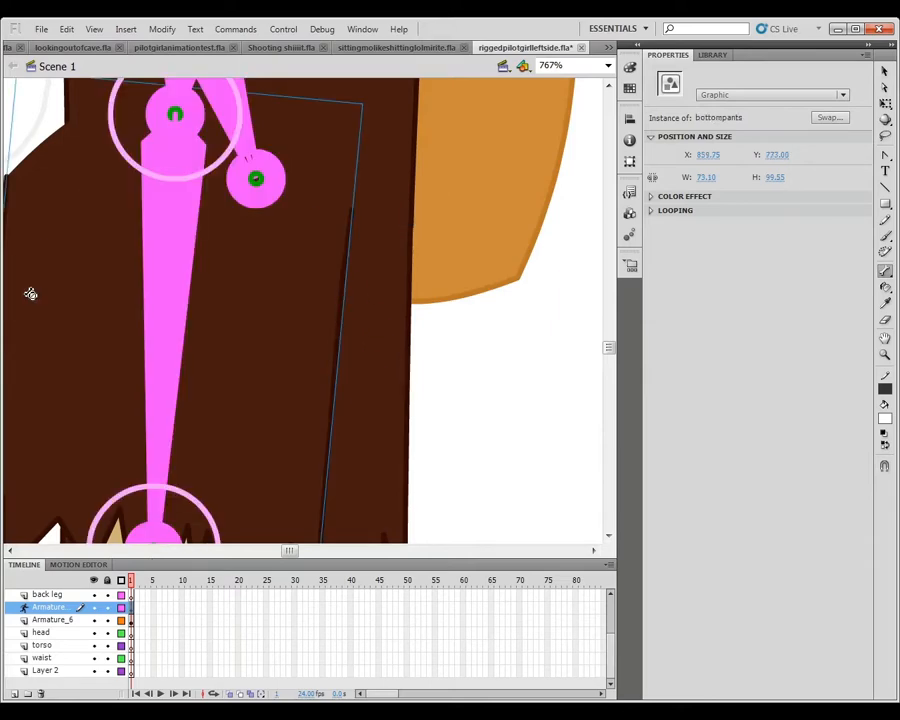
Swing the leg-linked bottompants part out to the left and retry a bone from the other part's joint.
{"action": "key", "text": "v"}
{"action": "left_click_drag", "start_coordinate": [228, 317], "coordinate": [40, 426]}
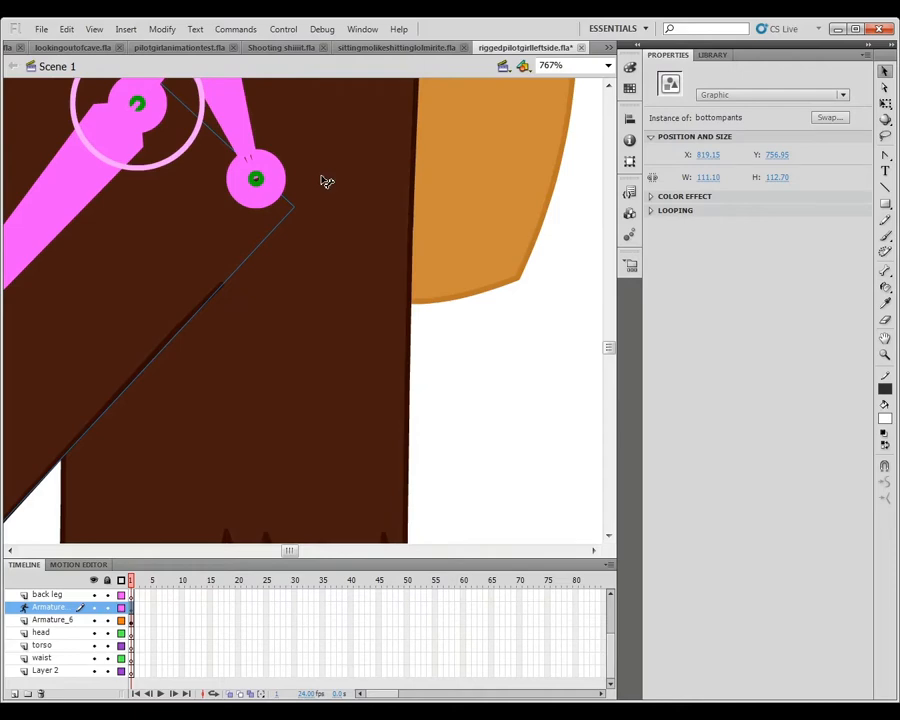
{"action": "key", "text": "x"}
{"action": "left_click_drag", "start_coordinate": [285, 156], "coordinate": [370, 345]}
Raise the leg-linked bottompants part until it is nearly horizontal and swing the other bottompants part to the right.
{"action": "key", "text": "v"}
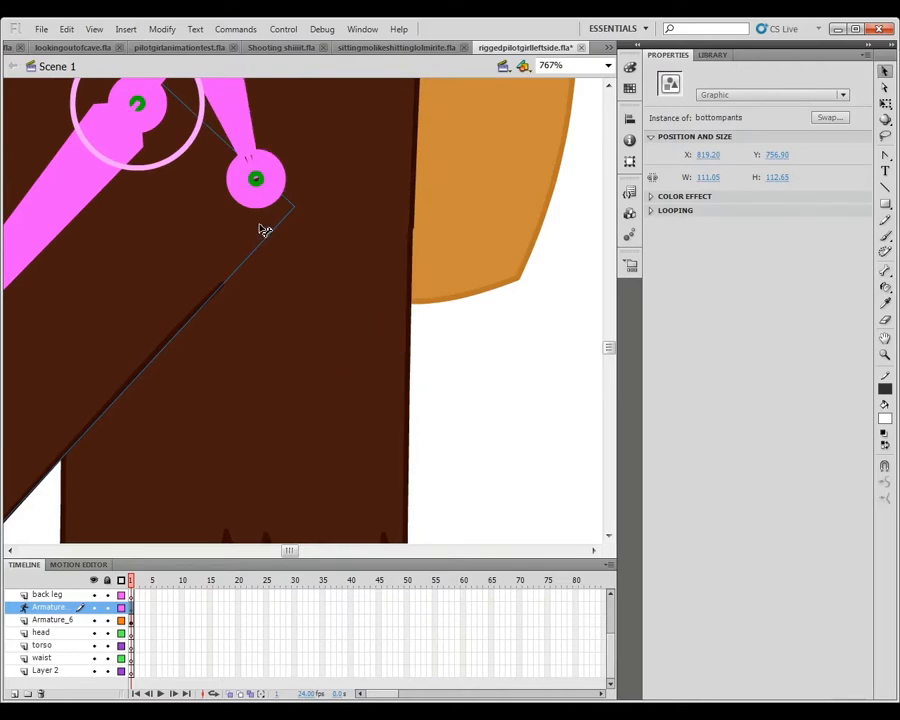
{"action": "left_click_drag", "start_coordinate": [56, 321], "coordinate": [181, 209]}
{"action": "left_click_drag", "start_coordinate": [254, 177], "coordinate": [402, 302]}
{"action": "key", "text": "z"}
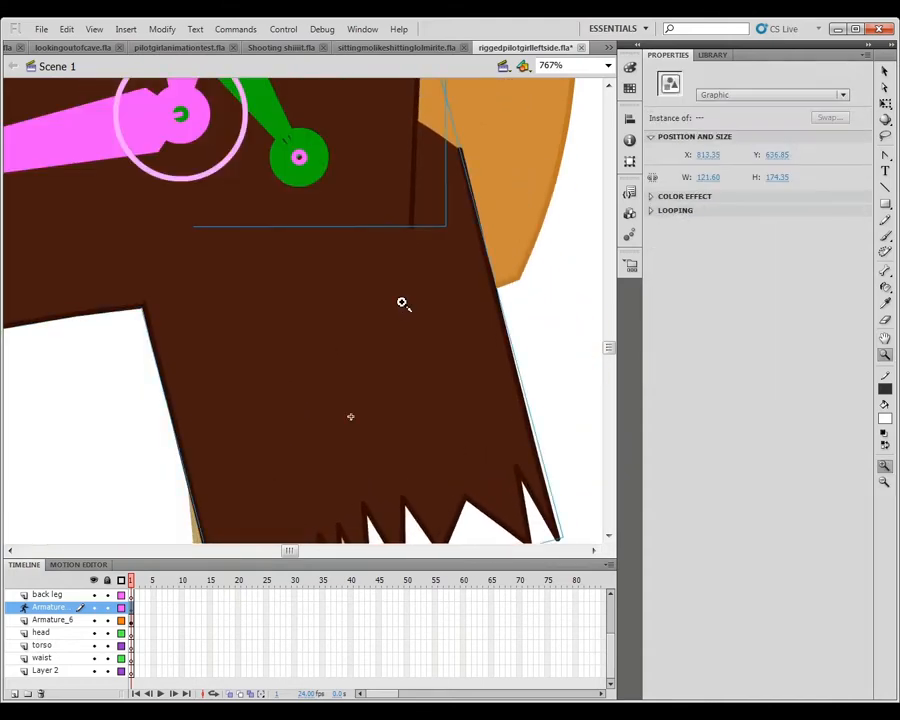
{"action": "left_click", "coordinate": [393, 327], "text": "alt"}
{"action": "key", "text": "v"}
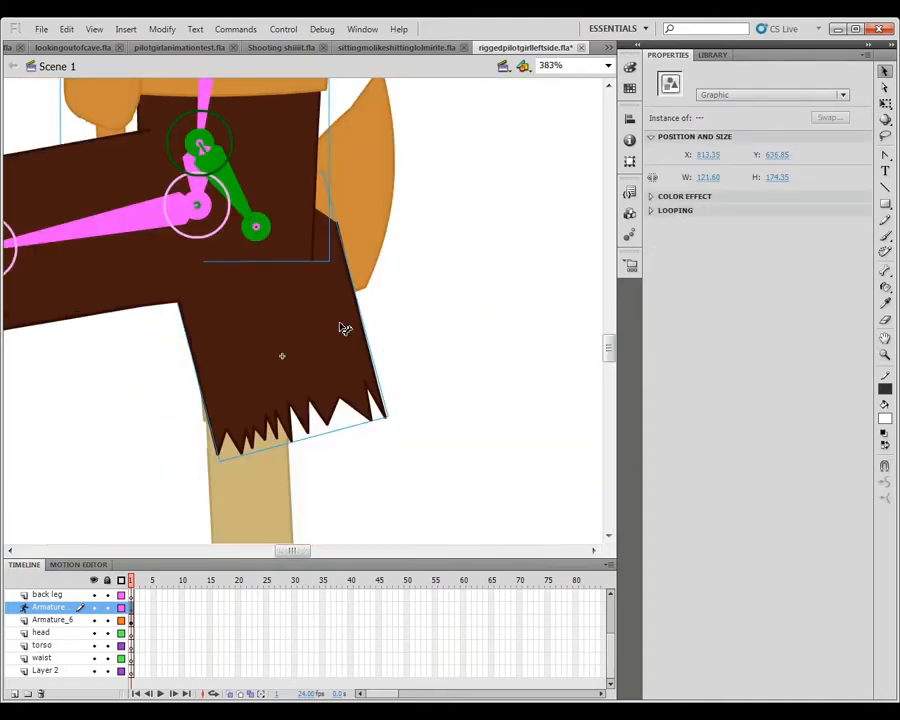
Try again to draw bones from the rear bottompants joint and from the hip joint.
{"action": "key", "text": "m"}
{"action": "left_click_drag", "start_coordinate": [257, 228], "coordinate": [95, 295]}
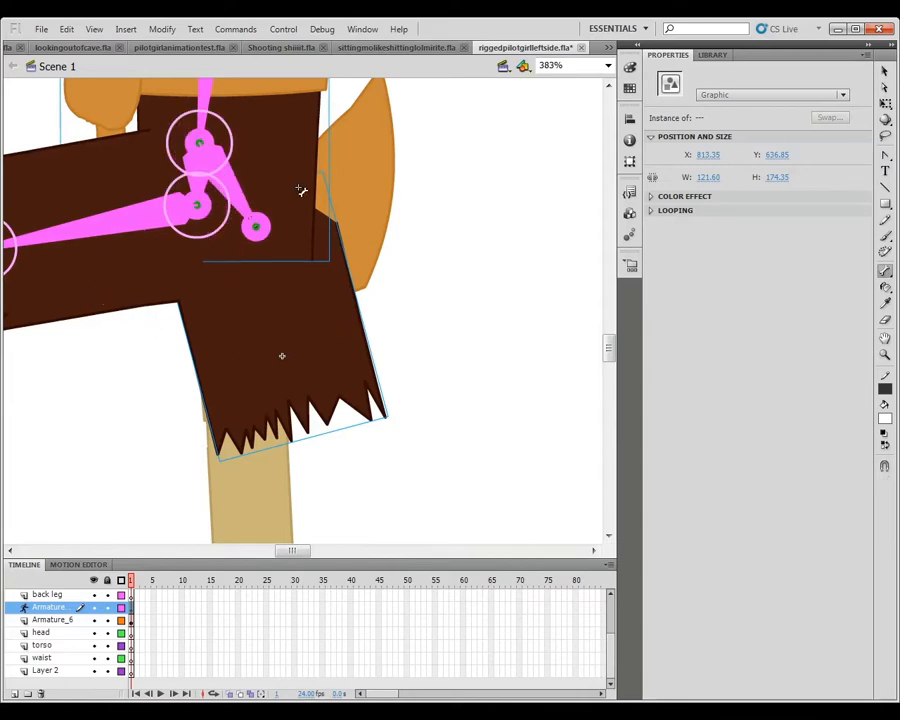
{"action": "left_click_drag", "start_coordinate": [199, 143], "coordinate": [205, 172]}
{"action": "key", "text": "v"}
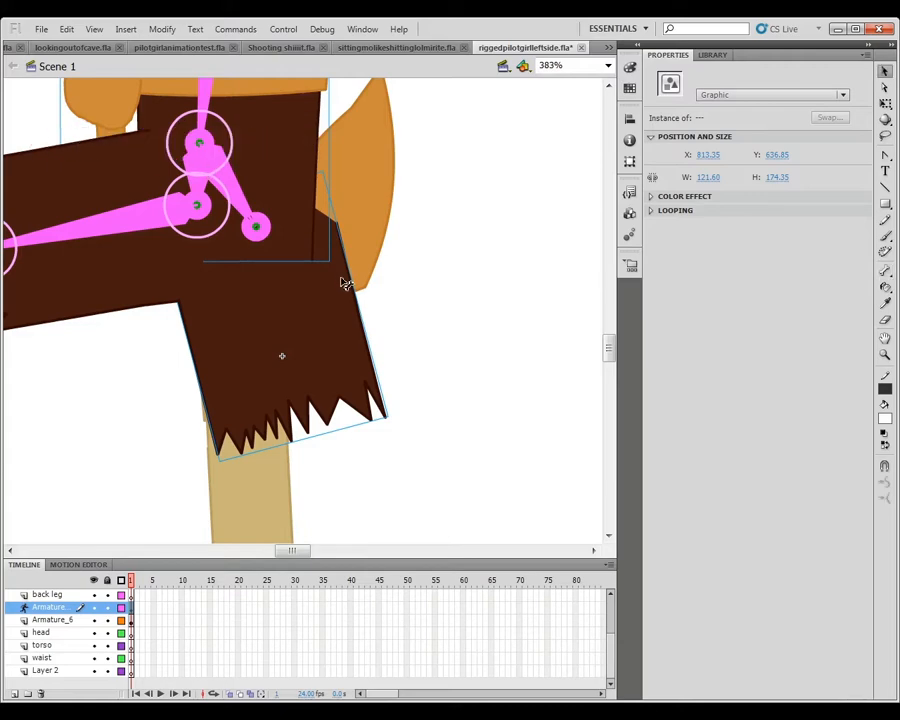
Nudge the rear bottompants part down and right, clear of the upper pants, to about X 902, Y 797.
{"action": "mouse_move", "coordinate": [247, 218]}
{"action": "left_mouse_down"}
{"action": "mouse_move", "coordinate": [263, 237]}
{"action": "mouse_move", "coordinate": [257, 225]}
{"action": "left_mouse_up"}
{"action": "left_click", "coordinate": [434, 376]}
{"action": "key", "text": "Left"}
{"action": "key", "text": "Left"}
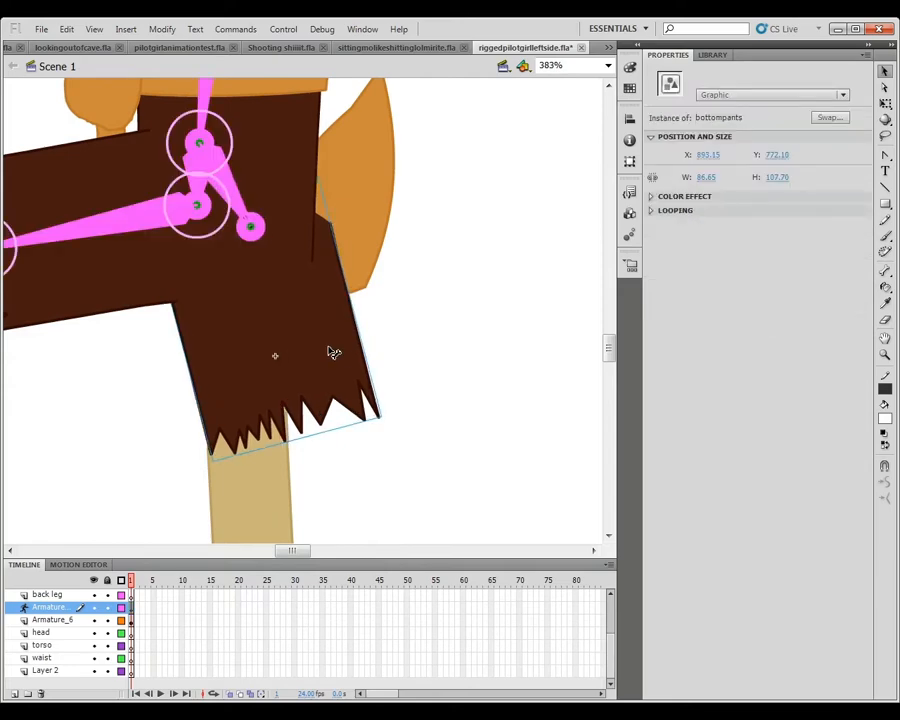
{"action": "key", "text": "Down"}
{"action": "key", "text": "Down"}
{"action": "key", "text": "Down"}
{"action": "key", "text": "Down"}
{"action": "key", "text": "Down"}
{"action": "key", "text": "Down"}
{"action": "key", "text": "Down"}
{"action": "key", "text": "Down"}
{"action": "key", "text": "Down"}
{"action": "key", "text": "Down"}
{"action": "key", "text": "Down"}
{"action": "key", "text": "Down"}
{"action": "key", "text": "Down"}
{"action": "key", "text": "Down"}
{"action": "key", "text": "Down"}
{"action": "key", "text": "Down"}
{"action": "key", "text": "Down"}
{"action": "key", "text": "Down"}
{"action": "key", "text": "Down"}
{"action": "key", "text": "Down"}
{"action": "key", "text": "Right"}
{"action": "key", "text": "Right"}
{"action": "key", "text": "Right"}
{"action": "key", "text": "Right"}
{"action": "key", "text": "Right"}
{"action": "key", "text": "Right"}
{"action": "key", "text": "Right"}
{"action": "key", "text": "Right"}
{"action": "key", "text": "Right"}
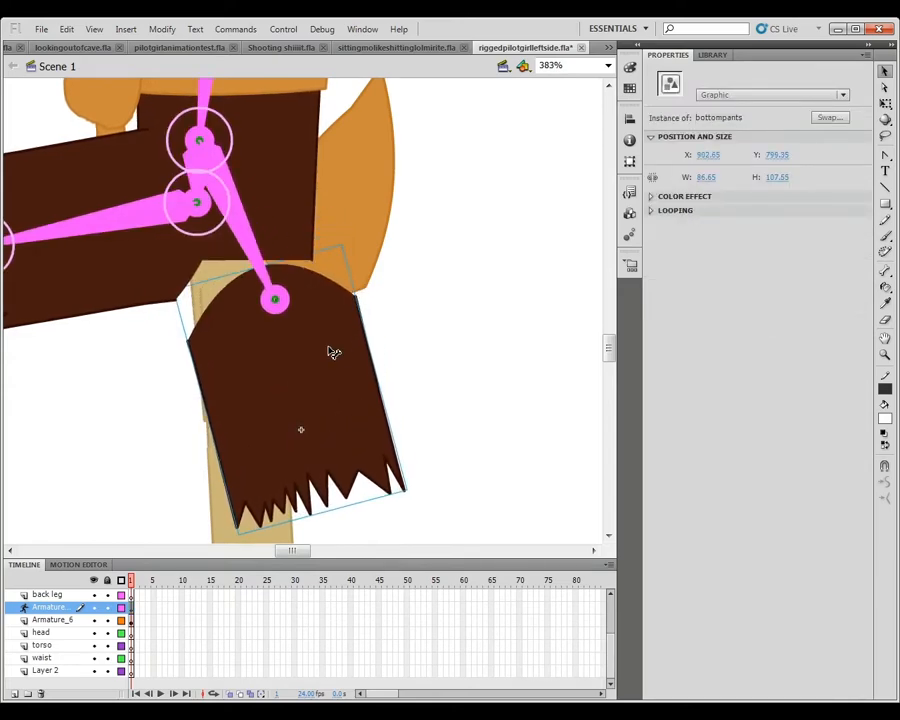
{"action": "key", "text": "Up"}
{"action": "key", "text": "Up"}
{"action": "key", "text": "Up"}
{"action": "key", "text": "Up"}
{"action": "key", "text": "Up"}
{"action": "key", "text": "Left"}
{"action": "key", "text": "Left"}
{"action": "key", "text": "Left"}
{"action": "key", "text": "Left"}
{"action": "key", "text": "Left"}
{"action": "key", "text": "Down"}
{"action": "key", "text": "Down"}
{"action": "key", "text": "Down"}
{"action": "key", "text": "Down"}
{"action": "key", "text": "Right"}
{"action": "key", "text": "Right"}
{"action": "key", "text": "Right"}
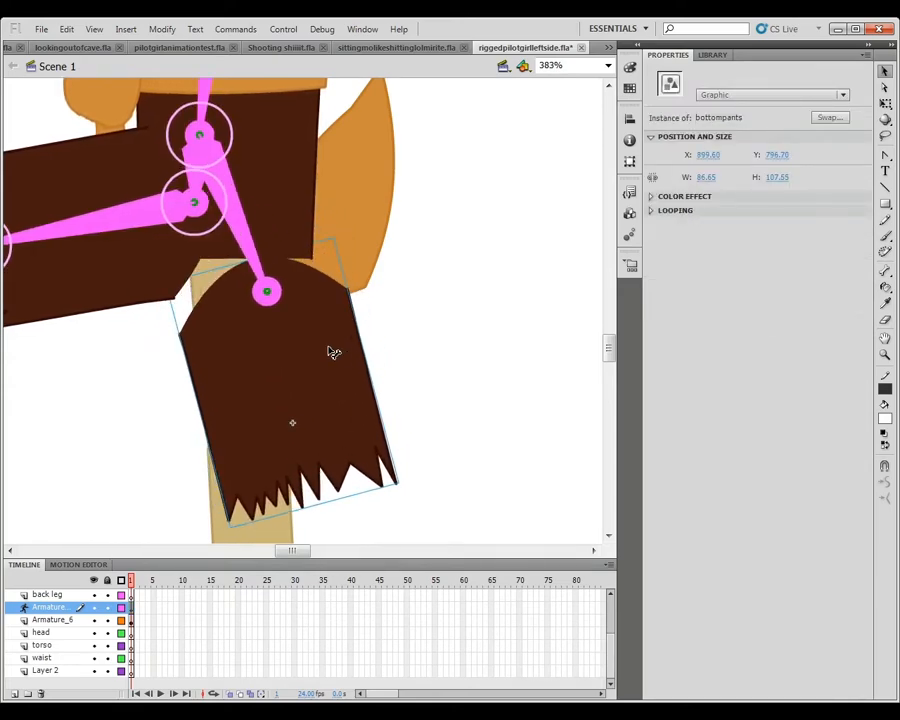
{"action": "key", "text": "Right"}
{"action": "key", "text": "Right"}
{"action": "key", "text": "m"}
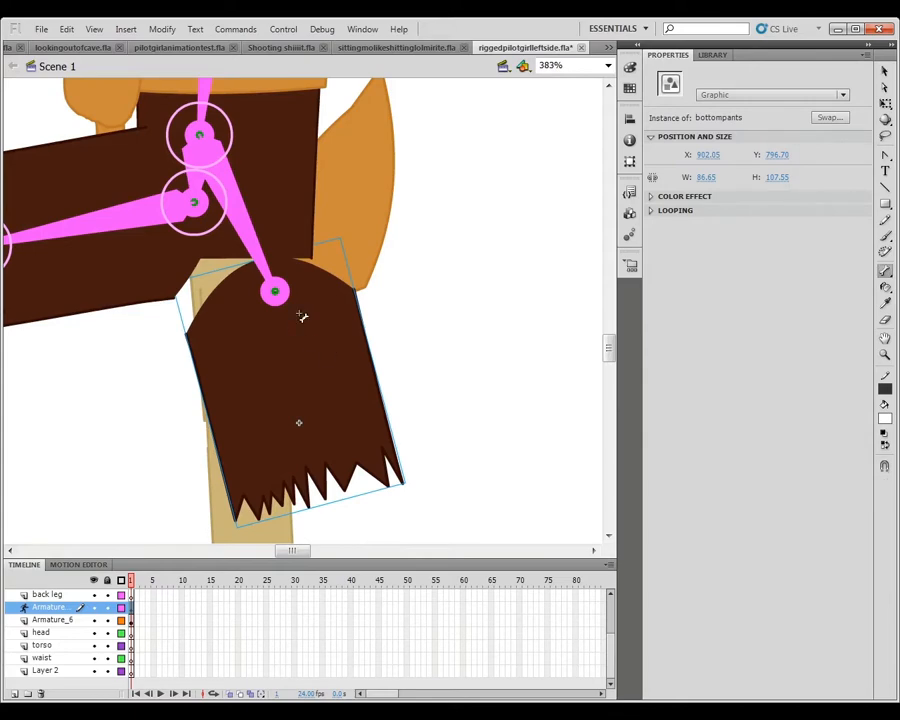
Try to draw a bone from the rear bottompants joint to the rear lower leg, and undo it.
{"action": "left_click_drag", "start_coordinate": [609, 358], "coordinate": [609, 362]}
{"action": "left_click_drag", "start_coordinate": [273, 237], "coordinate": [245, 390]}
{"action": "key", "text": "ctrl+z"}
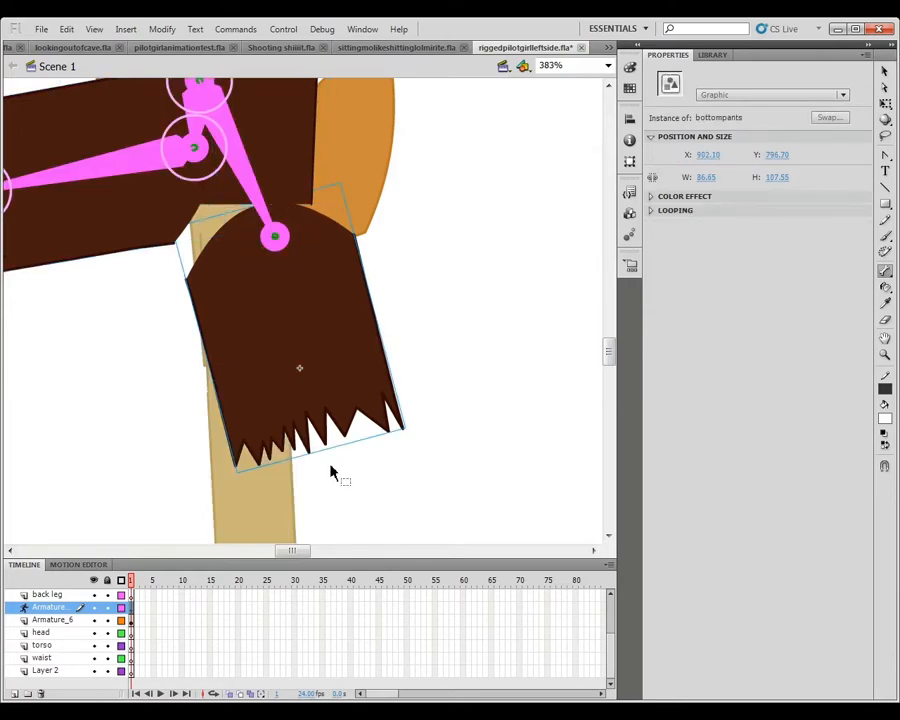
Swing the rear bottompants part left over the rear leg and draw a bone from its joint to the lower leg.
{"action": "key", "text": "v"}
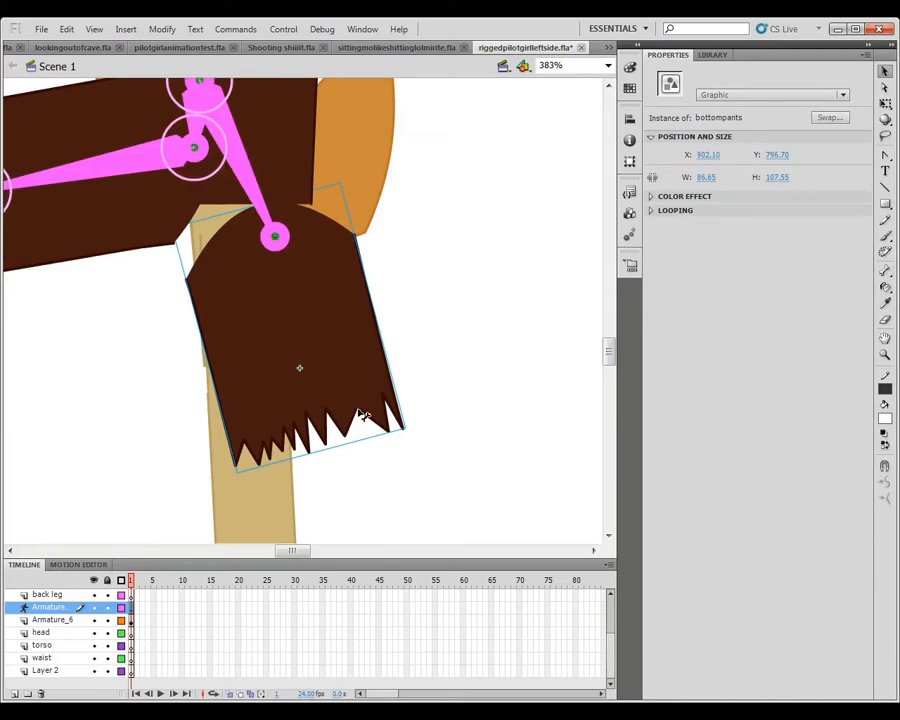
{"action": "left_click", "coordinate": [302, 417]}
{"action": "left_click_drag", "start_coordinate": [323, 411], "coordinate": [278, 455]}
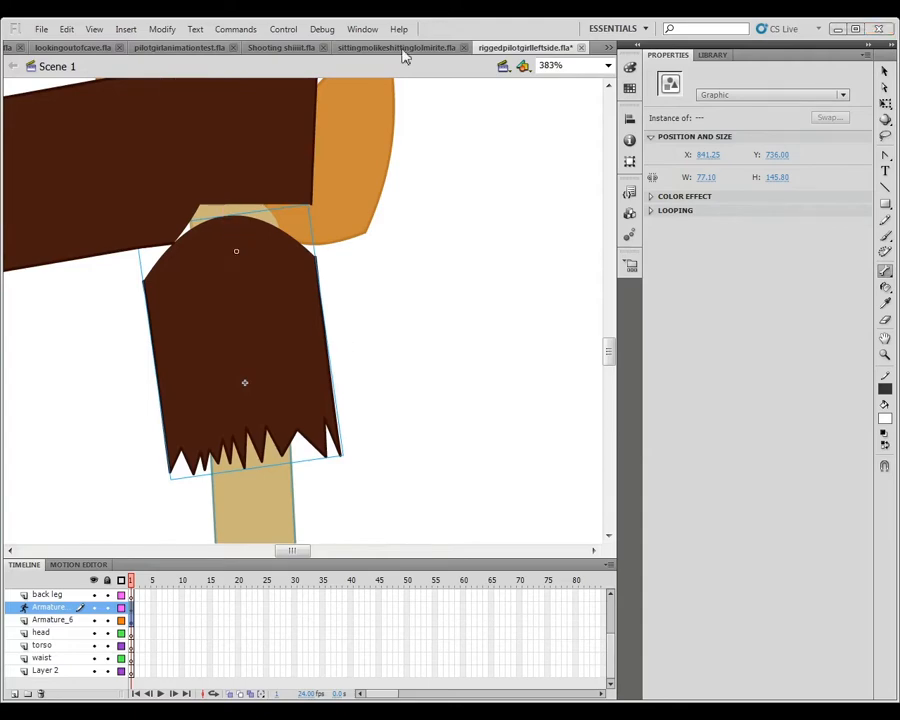
{"action": "left_click", "coordinate": [532, 25]}
{"action": "left_click_drag", "start_coordinate": [235, 248], "coordinate": [253, 432]}
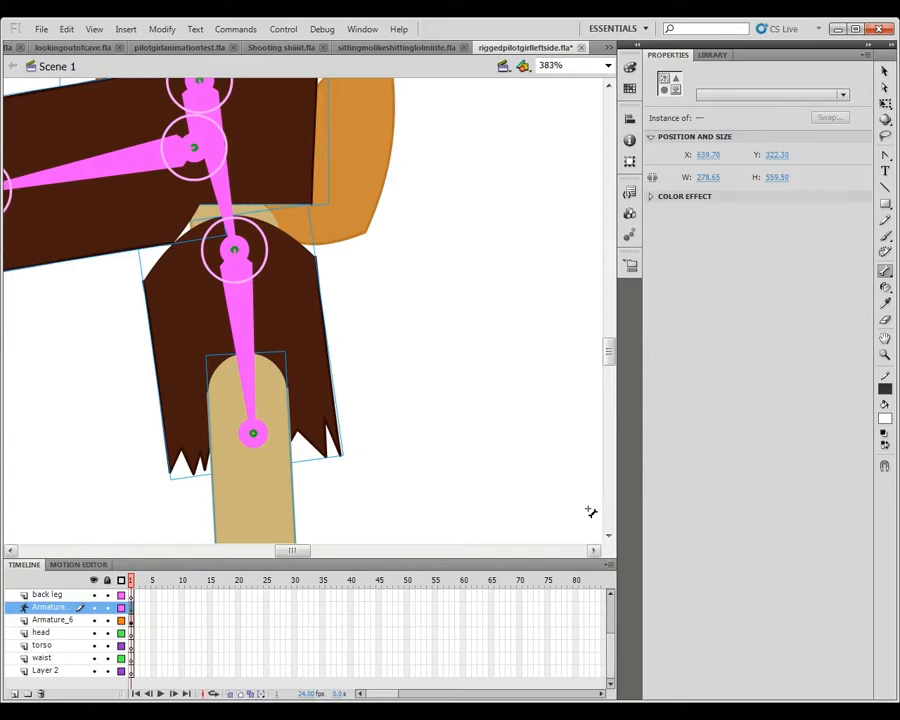
{"action": "left_click", "coordinate": [609, 536]}
{"action": "left_click", "coordinate": [610, 540]}
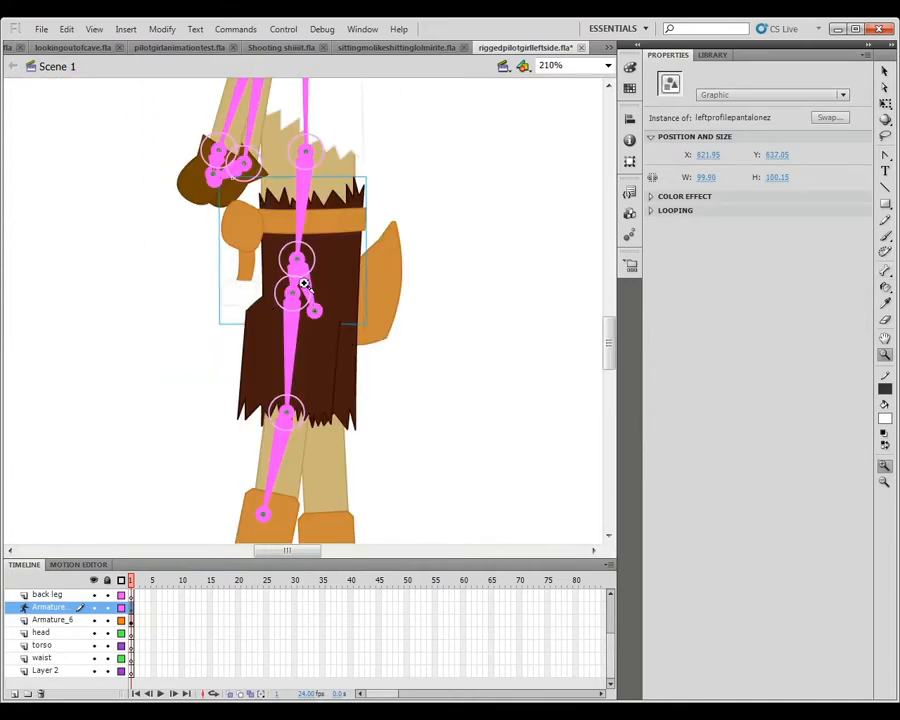
Swing the leg-linked bottompants part out to the left, away from the rear bottompants joint.
{"action": "left_click_drag", "start_coordinate": [303, 283], "coordinate": [351, 411]}
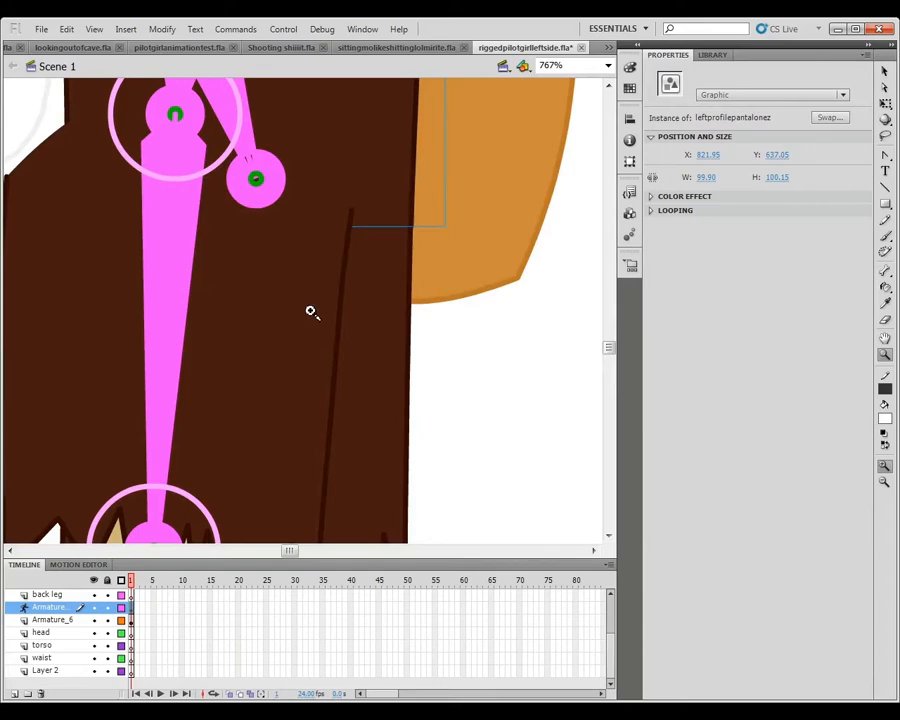
{"action": "key", "text": "x"}
{"action": "left_click_drag", "start_coordinate": [175, 114], "coordinate": [30, 288]}
{"action": "key", "text": "v"}
{"action": "left_click_drag", "start_coordinate": [162, 324], "coordinate": [4, 265]}
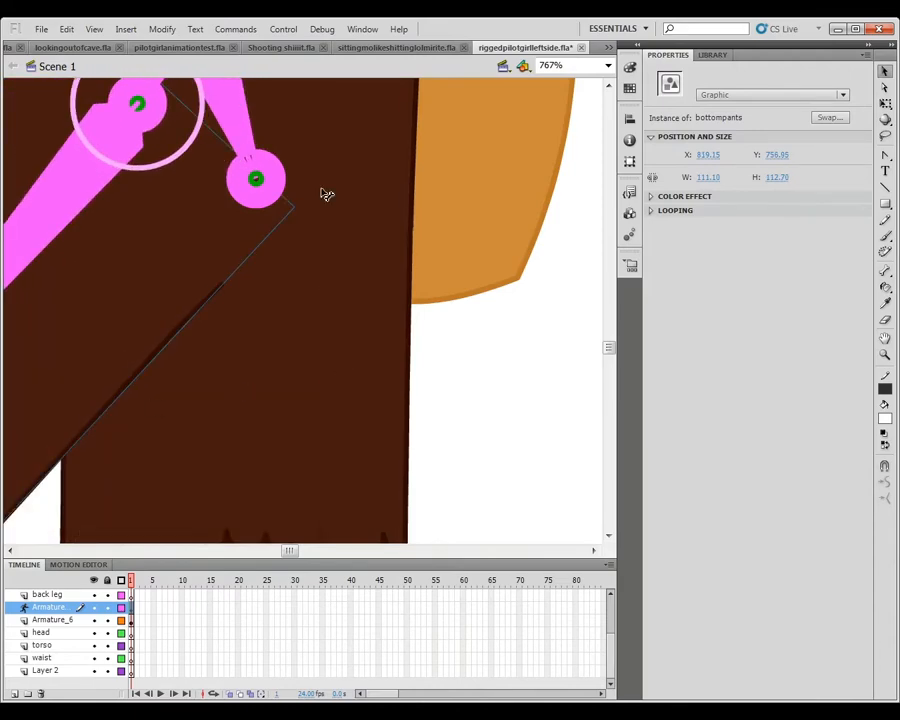
Try to draw a bone from the rear bottompants joint down and to the right, and undo it.
{"action": "key", "text": "m"}
{"action": "left_click_drag", "start_coordinate": [256, 179], "coordinate": [370, 352]}
{"action": "key", "text": "ctrl+z"}
{"action": "key", "text": "v"}
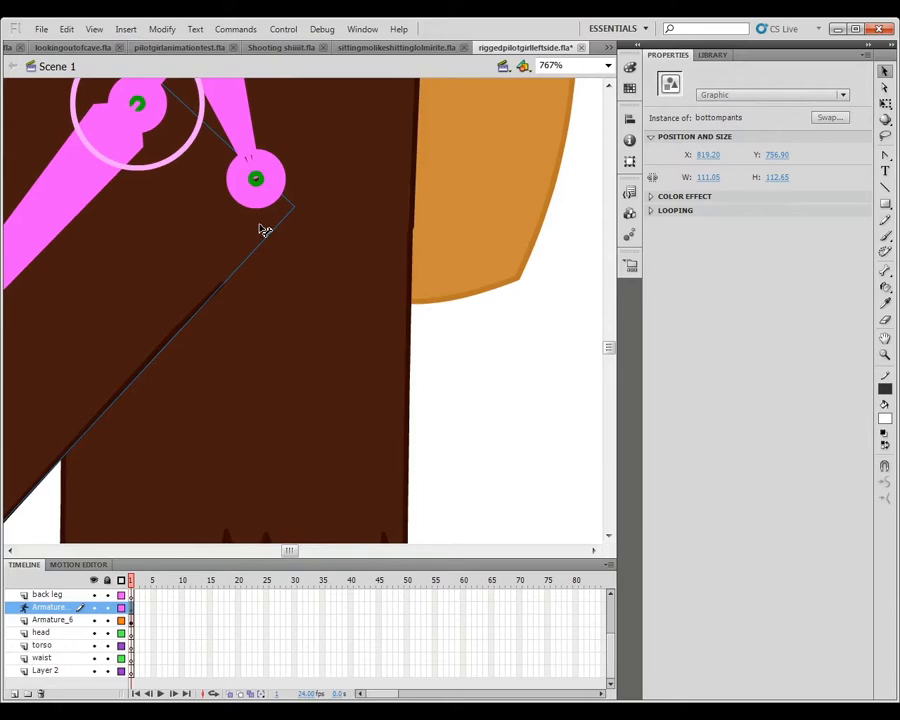
Nudge the rear bottompants part down and right, clear of the upper pants, to about X 902, Y 797.
{"action": "key", "text": "ctrl+minus"}
{"action": "left_click", "coordinate": [432, 375]}
{"action": "left_click", "coordinate": [334, 352]}
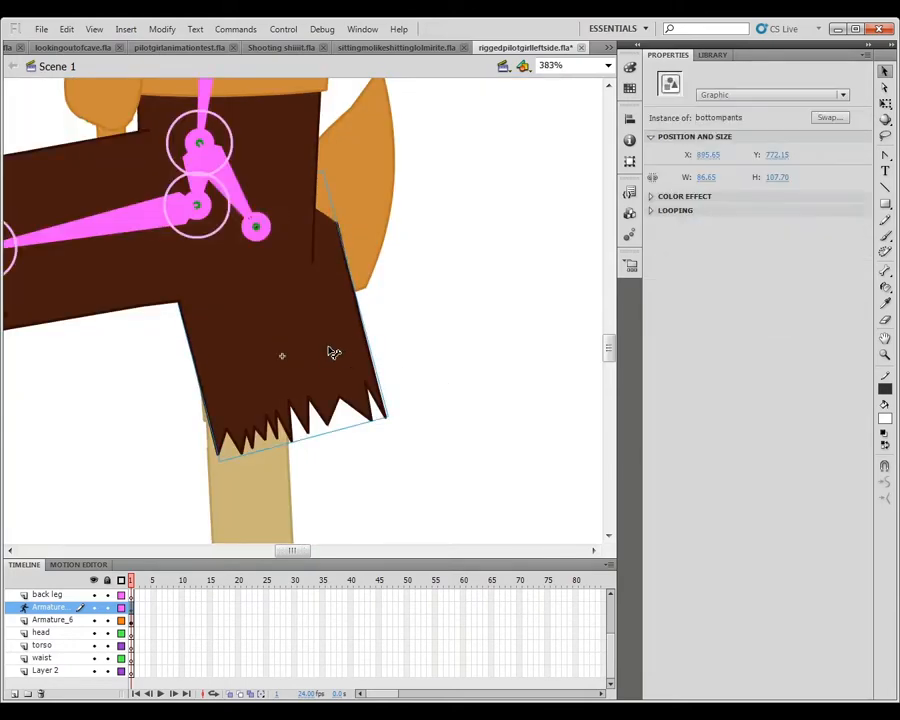
{"action": "key", "text": "Left"}
{"action": "key", "text": "Left"}
{"action": "key", "text": "Left"}
{"action": "key", "text": "Down"}
{"action": "key", "text": "Down"}
{"action": "key", "text": "Down"}
{"action": "key", "text": "Down"}
{"action": "key", "text": "Down"}
{"action": "key", "text": "Down"}
{"action": "key", "text": "Right"}
{"action": "key", "text": "Right"}
{"action": "key", "text": "Right"}
{"action": "key", "text": "Right"}
{"action": "key", "text": "Right"}
{"action": "key", "text": "Right"}
{"action": "key", "text": "Right"}
{"action": "key", "text": "Right"}
{"action": "key", "text": "Right"}
{"action": "key", "text": "Right"}
{"action": "key", "text": "Down"}
{"action": "key", "text": "Down"}
{"action": "key", "text": "Down"}
{"action": "key", "text": "Down"}
{"action": "key", "text": "Down"}
{"action": "key", "text": "Down"}
{"action": "key", "text": "Down"}
{"action": "key", "text": "Down"}
{"action": "key", "text": "Down"}
{"action": "key", "text": "Down"}
{"action": "key", "text": "Down"}
{"action": "key", "text": "Down"}
{"action": "key", "text": "Down"}
{"action": "key", "text": "Down"}
{"action": "key", "text": "Down"}
{"action": "key", "text": "Down"}
{"action": "key", "text": "Down"}
{"action": "key", "text": "Down"}
{"action": "key", "text": "Down"}
{"action": "key", "text": "Down"}
{"action": "key", "text": "Up"}
{"action": "key", "text": "Up"}
{"action": "key", "text": "Up"}
{"action": "key", "text": "Up"}
{"action": "key", "text": "Up"}
{"action": "key", "text": "Up"}
{"action": "key", "text": "Up"}
{"action": "key", "text": "Up"}
{"action": "key", "text": "Left"}
{"action": "key", "text": "Left"}
{"action": "key", "text": "Left"}
{"action": "key", "text": "Left"}
{"action": "key", "text": "Left"}
{"action": "key", "text": "Left"}
{"action": "key", "text": "Left"}
{"action": "key", "text": "Left"}
{"action": "key", "text": "Down"}
{"action": "key", "text": "Down"}
{"action": "key", "text": "Down"}
{"action": "key", "text": "Down"}
{"action": "key", "text": "Down"}
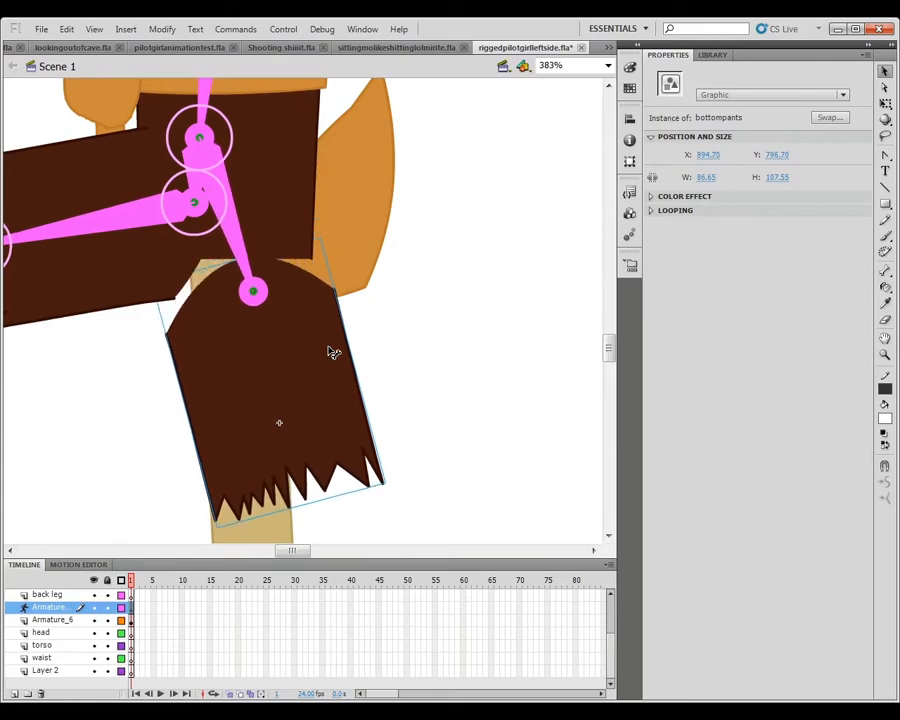
{"action": "key", "text": "Right"}
{"action": "key", "text": "Right"}
{"action": "key", "text": "Right"}
{"action": "key", "text": "Right"}
{"action": "key", "text": "Right"}
{"action": "key", "text": "Right"}
{"action": "key", "text": "Right"}
{"action": "key", "text": "Right"}
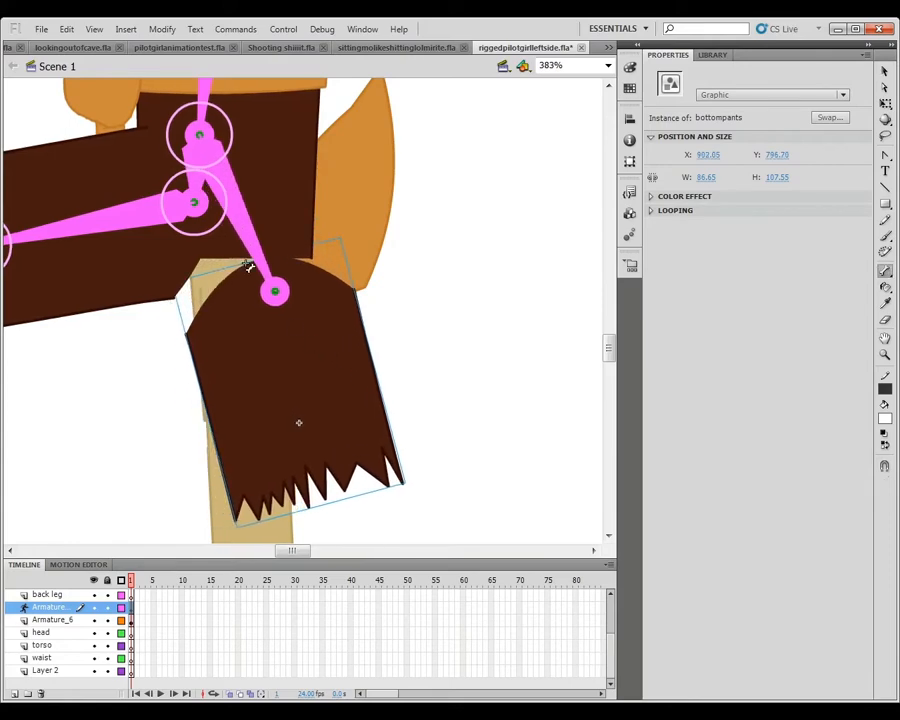
Draw a bone from the rear bottompants joint to the rear lower leg, and another from the lower leg to the boot.
{"action": "left_click_drag", "start_coordinate": [608, 356], "coordinate": [608, 359]}
{"action": "left_click_drag", "start_coordinate": [272, 237], "coordinate": [243, 393]}
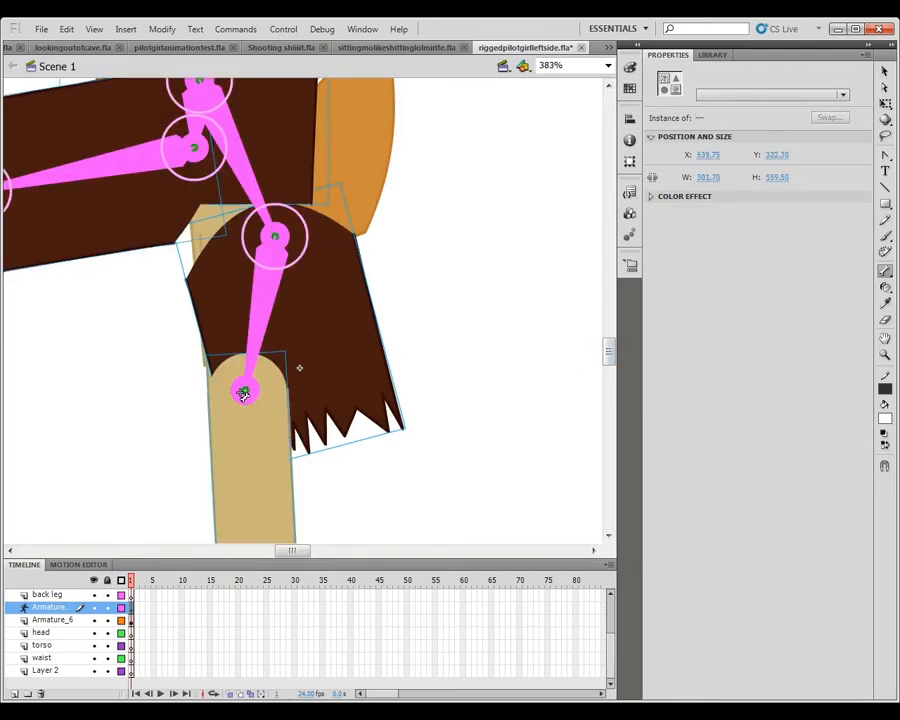
{"action": "left_click", "coordinate": [608, 537]}
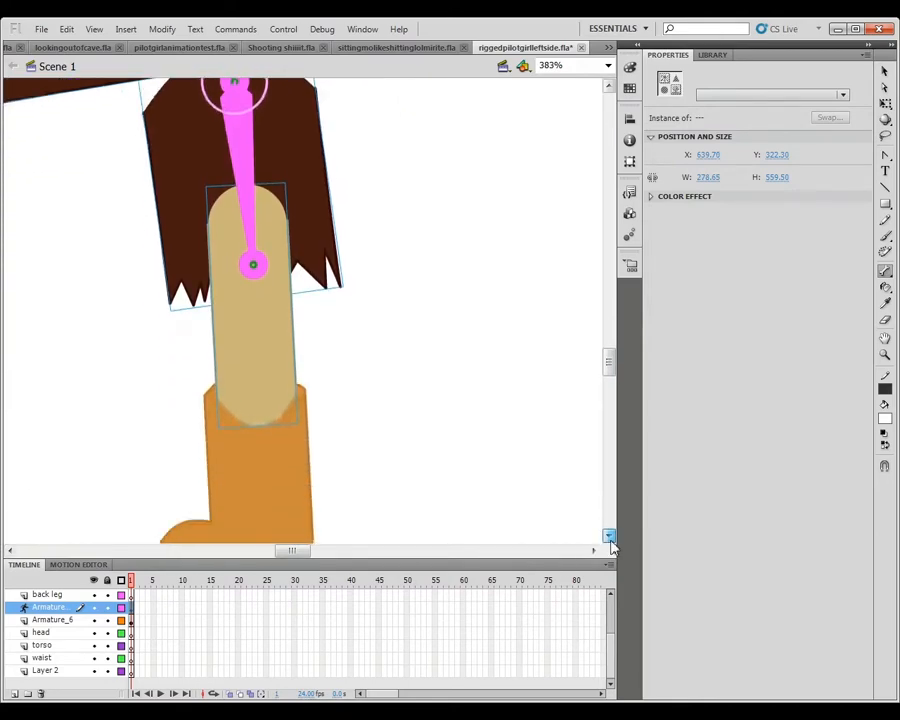
{"action": "left_click", "coordinate": [608, 537]}
{"action": "left_click_drag", "start_coordinate": [267, 116], "coordinate": [262, 340]}
Nudge the rear bottompants part up against the upper pants to about X 882, Y 778.
{"action": "key", "text": "z"}
{"action": "left_click", "coordinate": [284, 249], "text": "alt"}
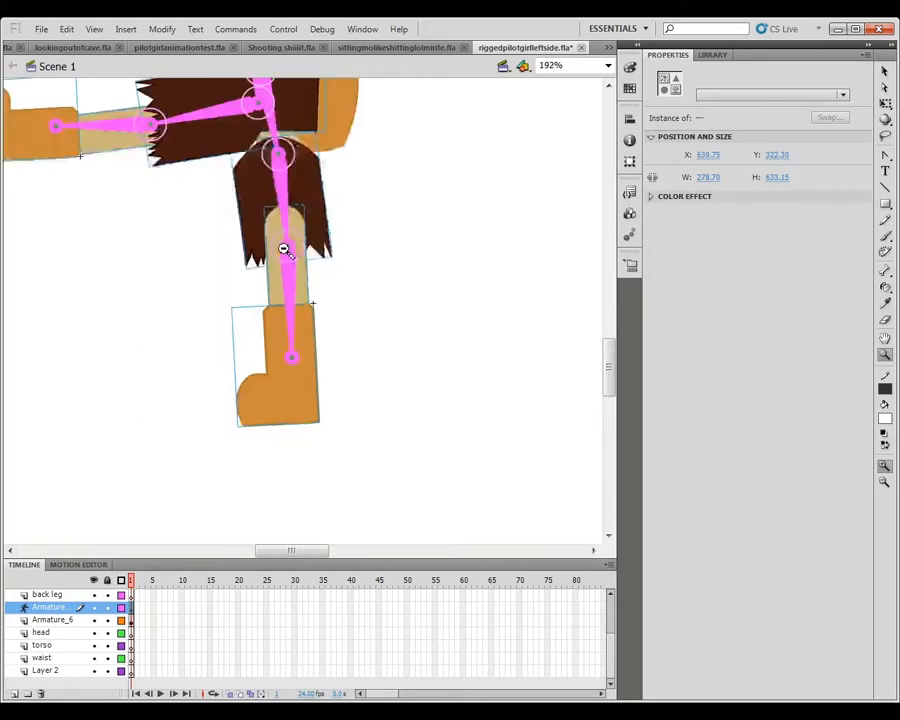
{"action": "left_click", "coordinate": [284, 249], "text": "alt"}
{"action": "left_click_drag", "start_coordinate": [200, 194], "coordinate": [348, 372]}
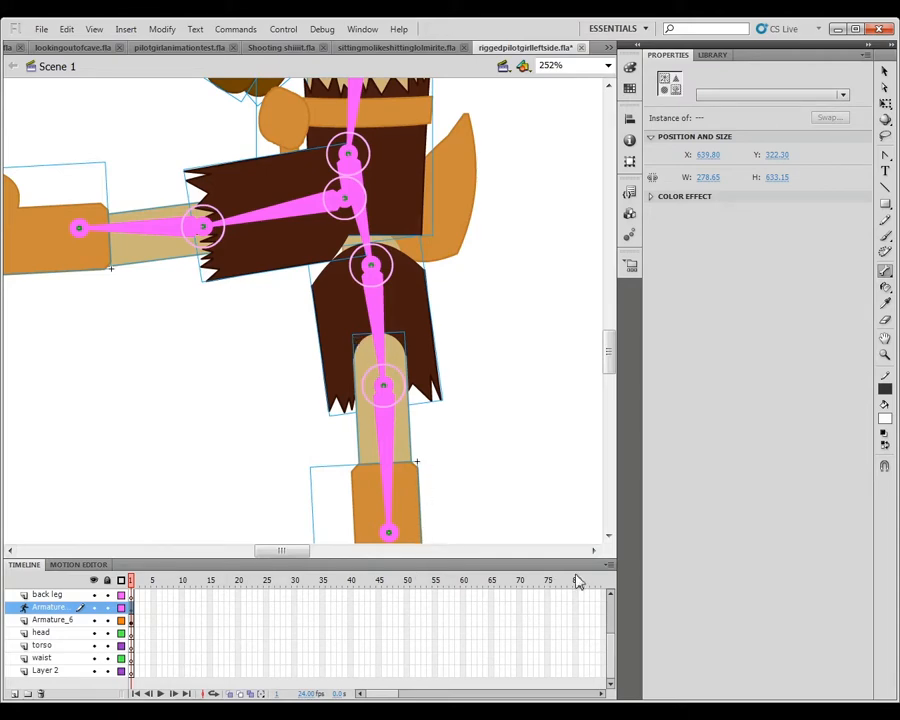
{"action": "left_click_drag", "start_coordinate": [165, 398], "coordinate": [358, 70]}
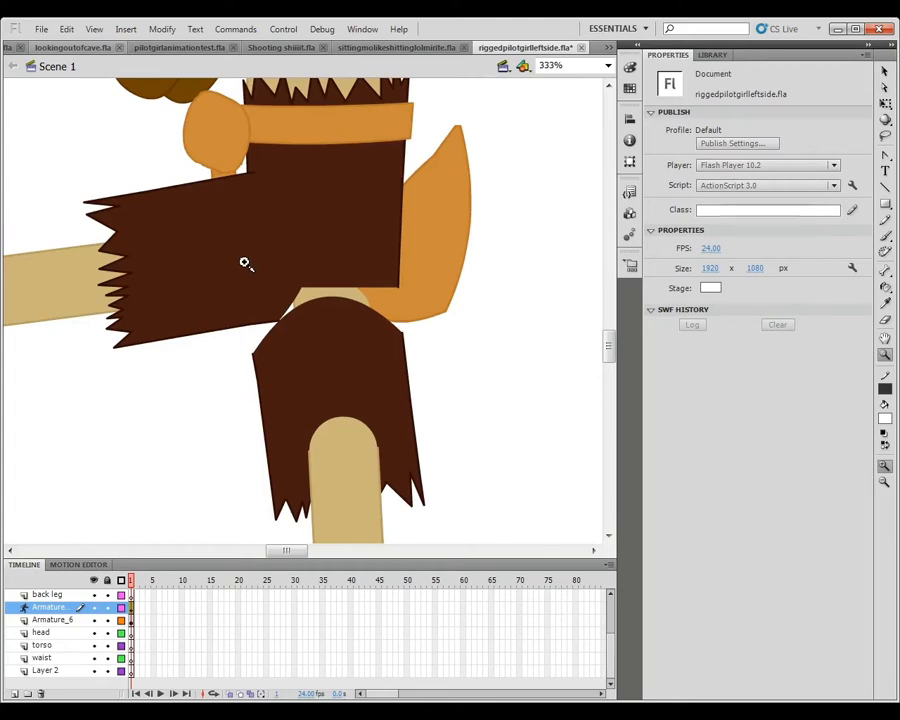
{"action": "key", "text": "m"}
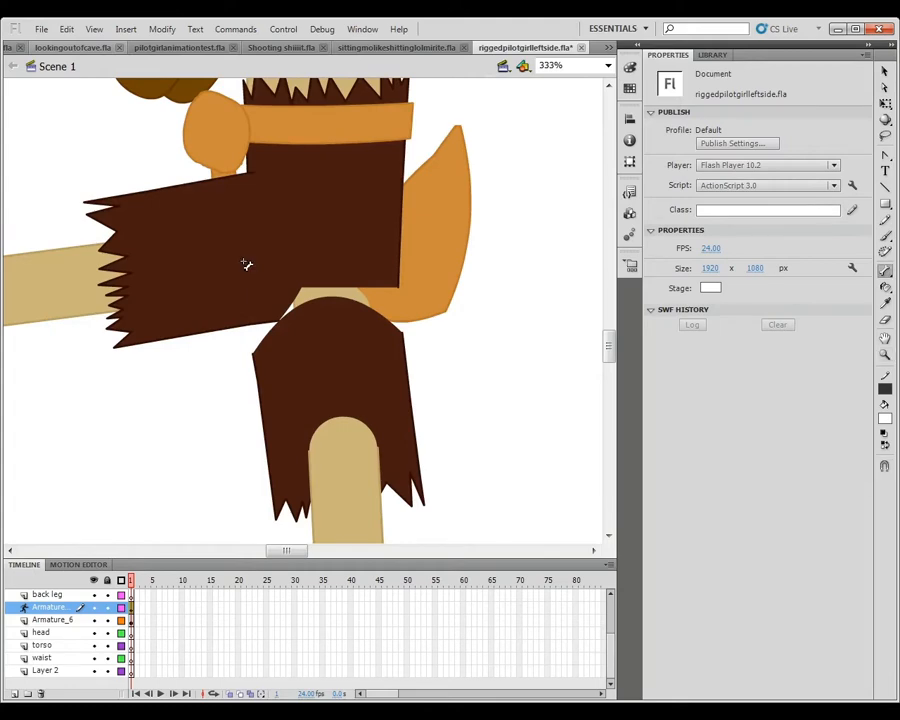
{"action": "left_click", "coordinate": [247, 264]}
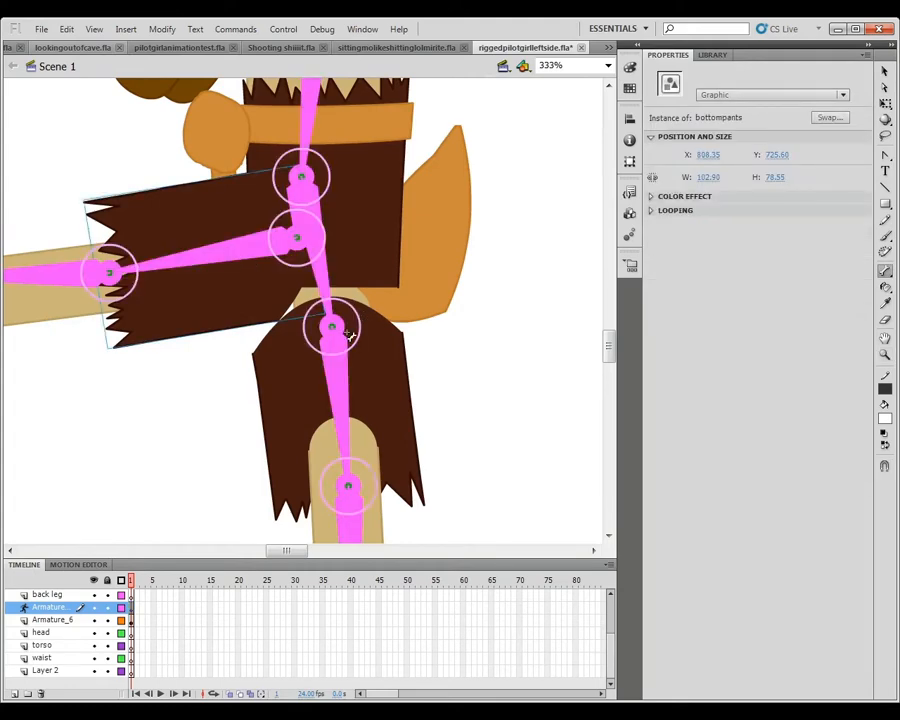
{"action": "left_click_drag", "start_coordinate": [336, 336], "coordinate": [253, 363]}
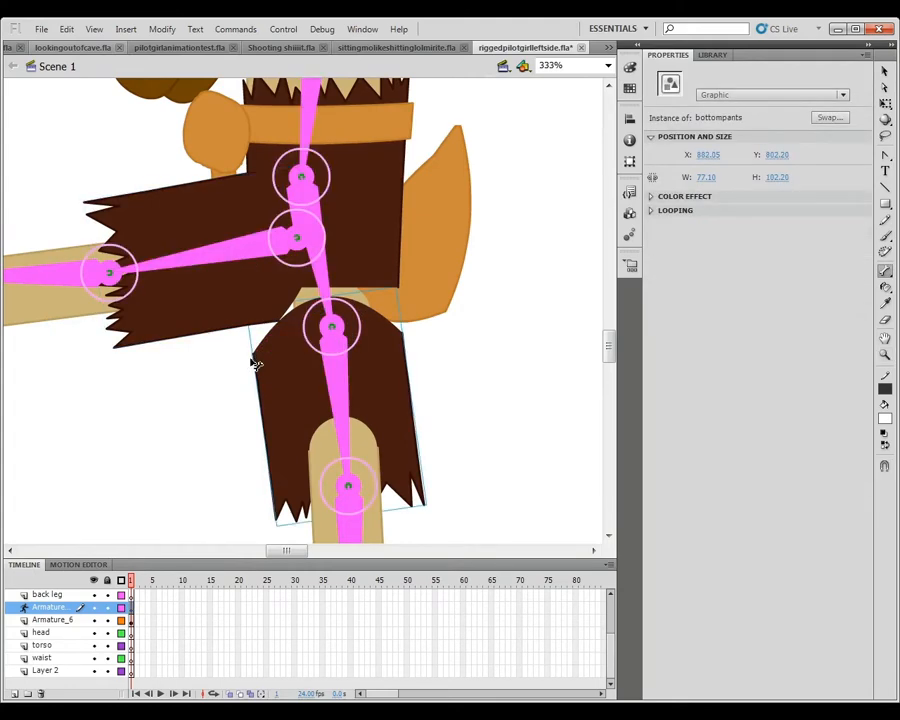
{"action": "key", "text": "v"}
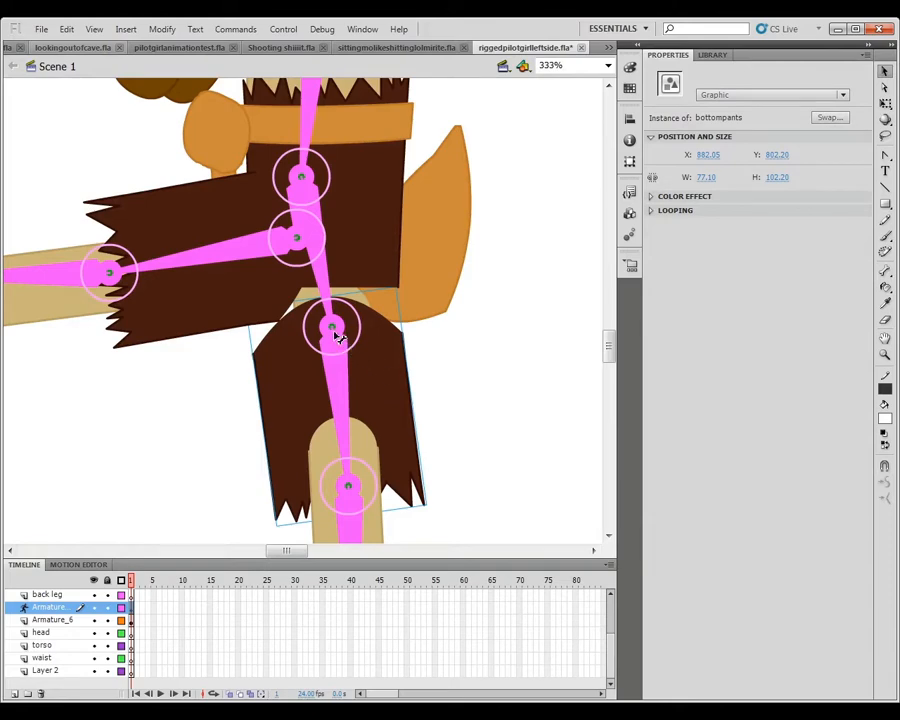
{"action": "key", "text": "Up"}
{"action": "key", "text": "Up"}
{"action": "key", "text": "Up"}
{"action": "key", "text": "Up"}
{"action": "key", "text": "Up"}
{"action": "key", "text": "Up"}
{"action": "key", "text": "Up"}
{"action": "key", "text": "Up"}
{"action": "key", "text": "Up"}
{"action": "key", "text": "Up"}
{"action": "key", "text": "Up"}
{"action": "key", "text": "Up"}
{"action": "key", "text": "Up"}
{"action": "key", "text": "Up"}
{"action": "key", "text": "Up"}
{"action": "key", "text": "Up"}
{"action": "key", "text": "Up"}
{"action": "key", "text": "Up"}
{"action": "key", "text": "Up"}
{"action": "key", "text": "Up"}
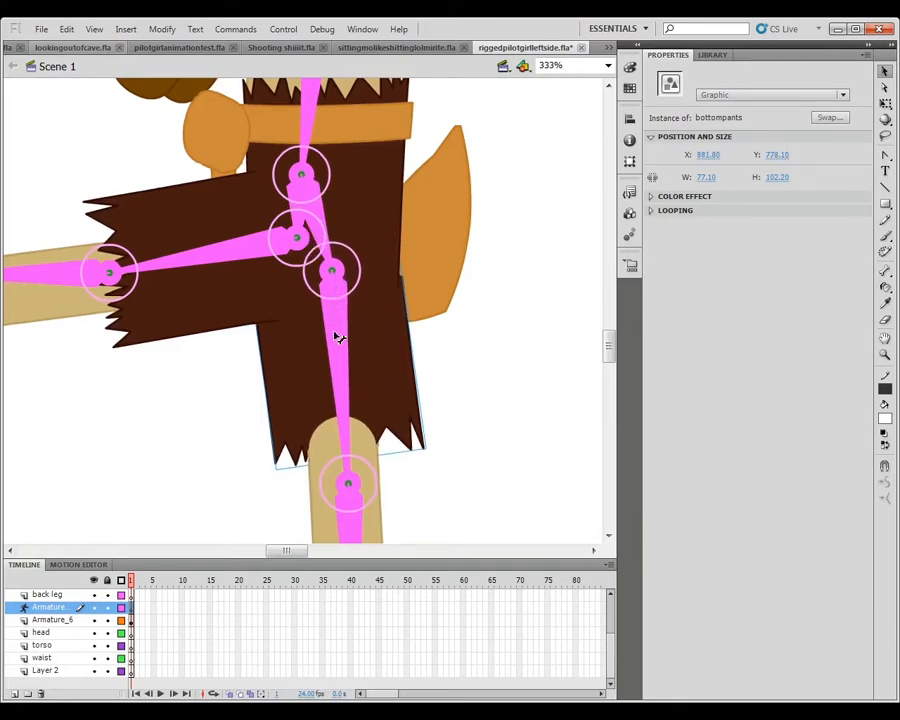
Nudge the rear lower leg and boot up together into the bottompants, to about X 843, Y 745.
{"action": "left_click_drag", "start_coordinate": [251, 480], "coordinate": [434, 689]}
{"action": "key", "text": "Up"}
{"action": "key", "text": "Up"}
{"action": "key", "text": "Up"}
{"action": "key", "text": "Up"}
{"action": "key", "text": "Up"}
{"action": "key", "text": "Up"}
{"action": "key", "text": "Up"}
{"action": "key", "text": "Up"}
{"action": "key", "text": "Up"}
{"action": "key", "text": "Up"}
{"action": "key", "text": "Up"}
{"action": "key", "text": "Up"}
{"action": "key", "text": "Up"}
{"action": "key", "text": "Up"}
{"action": "key", "text": "Up"}
{"action": "key", "text": "Up"}
{"action": "key", "text": "Up"}
{"action": "key", "text": "Up"}
{"action": "key", "text": "Up"}
{"action": "key", "text": "Up"}
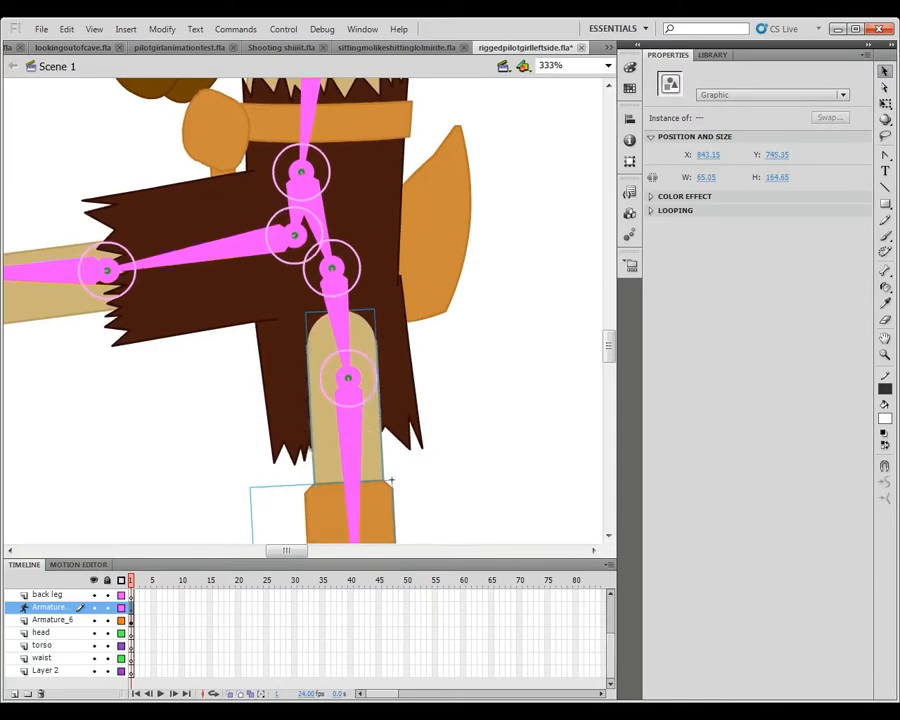
Move the hanging sweatshirt part left against the back of the pants, to about X 869, Y 661.
{"action": "key", "text": "x"}
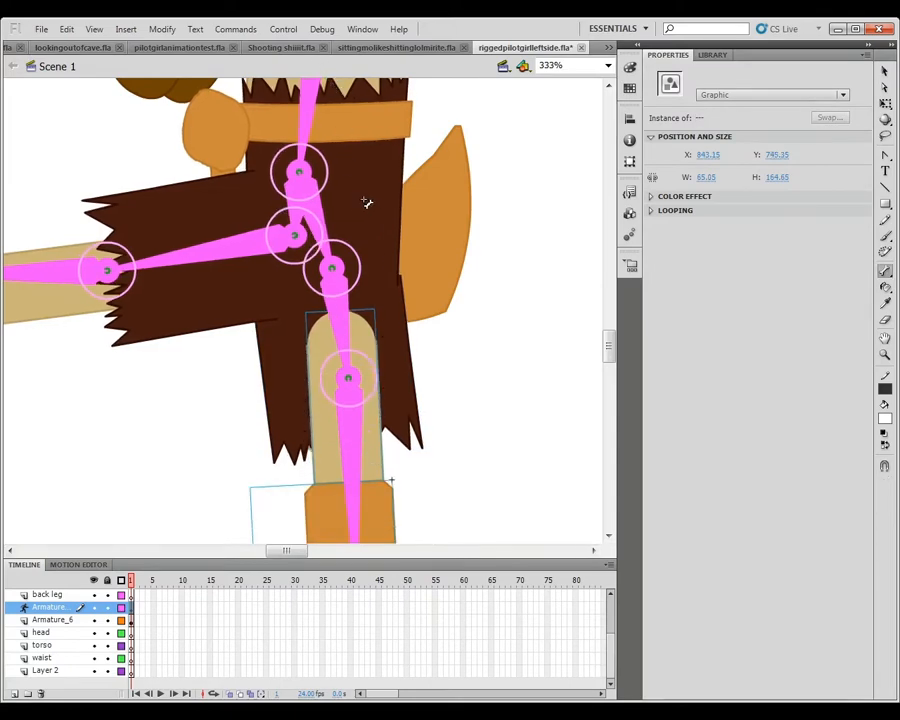
{"action": "key", "text": "v"}
{"action": "left_click_drag", "start_coordinate": [464, 170], "coordinate": [412, 153]}
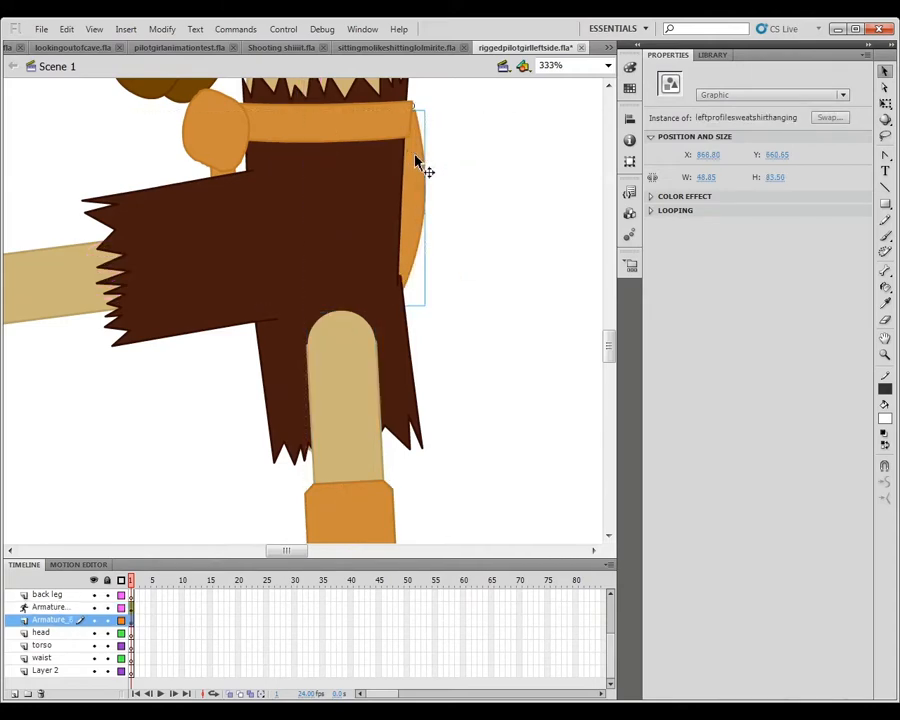
Draw a bone from the hip joint of the upper pants to the top of the hanging sweatshirt part.
{"action": "left_click", "coordinate": [362, 130]}
{"action": "key", "text": "x"}
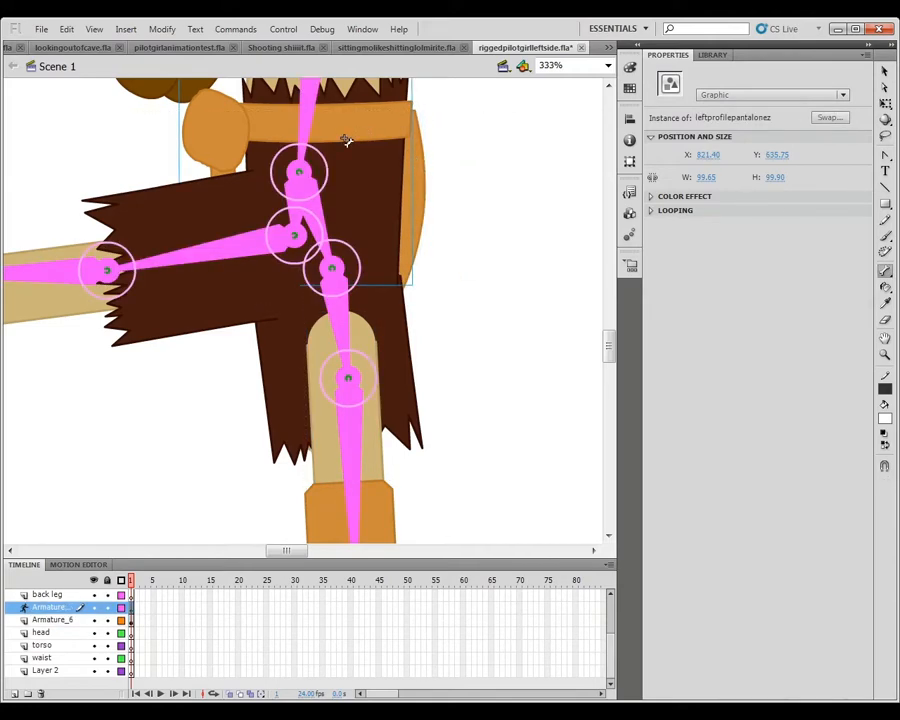
{"action": "left_click_drag", "start_coordinate": [303, 175], "coordinate": [410, 138]}
{"action": "key", "text": "v"}
{"action": "left_click_drag", "start_coordinate": [366, 267], "coordinate": [387, 257]}
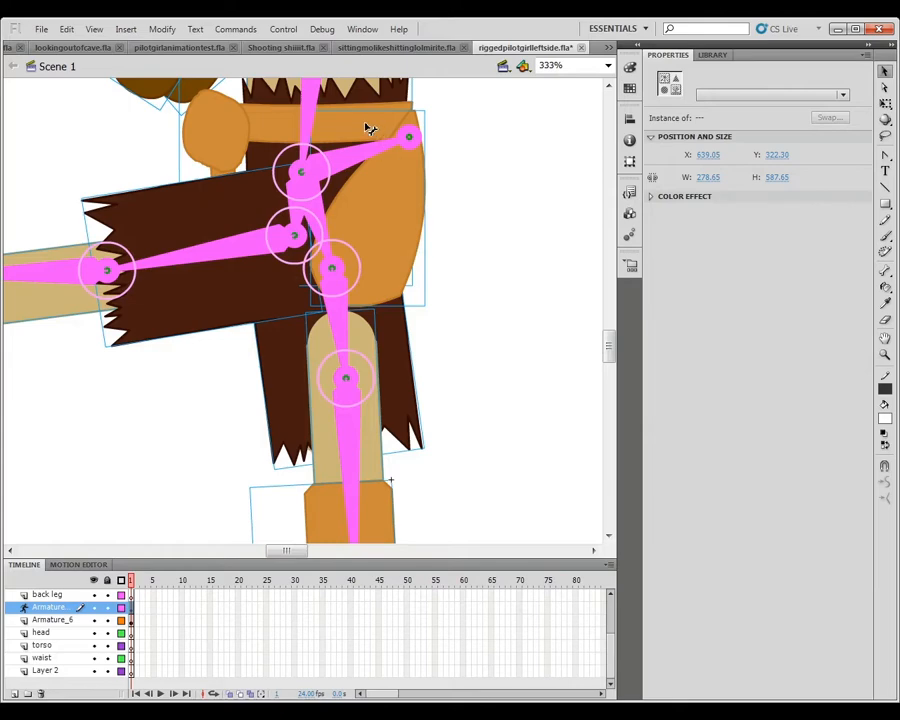
Bring the upper pants to the front and send the hanging sweatshirt, rear lower leg and boot to the back.
{"action": "left_click", "coordinate": [494, 98]}
{"action": "left_click", "coordinate": [370, 112]}
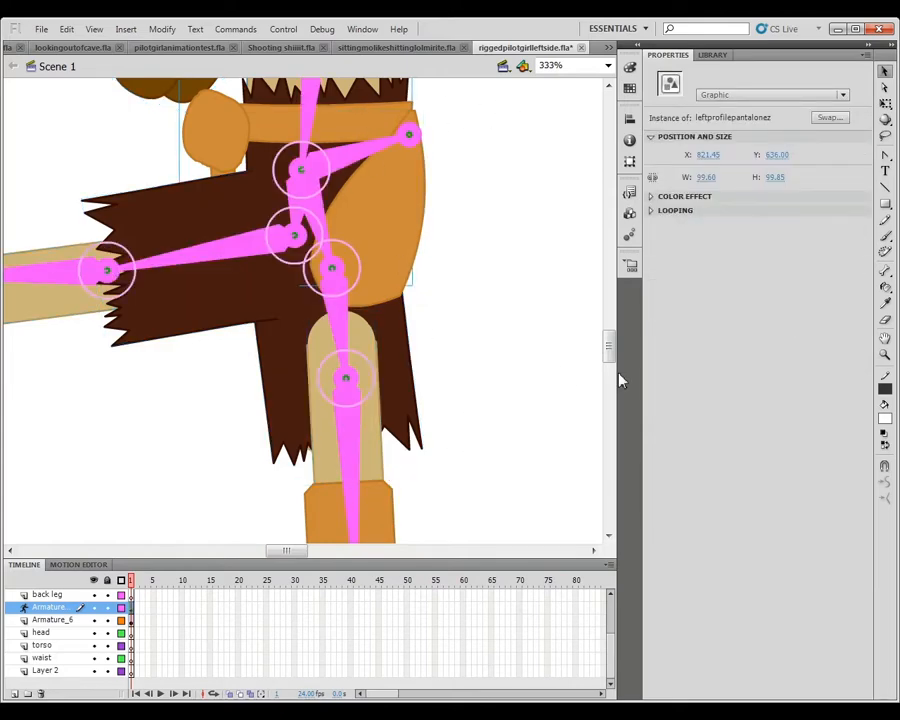
{"action": "key", "text": "ctrl+shift+Up"}
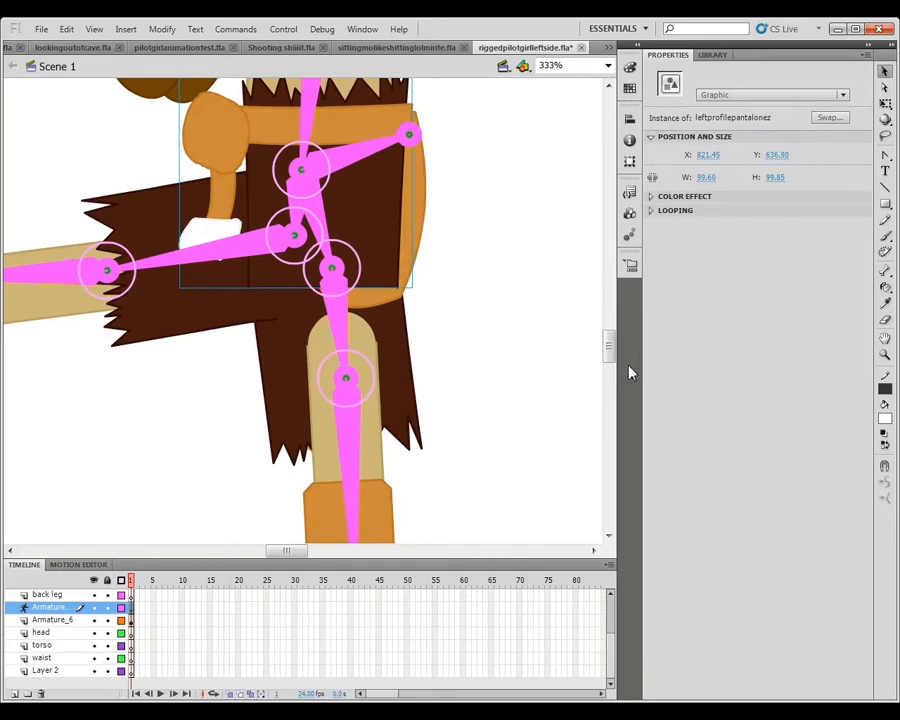
{"action": "left_click", "coordinate": [411, 234]}
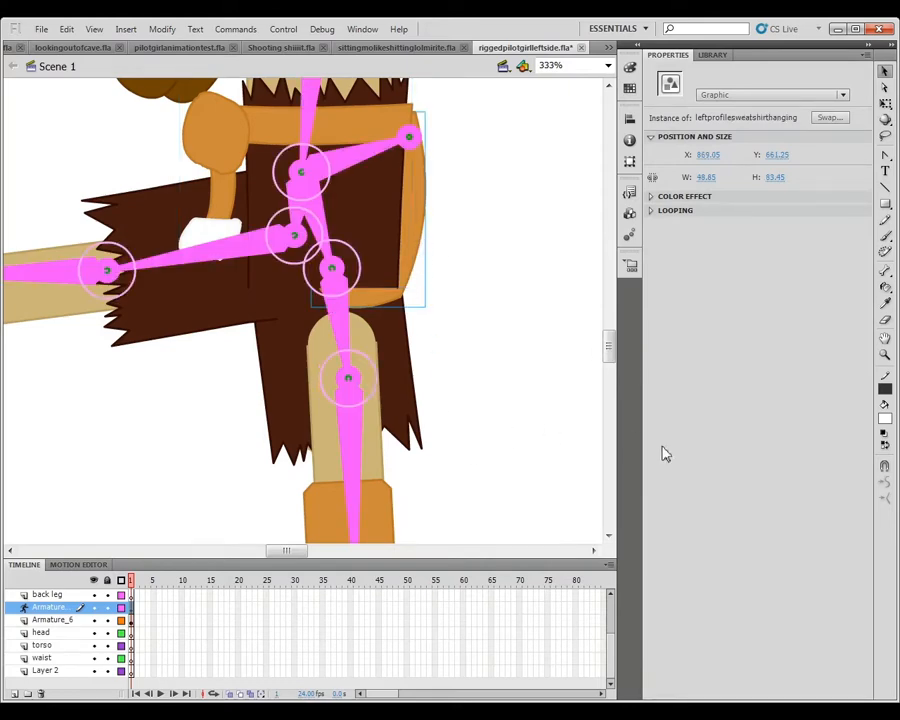
{"action": "key", "text": "ctrl+shift+Down"}
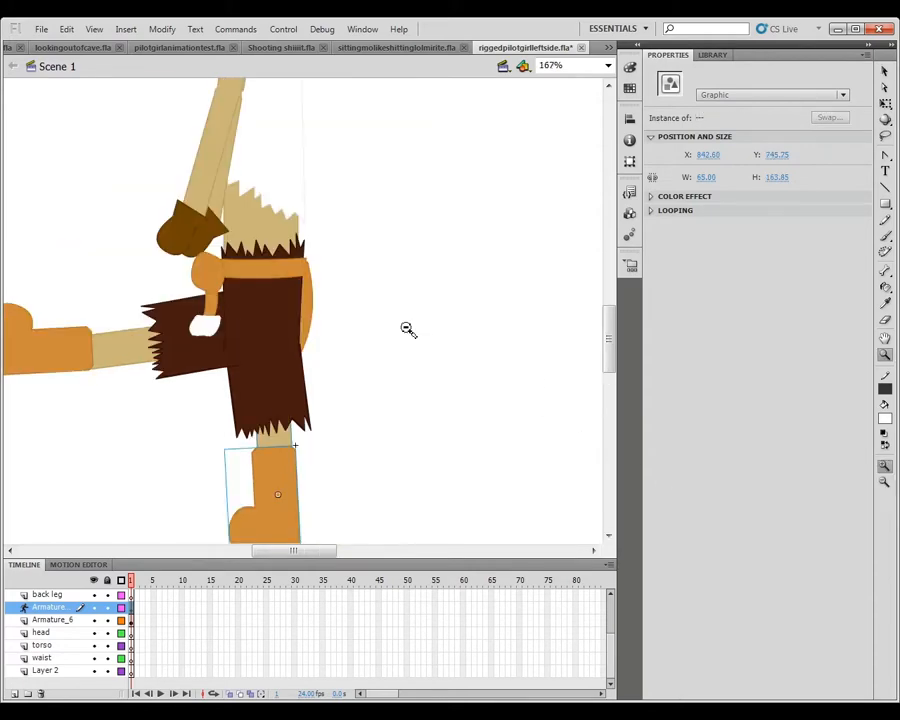
{"action": "left_click_drag", "start_coordinate": [394, 338], "coordinate": [153, 84]}
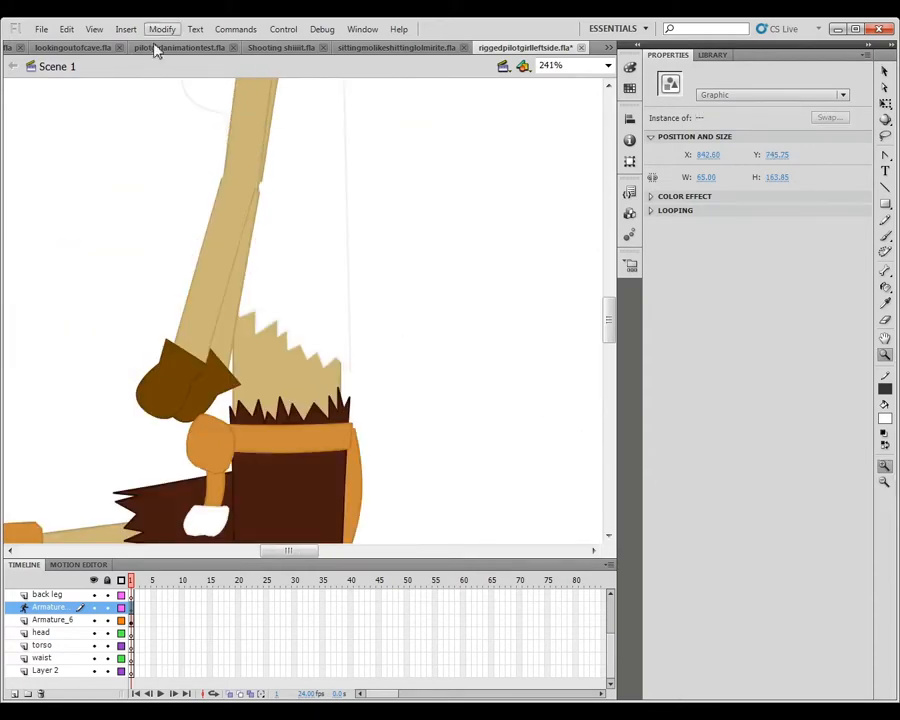
Swing the arm by its glove to test the rig, and undo the pose.
{"action": "left_click", "coordinate": [283, 333], "text": "alt"}
{"action": "left_click_drag", "start_coordinate": [256, 390], "coordinate": [310, 20]}
{"action": "key", "text": "b"}
{"action": "key", "text": "v"}
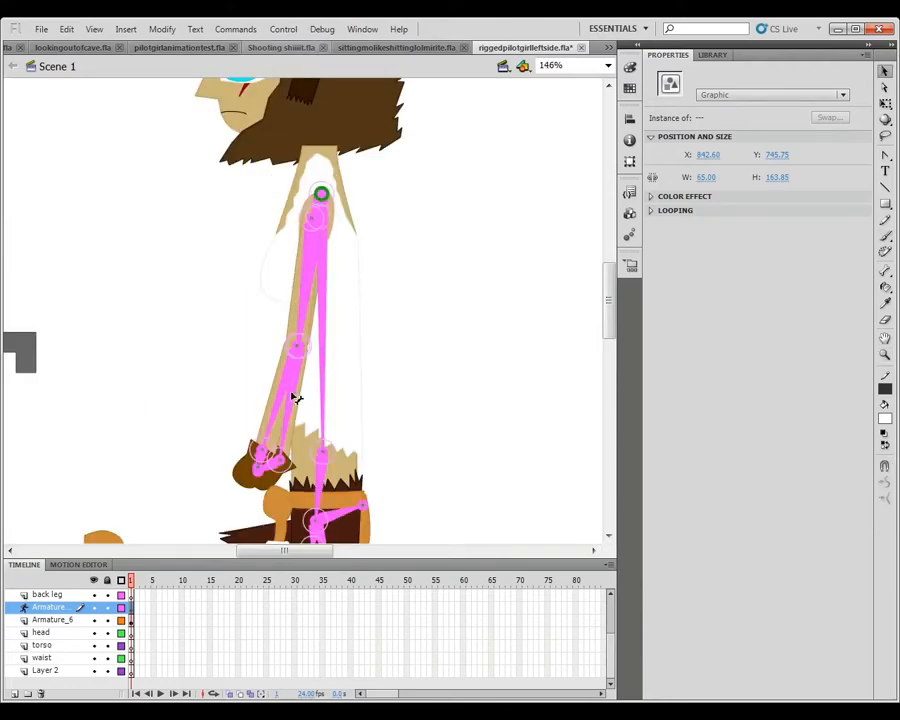
{"action": "left_click_drag", "start_coordinate": [250, 490], "coordinate": [417, 398]}
{"action": "key", "text": "ctrl+z"}
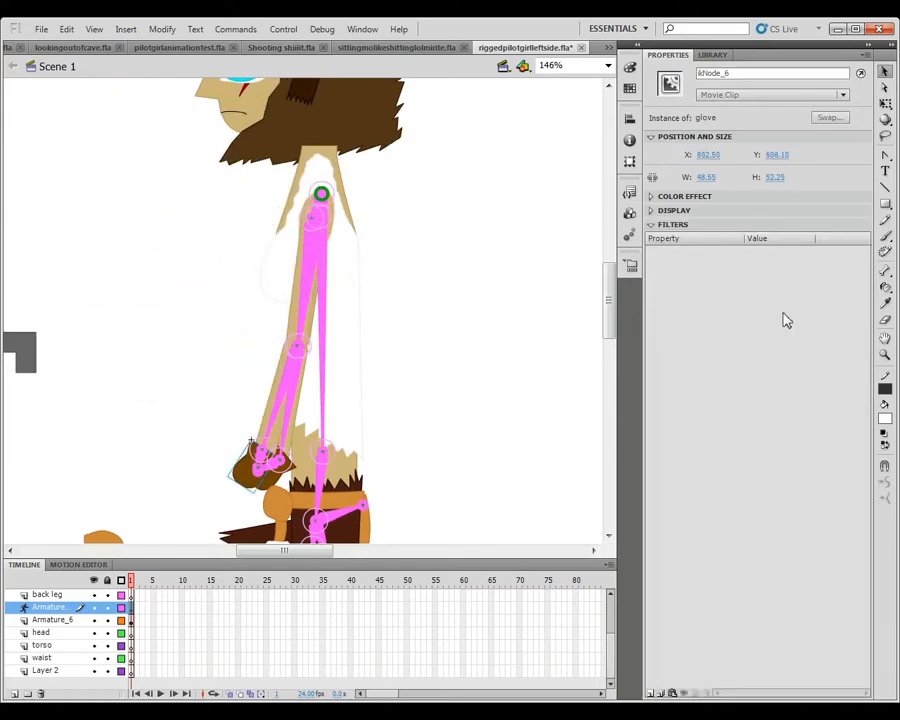
Draw a bone from the torso's upper joint to the face, and another from the face joint to the hair.
{"action": "left_click_drag", "start_coordinate": [617, 320], "coordinate": [612, 281]}
{"action": "left_click", "coordinate": [315, 357]}
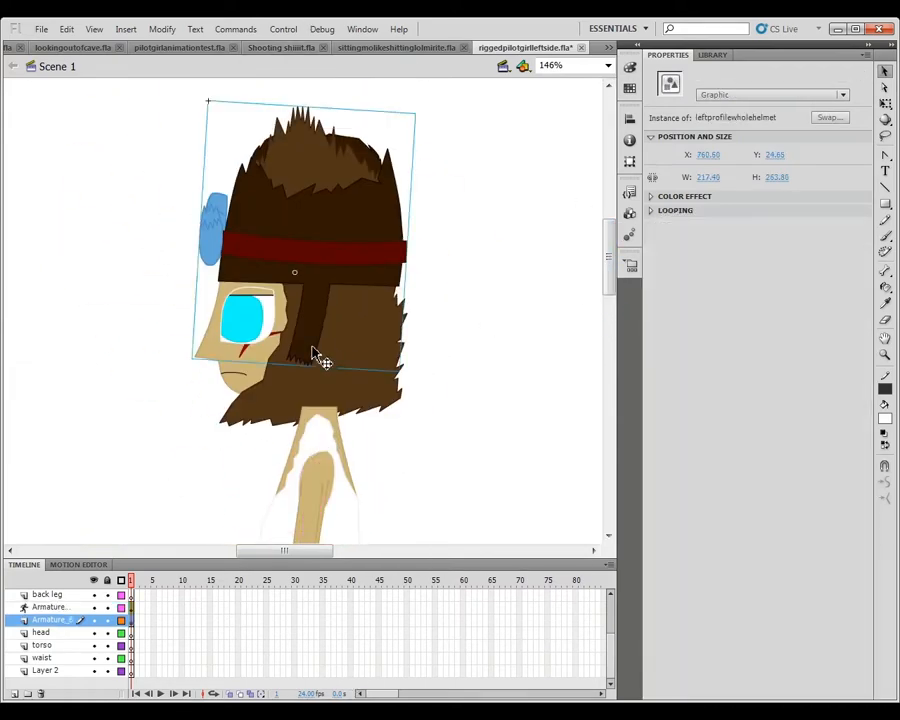
{"action": "left_click", "coordinate": [249, 436]}
{"action": "left_click", "coordinate": [294, 456]}
{"action": "key", "text": "m"}
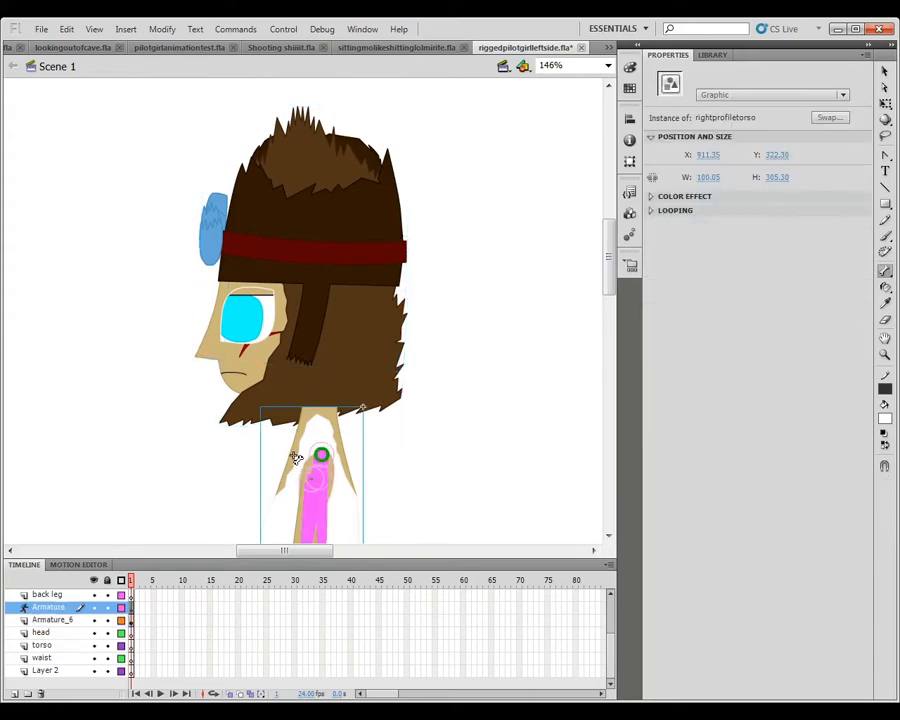
{"action": "left_click_drag", "start_coordinate": [320, 455], "coordinate": [314, 356]}
{"action": "left_click_drag", "start_coordinate": [320, 455], "coordinate": [352, 327]}
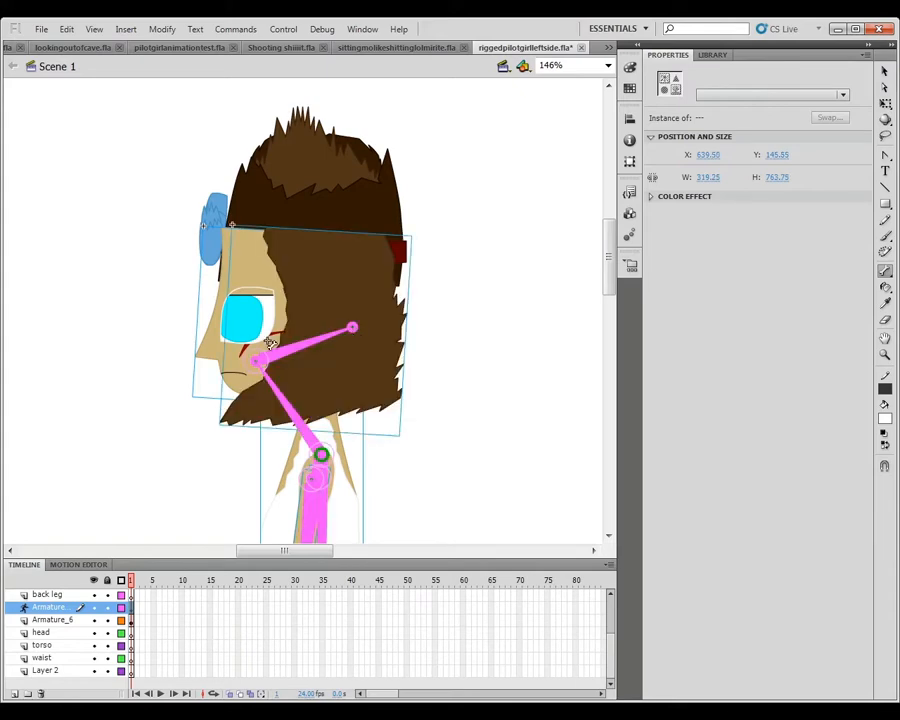
Link the face joint to the whites of the eye with a bone, and branch from there to the iris and helmet.
{"action": "left_click_drag", "start_coordinate": [257, 365], "coordinate": [280, 315]}
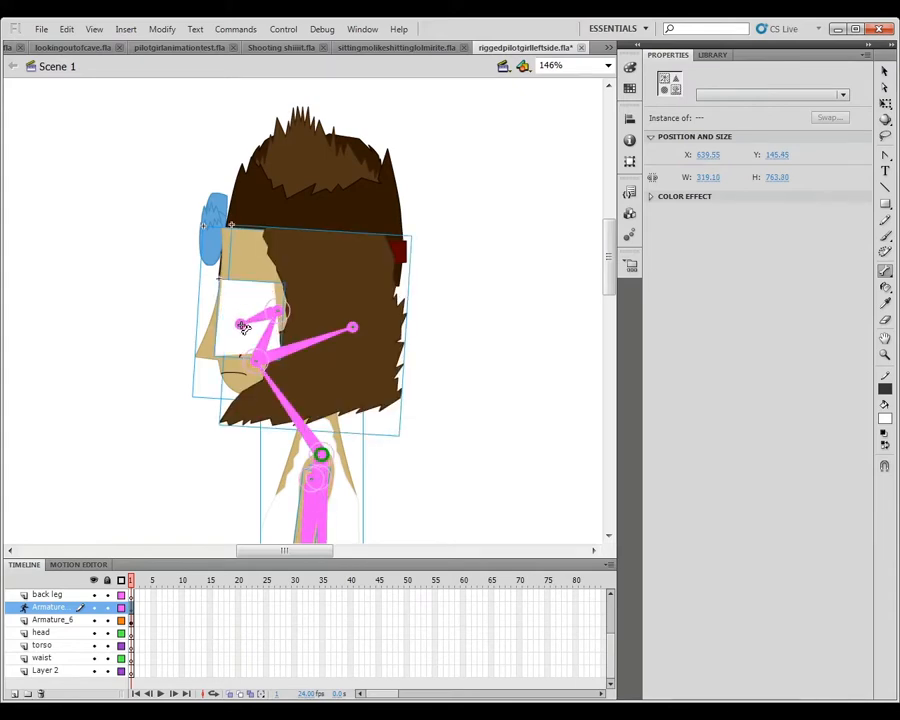
{"action": "left_click_drag", "start_coordinate": [280, 315], "coordinate": [243, 326]}
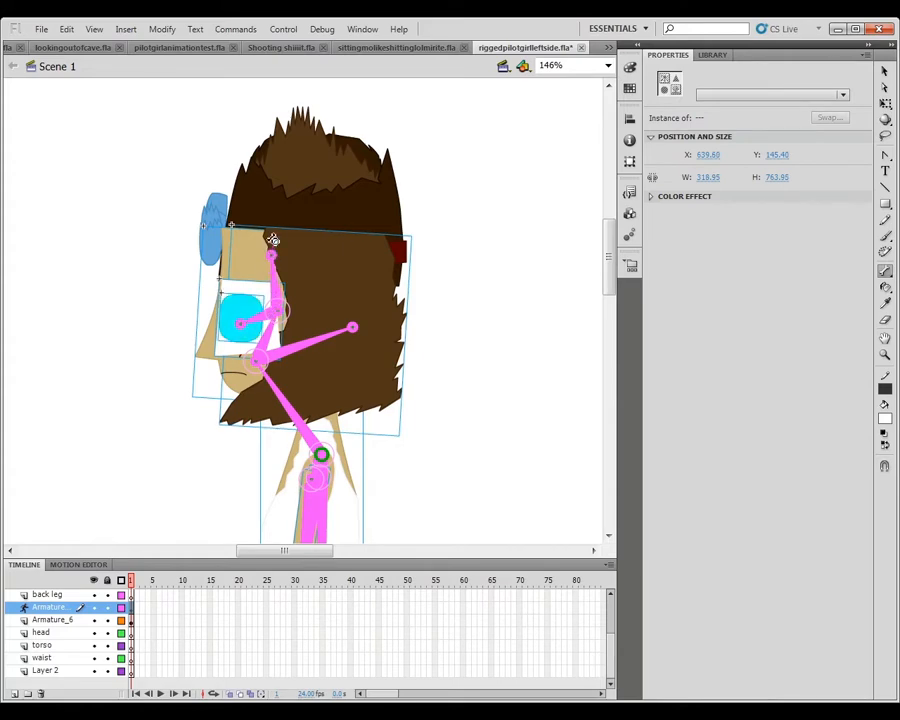
{"action": "left_click_drag", "start_coordinate": [277, 318], "coordinate": [322, 221]}
{"action": "key", "text": "v"}
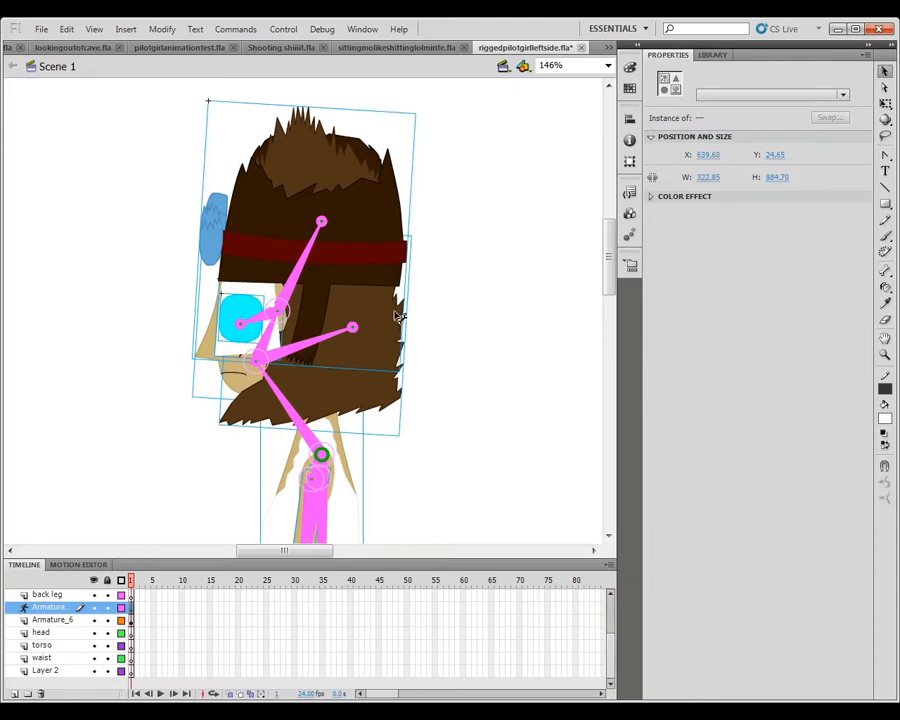
Check the new head bones and the stacking of the whites of the eye, hair, face and torso by selecting them.
{"action": "left_click", "coordinate": [160, 348]}
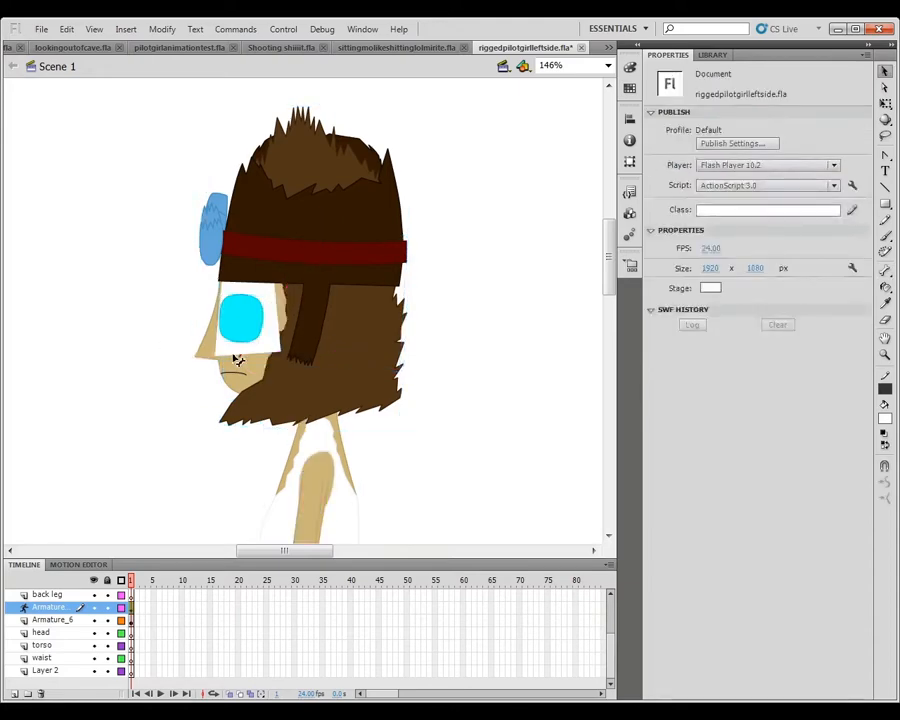
{"action": "left_click", "coordinate": [236, 352]}
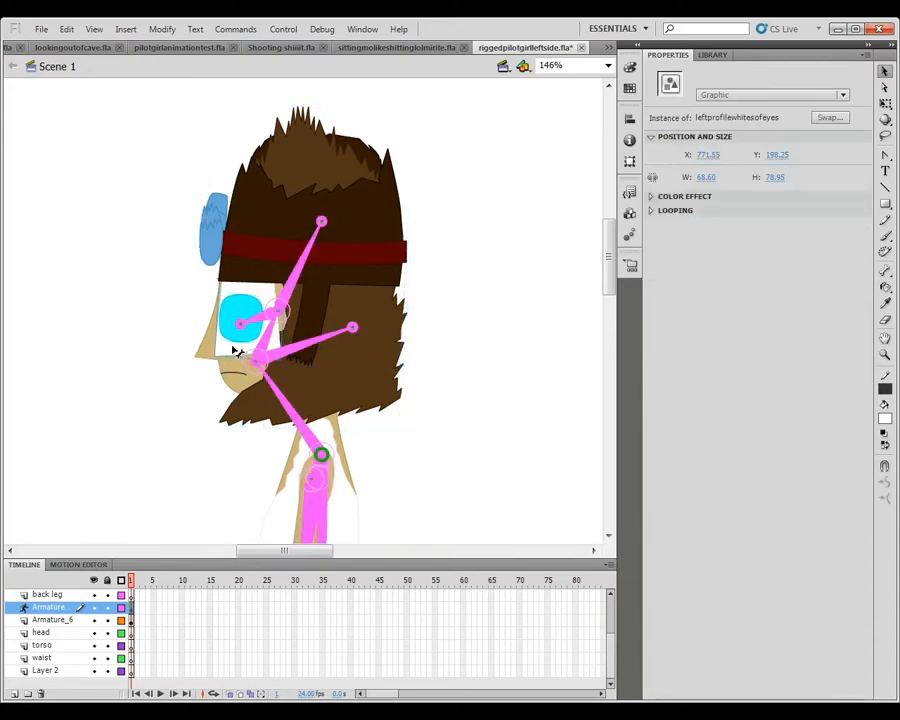
{"action": "left_click", "coordinate": [86, 452]}
{"action": "left_click", "coordinate": [279, 402]}
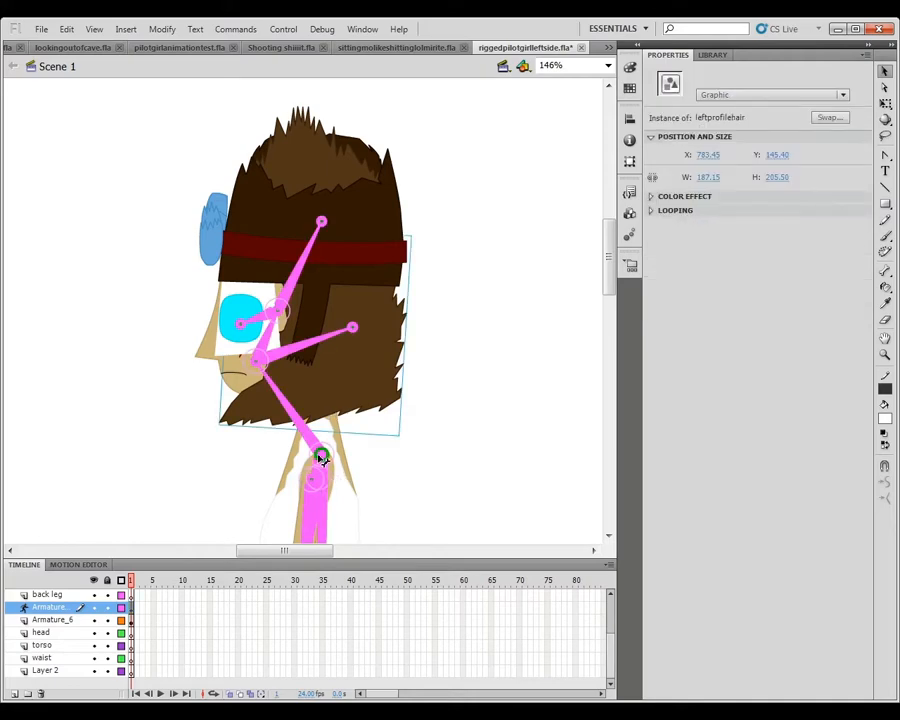
{"action": "left_click", "coordinate": [321, 458]}
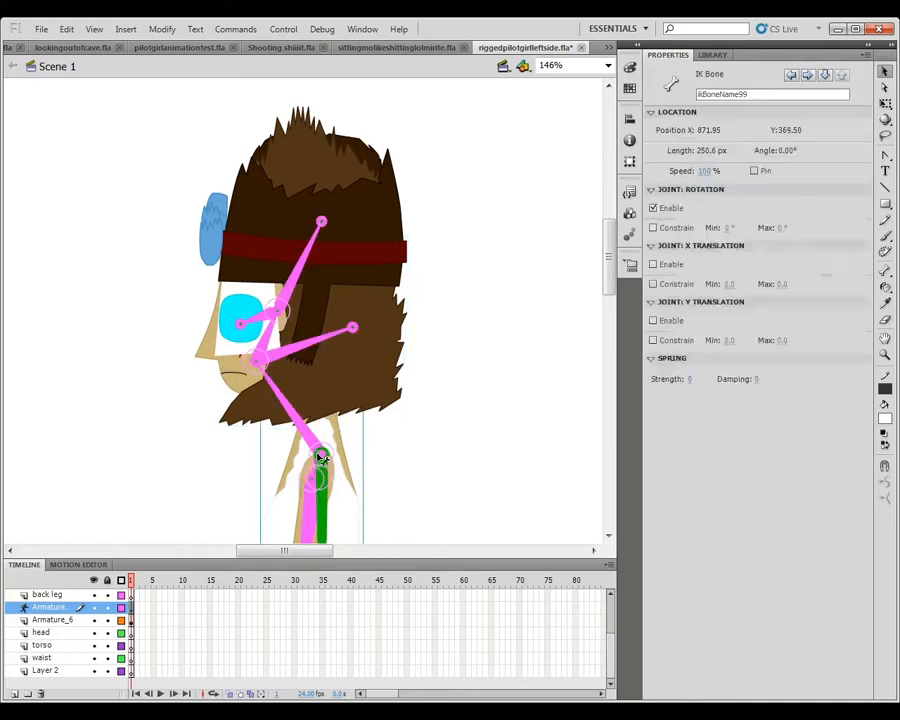
{"action": "left_click", "coordinate": [258, 368]}
{"action": "left_click", "coordinate": [241, 368]}
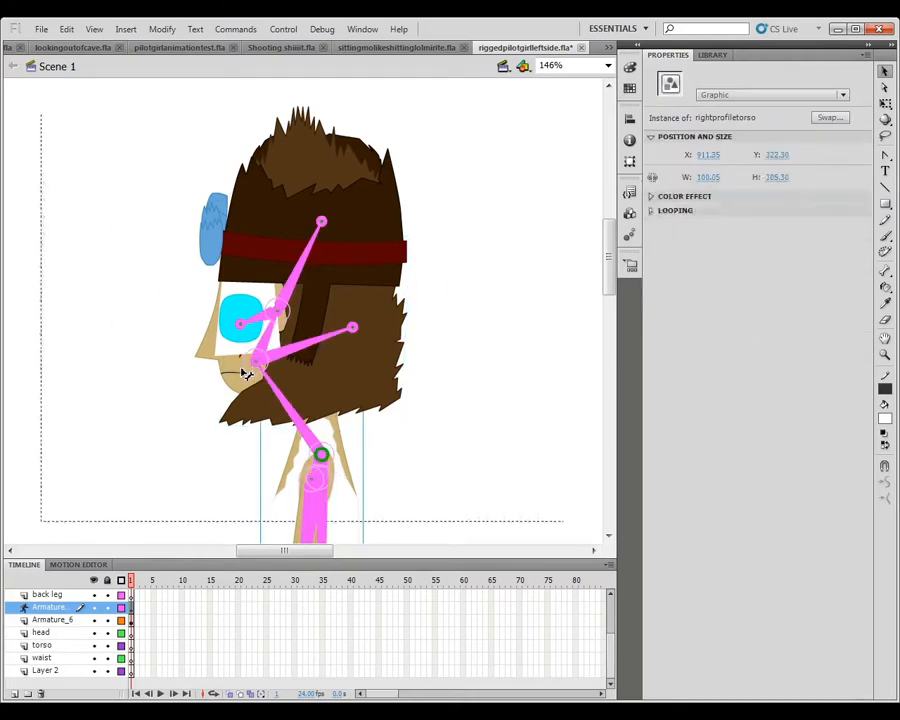
{"action": "double_click", "coordinate": [241, 368]}
{"action": "double_click", "coordinate": [211, 396]}
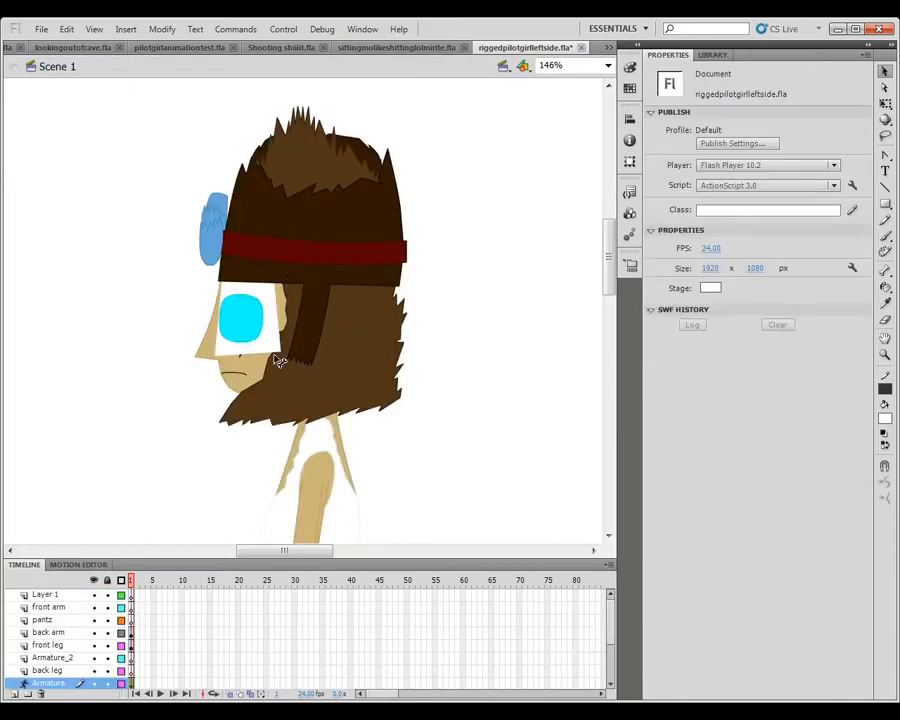
{"action": "left_click", "coordinate": [256, 381]}
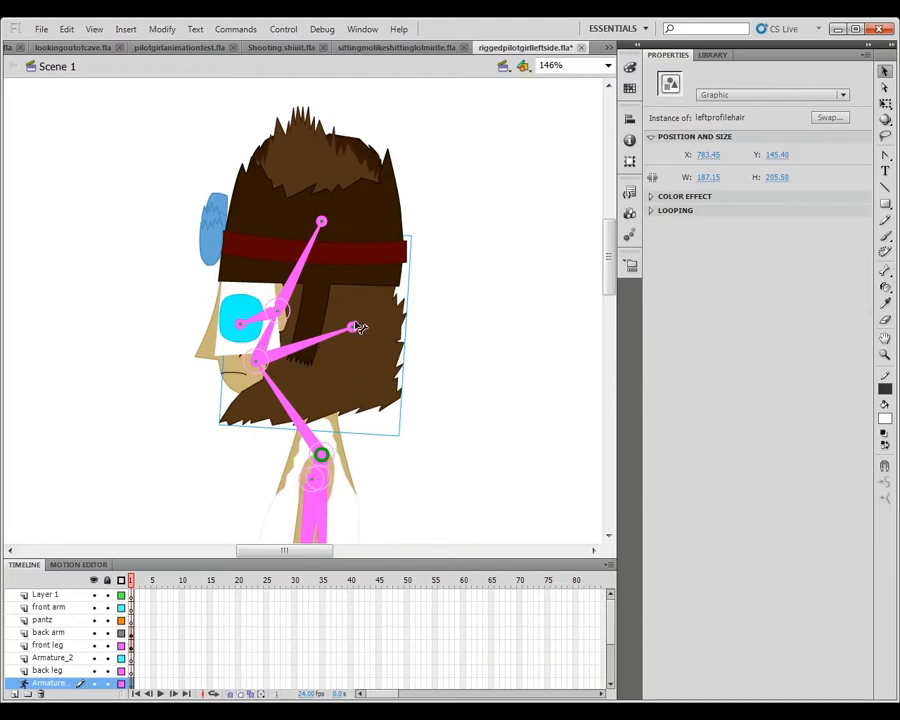
{"action": "left_click", "coordinate": [256, 362]}
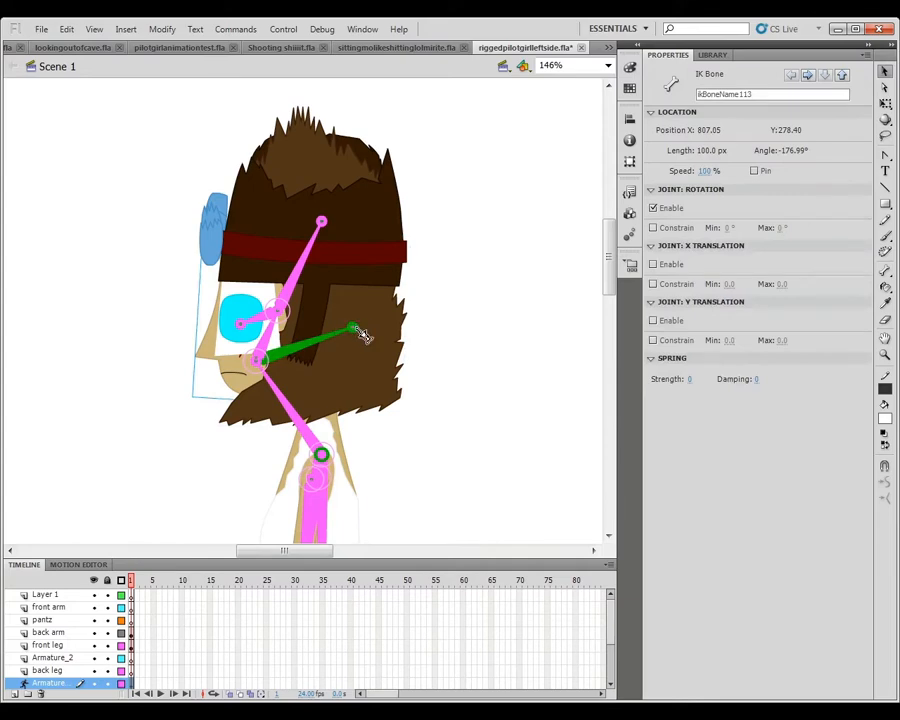
Test-move the hair, the iris and the whites of the eye on their bones, and undo each change.
{"action": "left_click_drag", "start_coordinate": [363, 337], "coordinate": [406, 310]}
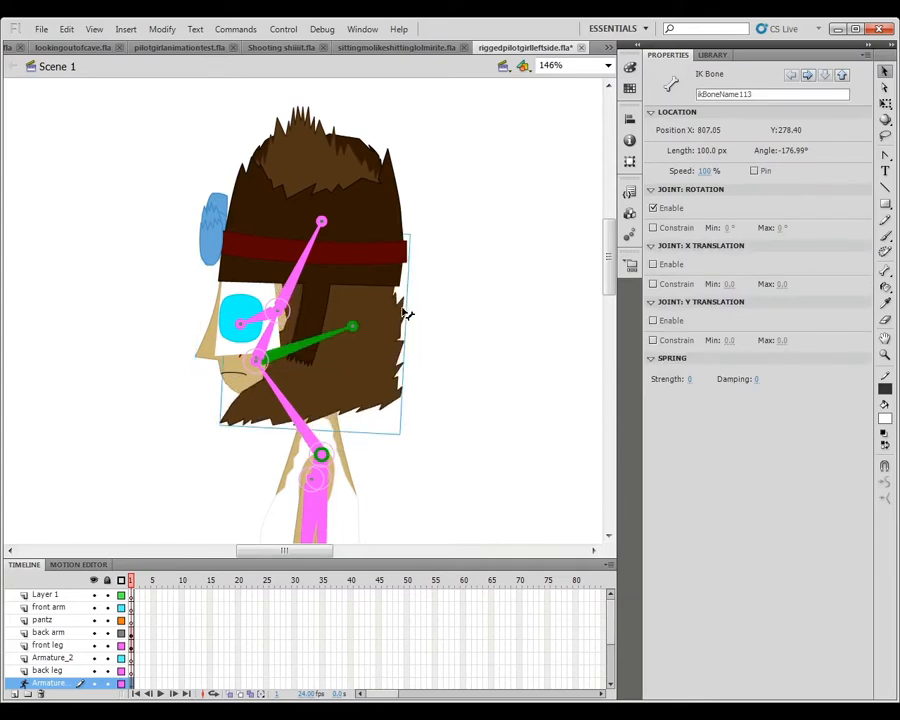
{"action": "left_click", "coordinate": [395, 318]}
{"action": "left_click_drag", "start_coordinate": [332, 350], "coordinate": [335, 351]}
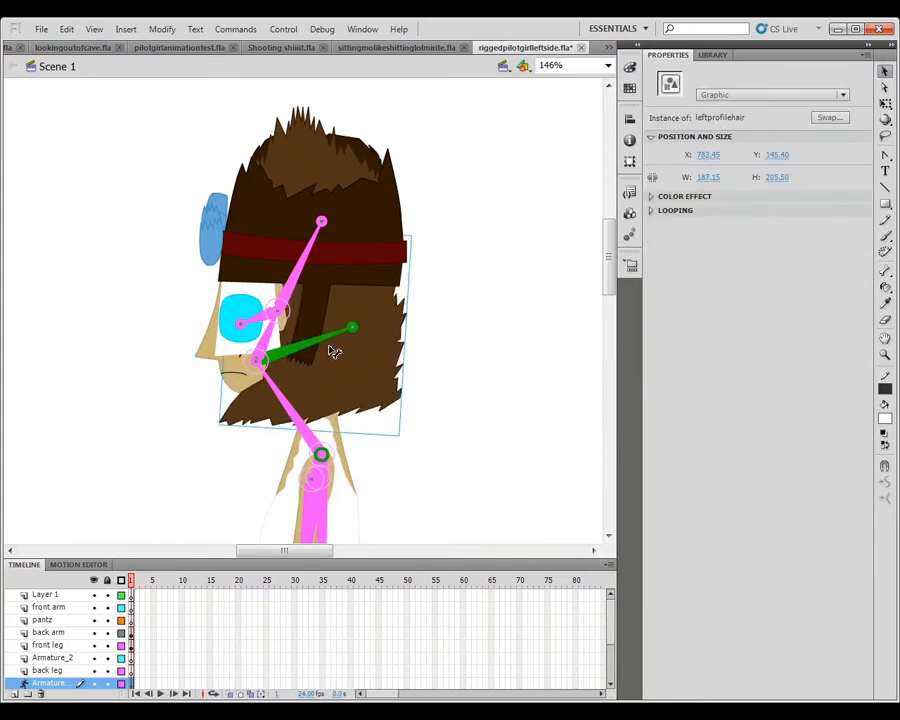
{"action": "left_click_drag", "start_coordinate": [235, 314], "coordinate": [198, 334]}
{"action": "key", "text": "ctrl+z"}
{"action": "left_click_drag", "start_coordinate": [273, 293], "coordinate": [240, 264]}
{"action": "key", "text": "ctrl+z"}
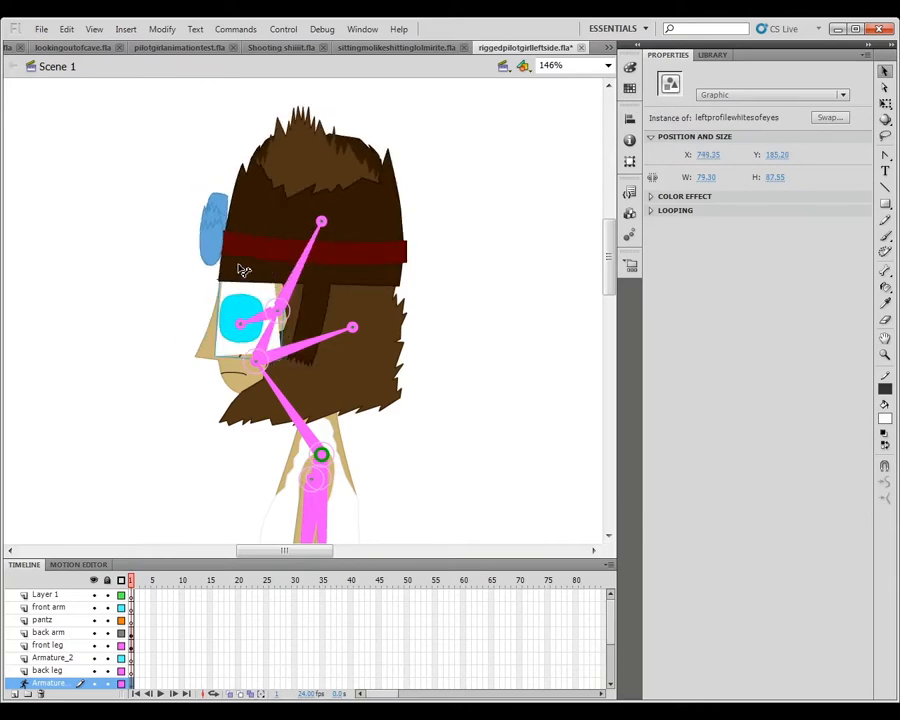
Send the whites of the eye behind the face, keeping the iris in front.
{"action": "left_click", "coordinate": [212, 335]}
{"action": "left_click", "coordinate": [155, 318]}
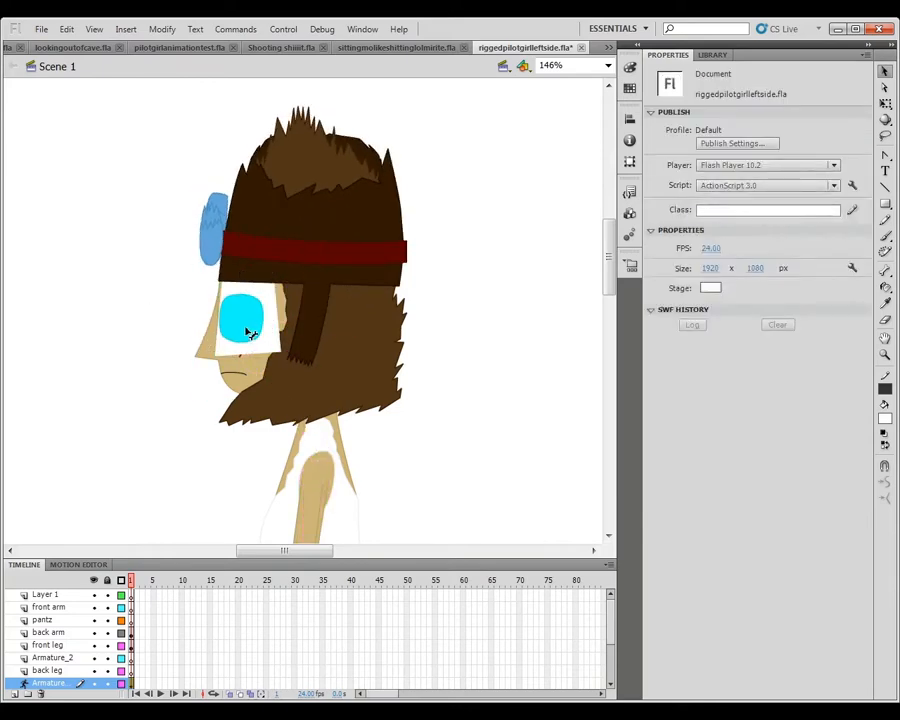
{"action": "left_click", "coordinate": [272, 345]}
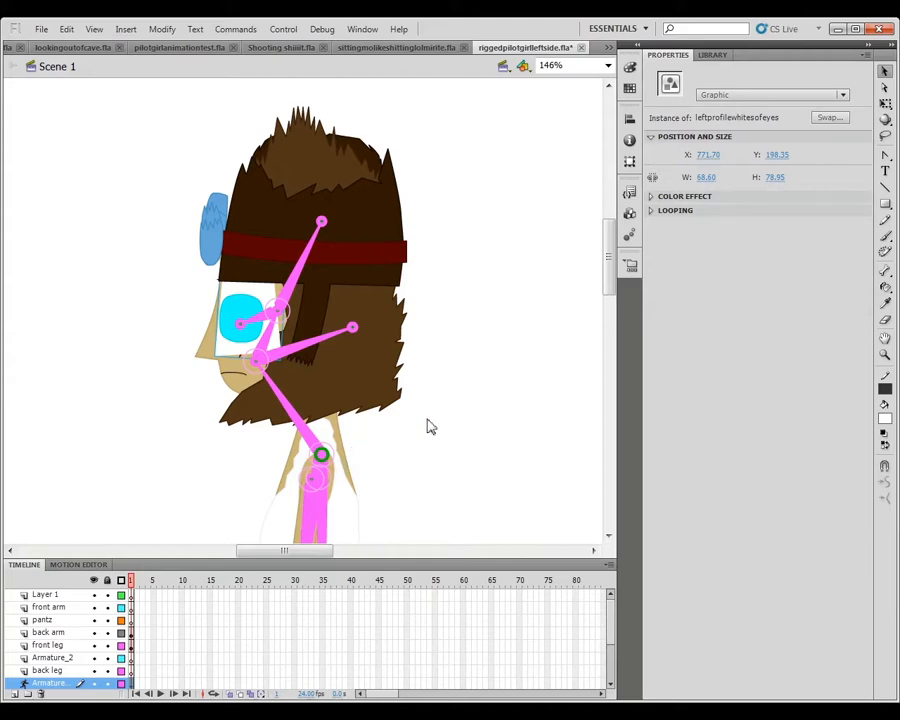
{"action": "left_click", "coordinate": [348, 362]}
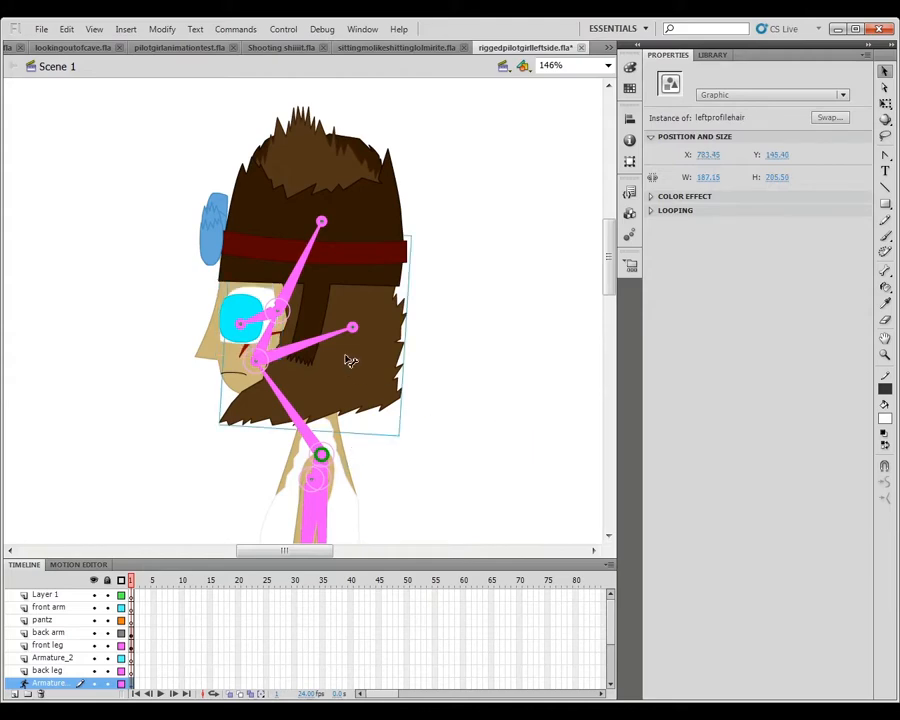
{"action": "left_click", "coordinate": [434, 378]}
Examine the iris, the whites of the eye and the surrounding face and hair edges up close.
{"action": "key", "text": "z"}
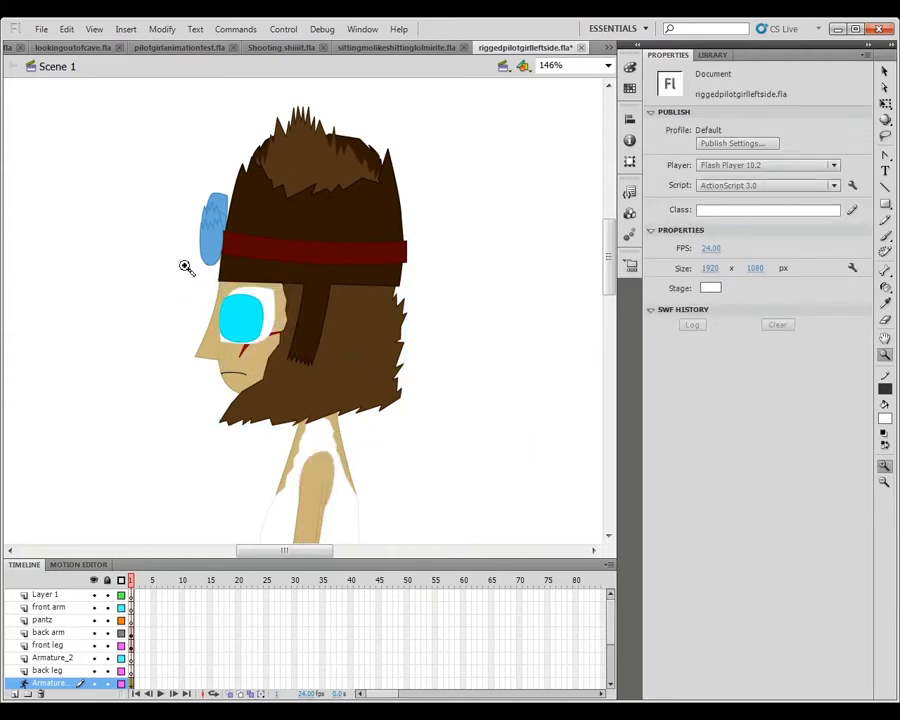
{"action": "left_click_drag", "start_coordinate": [313, 341], "coordinate": [183, 235]}
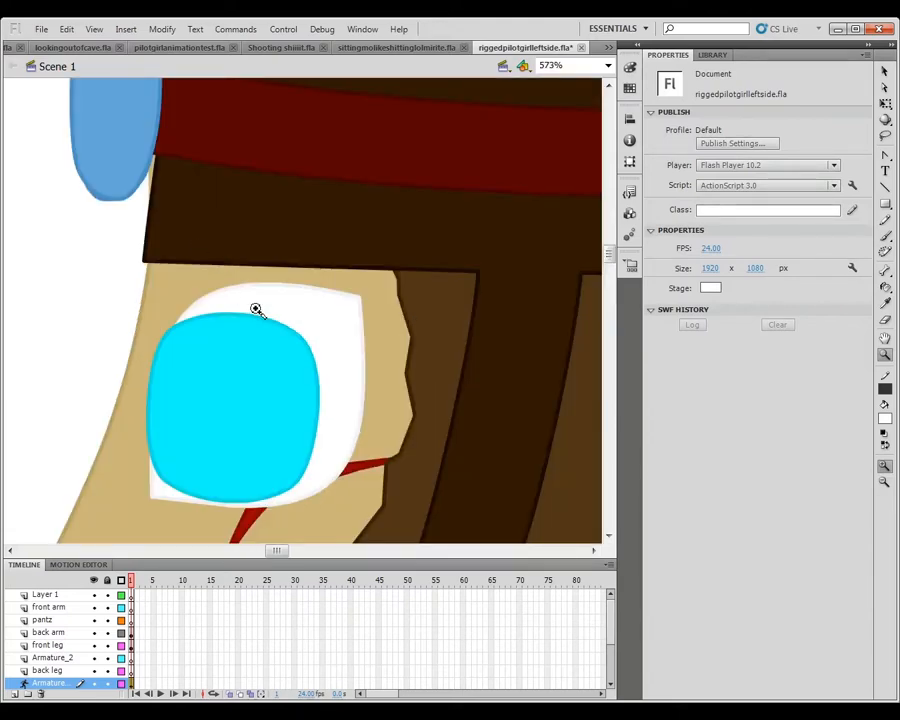
{"action": "key", "text": "alt"}
{"action": "key", "text": "Right"}
{"action": "key", "text": "Right"}
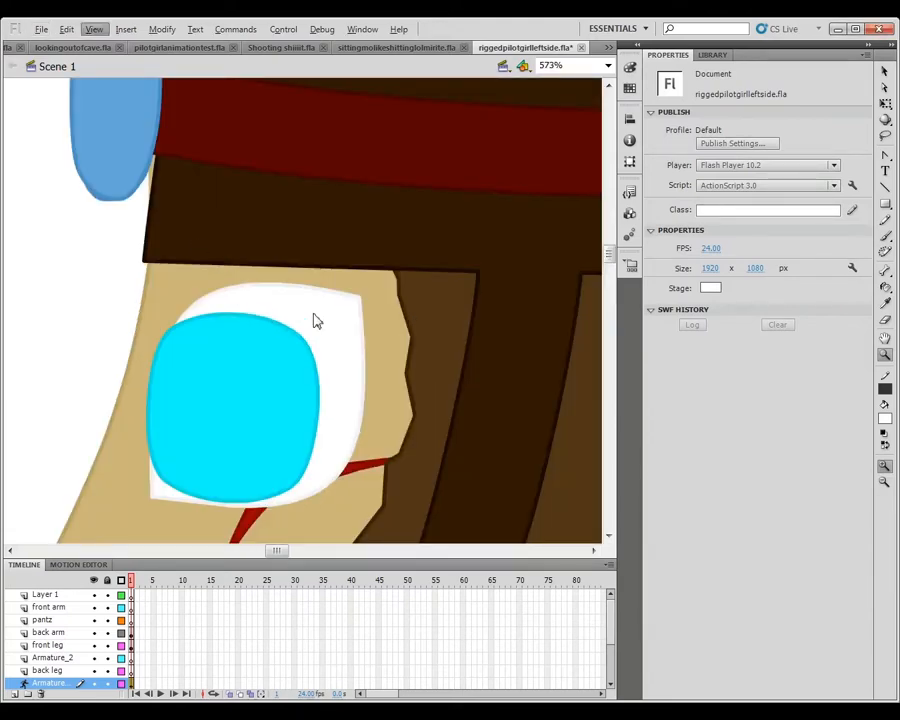
{"action": "left_click", "coordinate": [429, 377]}
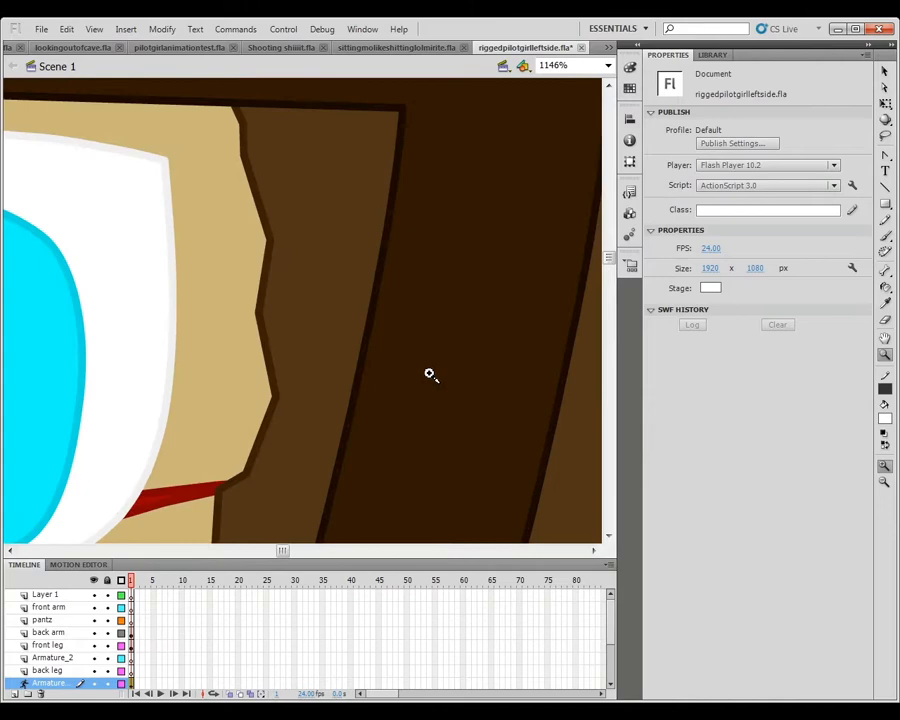
{"action": "left_click", "coordinate": [248, 290], "text": "alt"}
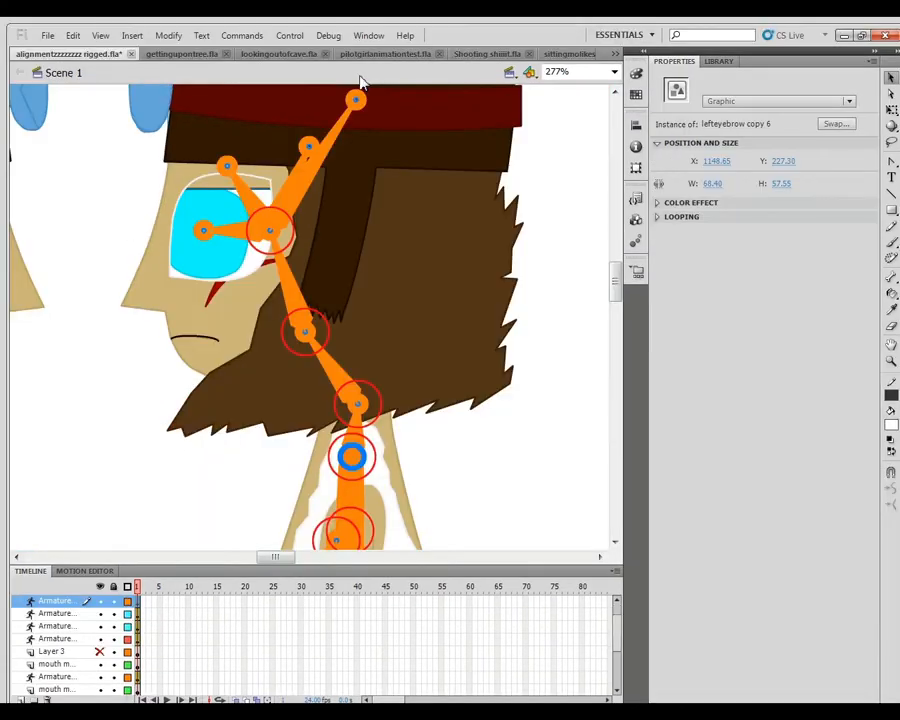
In the other, already rigged document, try rotating the left eyebrow piece about its joint, and undo it.
{"action": "mouse_move", "coordinate": [210, 180]}
{"action": "left_mouse_down"}
{"action": "mouse_move", "coordinate": [212, 188]}
{"action": "mouse_move", "coordinate": [224, 178]}
{"action": "left_mouse_up"}
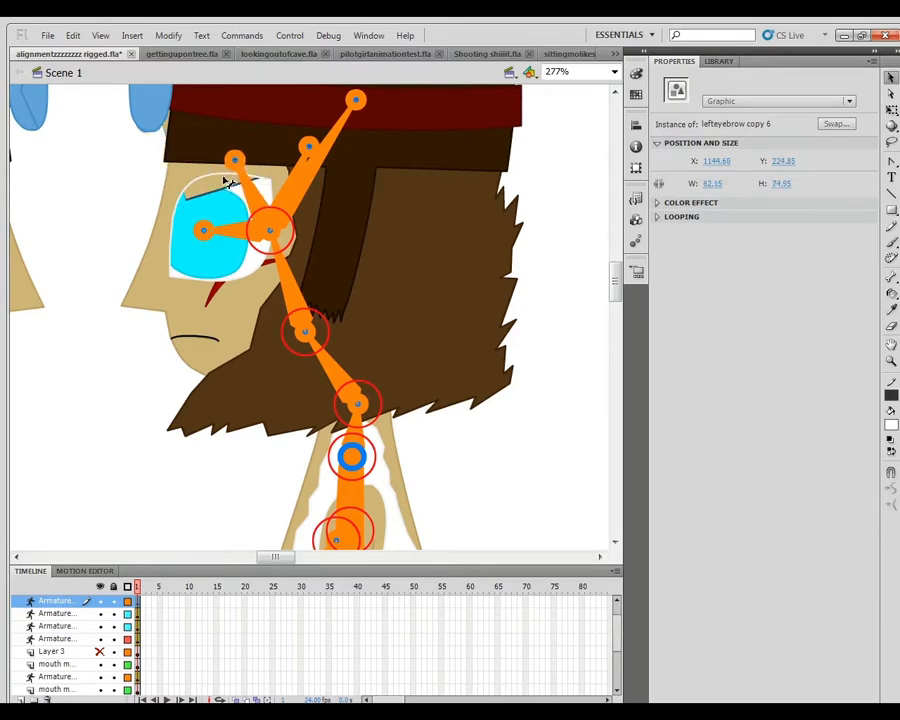
{"action": "key", "text": "ctrl+z"}
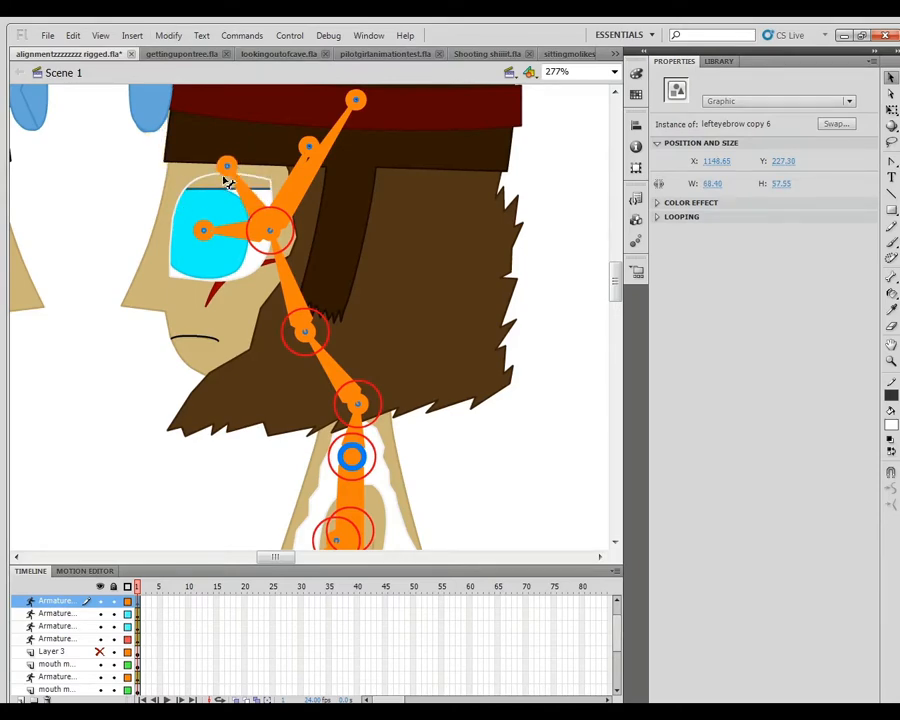
{"action": "left_click", "coordinate": [241, 188]}
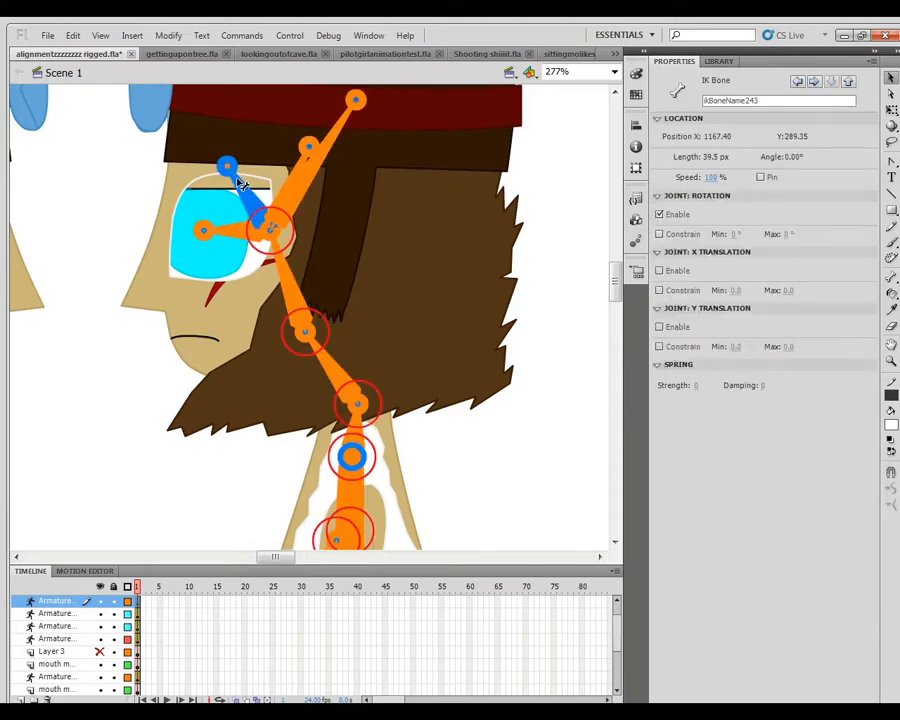
Try nudging the whites of the eye downward, and undo it.
{"action": "left_click", "coordinate": [228, 190]}
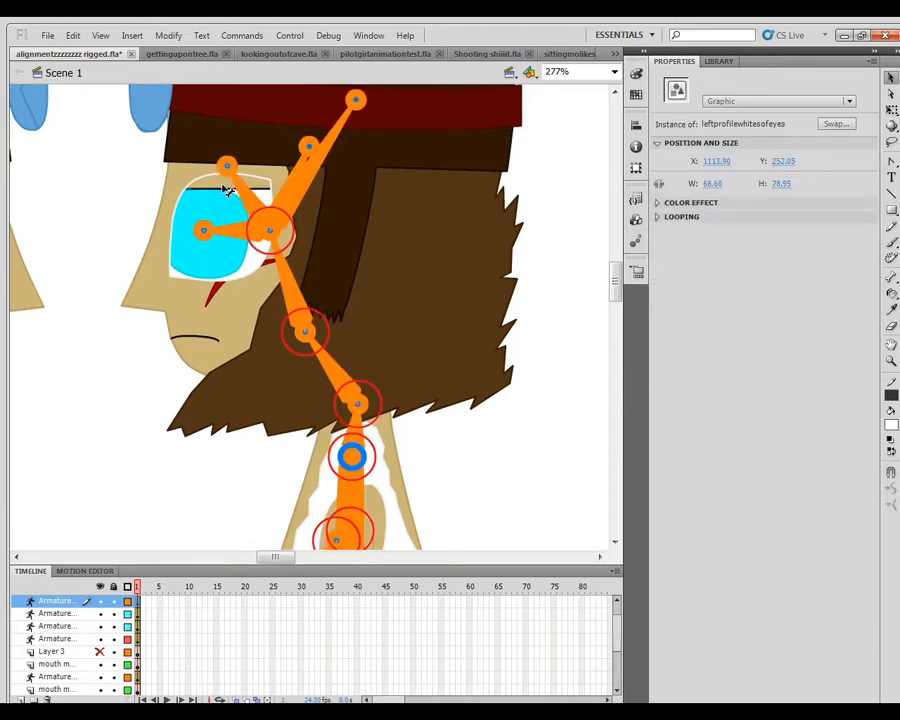
{"action": "key", "text": "Down"}
{"action": "key", "text": "Down"}
{"action": "key", "text": "Down"}
{"action": "key", "text": "Down"}
{"action": "key", "text": "Down"}
{"action": "key", "text": "Down"}
{"action": "key", "text": "Down"}
{"action": "key", "text": "Down"}
{"action": "key", "text": "Down"}
{"action": "key", "text": "Down"}
{"action": "key", "text": "Down"}
{"action": "key", "text": "Down"}
{"action": "key", "text": "Down"}
{"action": "key", "text": "Down"}
{"action": "key", "text": "Down"}
{"action": "key", "text": "Down"}
{"action": "key", "text": "ctrl+z"}
Nudge the left eyebrow piece down over the whole eye like a closing eyelid, to about Y 282.55.
{"action": "left_click", "coordinate": [220, 188]}
{"action": "key", "text": "Down"}
{"action": "key", "text": "Down"}
{"action": "key", "text": "Down"}
{"action": "key", "text": "Down"}
{"action": "key", "text": "Down"}
{"action": "key", "text": "Down"}
{"action": "key", "text": "Down"}
{"action": "key", "text": "Down"}
{"action": "key", "text": "Down"}
{"action": "key", "text": "Down"}
{"action": "key", "text": "Down"}
{"action": "key", "text": "Down"}
{"action": "key", "text": "Down"}
{"action": "key", "text": "Down"}
{"action": "key", "text": "Down"}
{"action": "key", "text": "Down"}
{"action": "key", "text": "Down"}
{"action": "key", "text": "Down"}
{"action": "key", "text": "Down"}
{"action": "key", "text": "Down"}
{"action": "key", "text": "Down"}
{"action": "key", "text": "Down"}
{"action": "key", "text": "Down"}
{"action": "key", "text": "Down"}
{"action": "key", "text": "Down"}
{"action": "key", "text": "Down"}
{"action": "key", "text": "Down"}
{"action": "key", "text": "Down"}
{"action": "key", "text": "Down"}
{"action": "key", "text": "Down"}
{"action": "key", "text": "Down"}
{"action": "key", "text": "Down"}
{"action": "key", "text": "Down"}
{"action": "key", "text": "Down"}
{"action": "key", "text": "Down"}
{"action": "key", "text": "Down"}
{"action": "key", "text": "Down"}
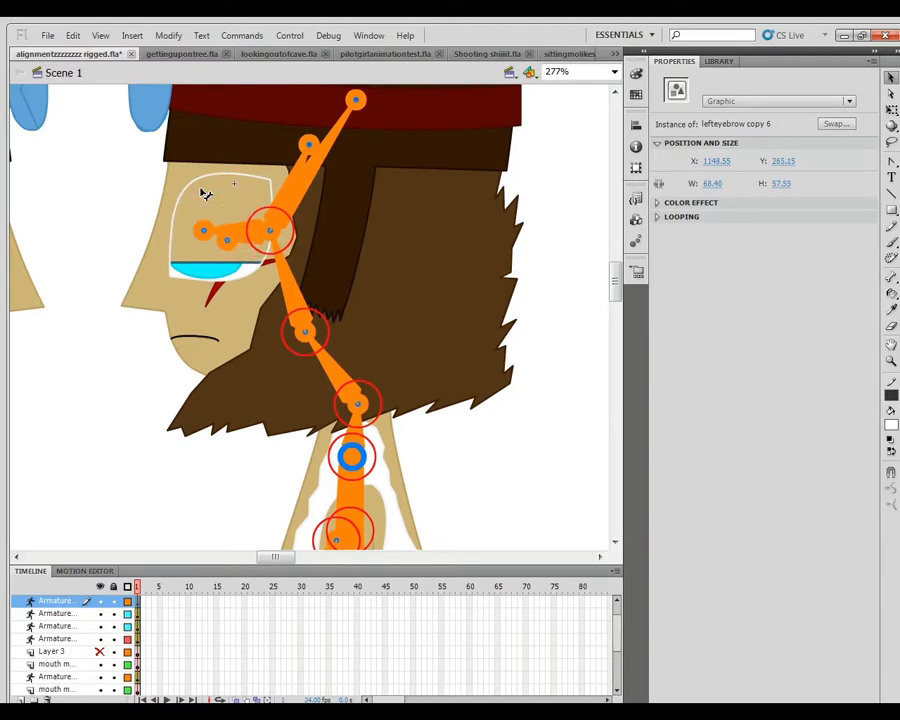
{"action": "key", "text": "Down"}
{"action": "key", "text": "Down"}
{"action": "key", "text": "Down"}
{"action": "key", "text": "Down"}
{"action": "key", "text": "Down"}
{"action": "key", "text": "Down"}
{"action": "key", "text": "Down"}
{"action": "key", "text": "Down"}
{"action": "key", "text": "Down"}
{"action": "key", "text": "Down"}
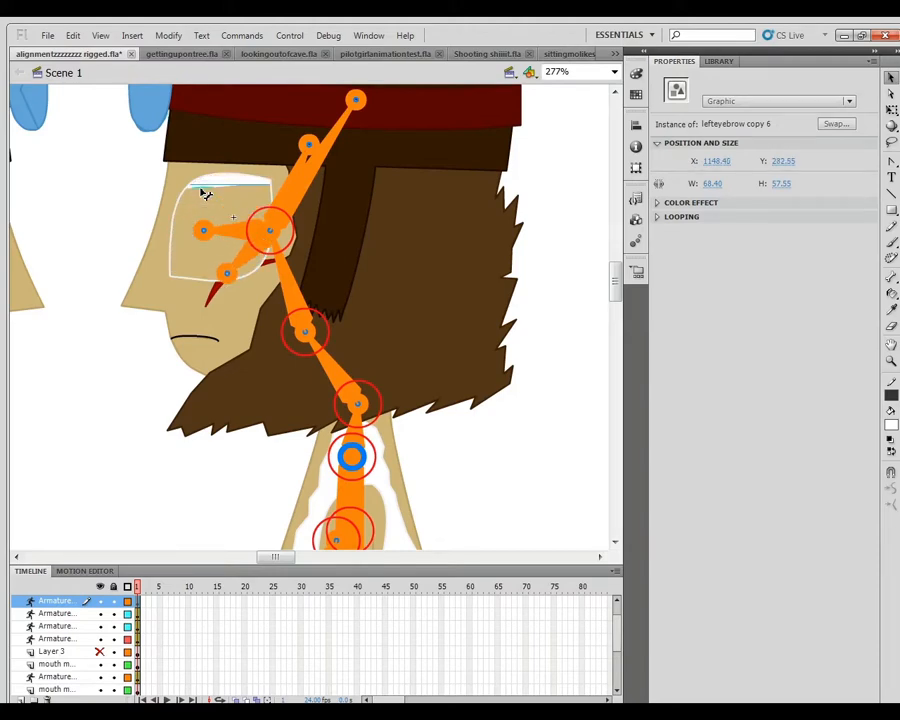
Nudge the left eyebrow piece back up and slightly left above the iris, to about X 1144.80, Y 222.45.
{"action": "key", "text": "Up"}
{"action": "key", "text": "Up"}
{"action": "key", "text": "Up"}
{"action": "key", "text": "Up"}
{"action": "key", "text": "Up"}
{"action": "key", "text": "Up"}
{"action": "key", "text": "Up"}
{"action": "key", "text": "Up"}
{"action": "key", "text": "Up"}
{"action": "key", "text": "Up"}
{"action": "key", "text": "Up"}
{"action": "key", "text": "Up"}
{"action": "key", "text": "Up"}
{"action": "key", "text": "Up"}
{"action": "key", "text": "Up"}
{"action": "key", "text": "Up"}
{"action": "key", "text": "Up"}
{"action": "key", "text": "Up"}
{"action": "key", "text": "Up"}
{"action": "key", "text": "Up"}
{"action": "key", "text": "Up"}
{"action": "key", "text": "Up"}
{"action": "key", "text": "Up"}
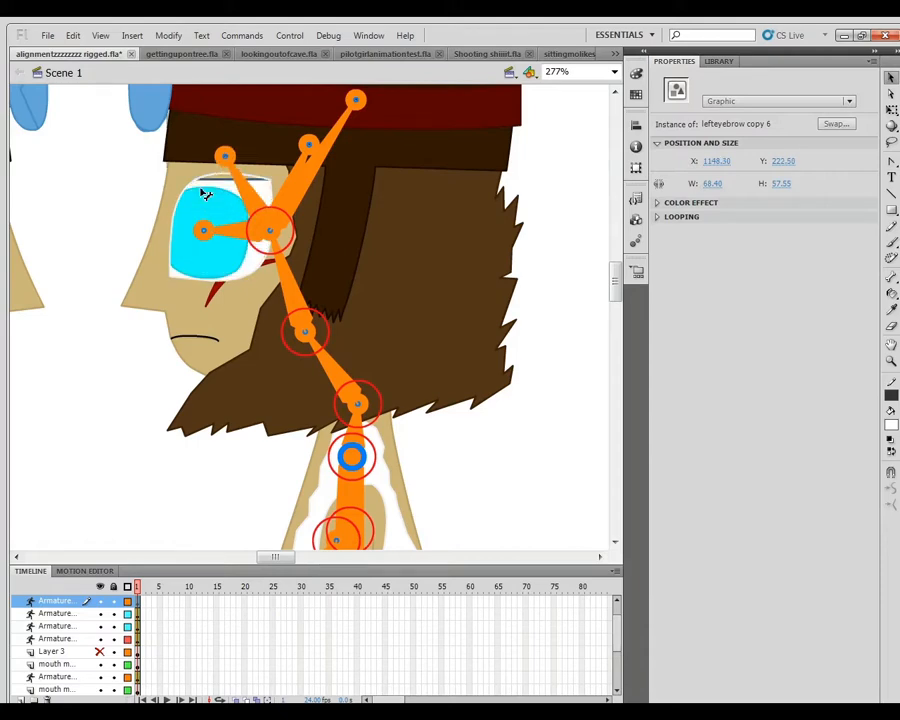
{"action": "key", "text": "Left"}
{"action": "key", "text": "Left"}
{"action": "key", "text": "Left"}
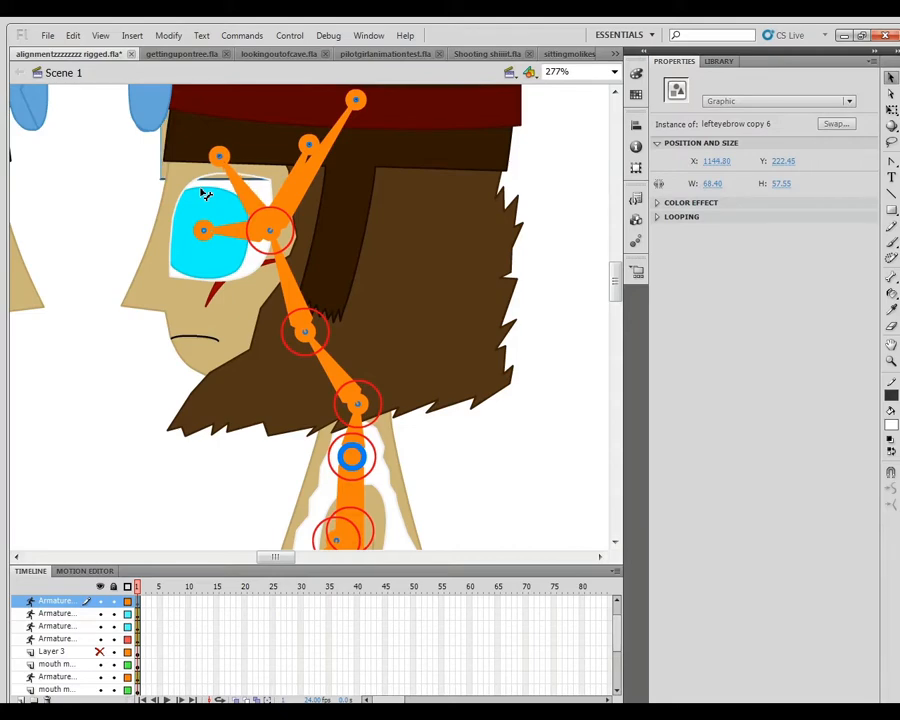
Nudge the left eyebrow piece right, down and left over the iris to half-close the eye, at about X 1141.00, Y 243.25.
{"action": "key", "text": "Right"}
{"action": "key", "text": "Right"}
{"action": "key", "text": "Right"}
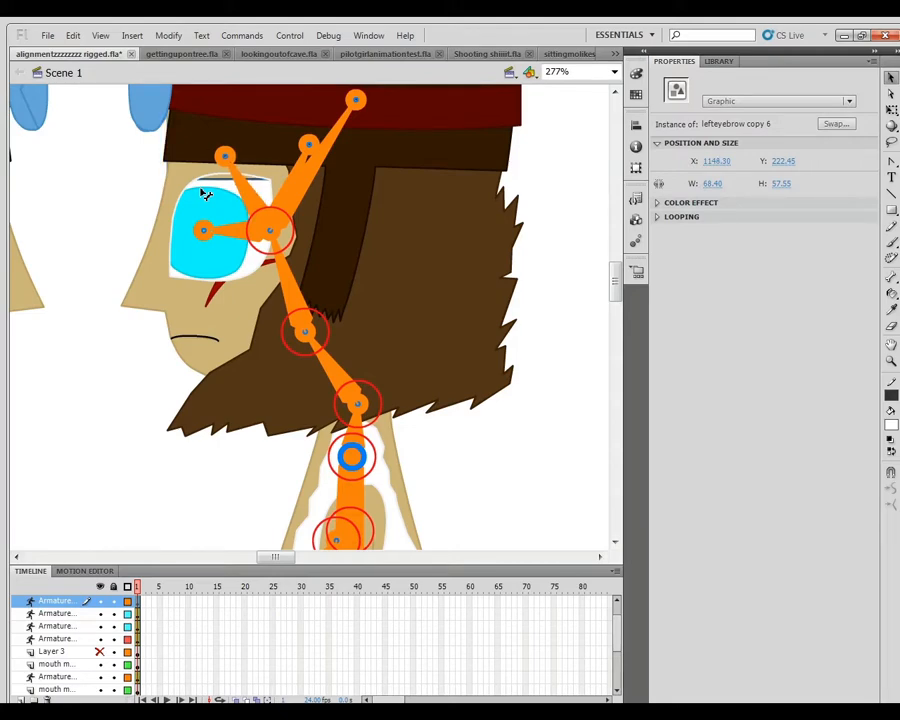
{"action": "key", "text": "Down"}
{"action": "key", "text": "Down"}
{"action": "key", "text": "Down"}
{"action": "key", "text": "Down"}
{"action": "key", "text": "Down"}
{"action": "key", "text": "Down"}
{"action": "key", "text": "Down"}
{"action": "key", "text": "Down"}
{"action": "key", "text": "Down"}
{"action": "key", "text": "Down"}
{"action": "key", "text": "Down"}
{"action": "key", "text": "Down"}
{"action": "key", "text": "Down"}
{"action": "key", "text": "Down"}
{"action": "key", "text": "Down"}
{"action": "key", "text": "Down"}
{"action": "key", "text": "Down"}
{"action": "key", "text": "Down"}
{"action": "key", "text": "Down"}
{"action": "key", "text": "Down"}
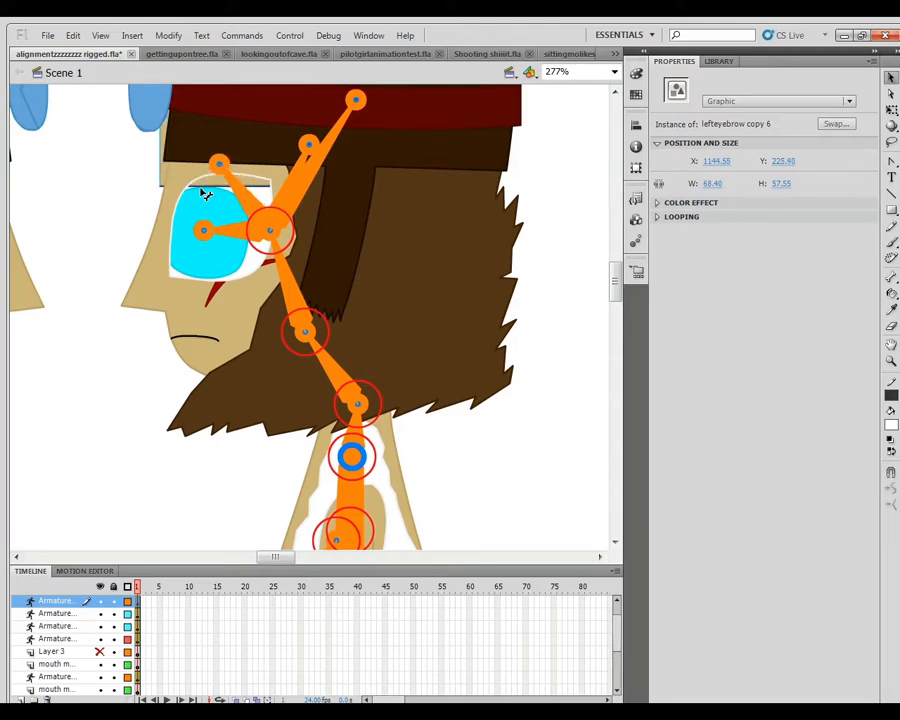
{"action": "key", "text": "Left"}
{"action": "key", "text": "Left"}
{"action": "key", "text": "Left"}
{"action": "key", "text": "Left"}
{"action": "key", "text": "Left"}
{"action": "key", "text": "Left"}
{"action": "key", "text": "Left"}
{"action": "key", "text": "Left"}
{"action": "key", "text": "Left"}
{"action": "key", "text": "Left"}
{"action": "key", "text": "Left"}
{"action": "key", "text": "Left"}
{"action": "key", "text": "Left"}
{"action": "key", "text": "Left"}
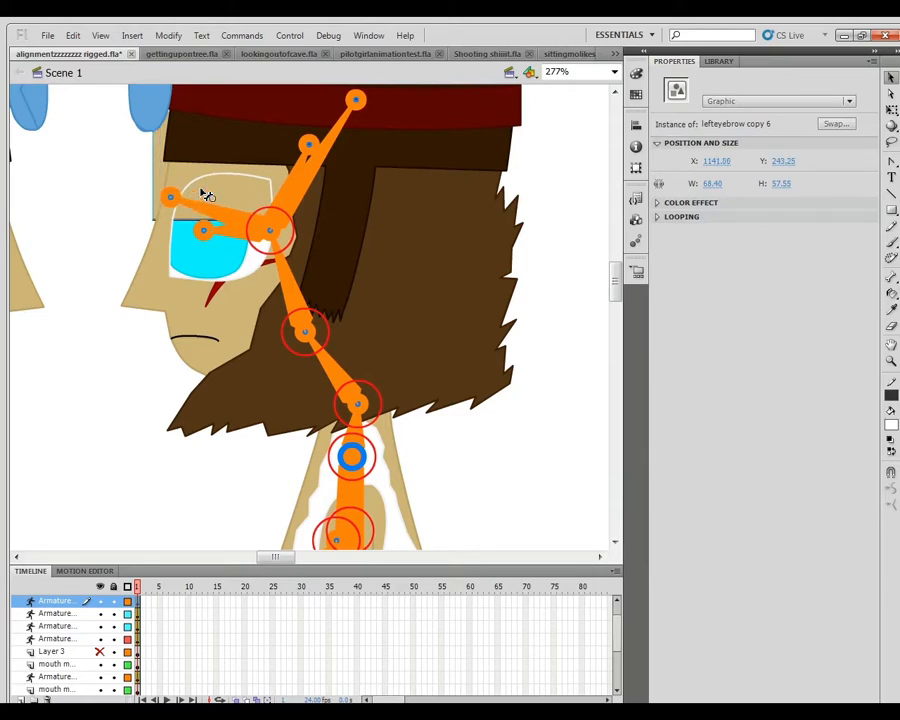
Nudge the left eyebrow piece down over nearly the whole eye and back up above the iris, to about X 1148.65, Y 227.30.
{"action": "key", "text": "Down"}
{"action": "key", "text": "Down"}
{"action": "key", "text": "Down"}
{"action": "key", "text": "Down"}
{"action": "key", "text": "Right"}
{"action": "key", "text": "Right"}
{"action": "key", "text": "Right"}
{"action": "key", "text": "Right"}
{"action": "key", "text": "Right"}
{"action": "key", "text": "Right"}
{"action": "key", "text": "Right"}
{"action": "key", "text": "Right"}
{"action": "key", "text": "Right"}
{"action": "key", "text": "Right"}
{"action": "key", "text": "Right"}
{"action": "key", "text": "Right"}
{"action": "key", "text": "Right"}
{"action": "key", "text": "Right"}
{"action": "key", "text": "Down"}
{"action": "key", "text": "Down"}
{"action": "key", "text": "Down"}
{"action": "key", "text": "Down"}
{"action": "key", "text": "Down"}
{"action": "key", "text": "Down"}
{"action": "key", "text": "Down"}
{"action": "key", "text": "Down"}
{"action": "key", "text": "Down"}
{"action": "key", "text": "Down"}
{"action": "key", "text": "Down"}
{"action": "key", "text": "Down"}
{"action": "key", "text": "Down"}
{"action": "key", "text": "Down"}
{"action": "key", "text": "Down"}
{"action": "key", "text": "Down"}
{"action": "key", "text": "Down"}
{"action": "key", "text": "Down"}
{"action": "key", "text": "Down"}
{"action": "key", "text": "Down"}
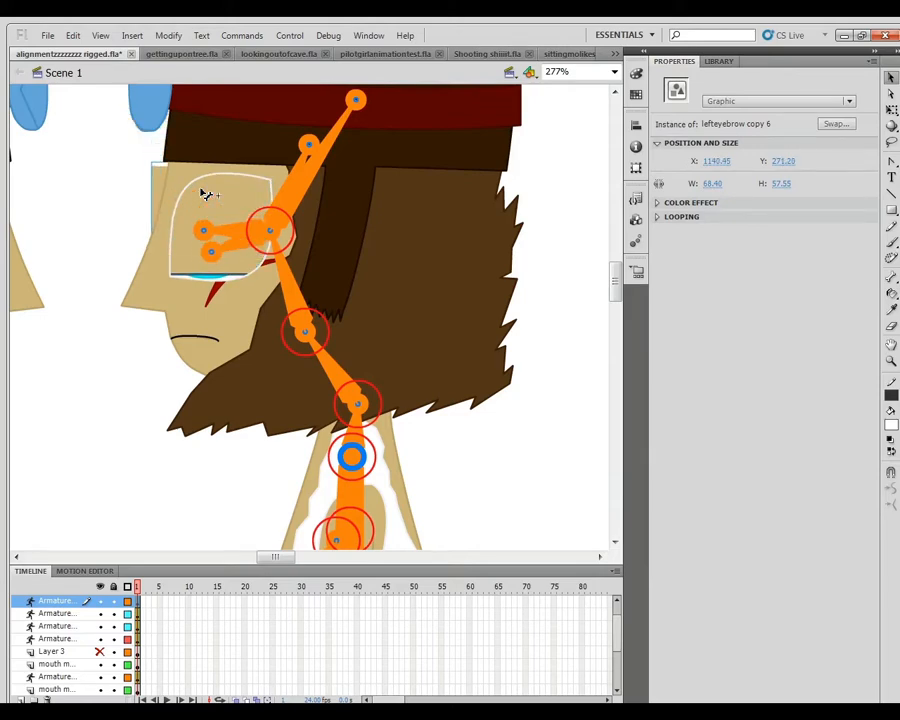
{"action": "key", "text": "Down"}
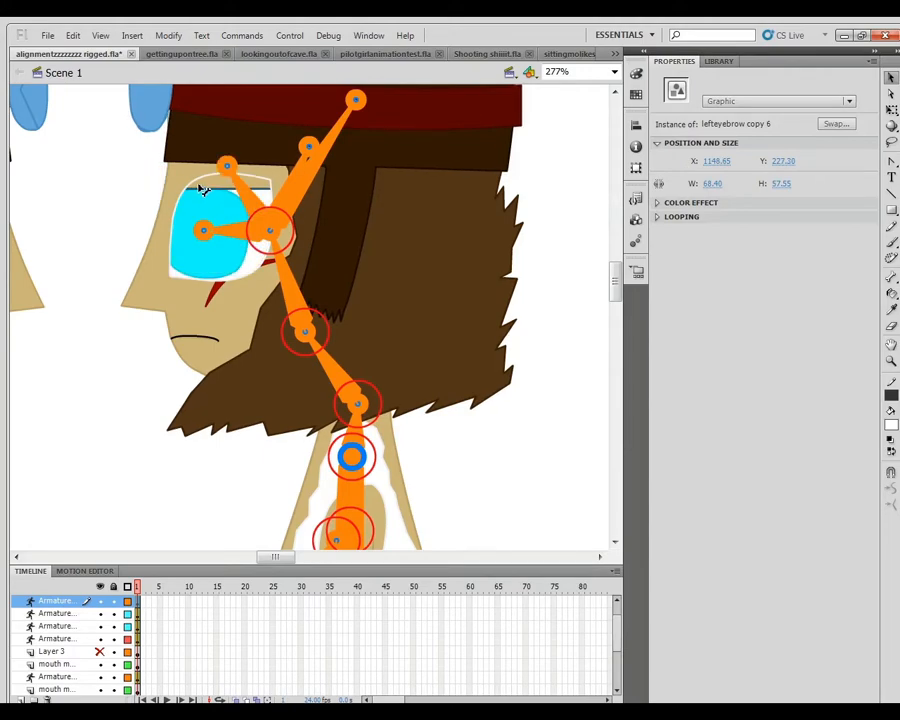
On the left three-quarter front view, try rotating the hair about its neck joint, and undo it.
{"action": "key", "text": "z"}
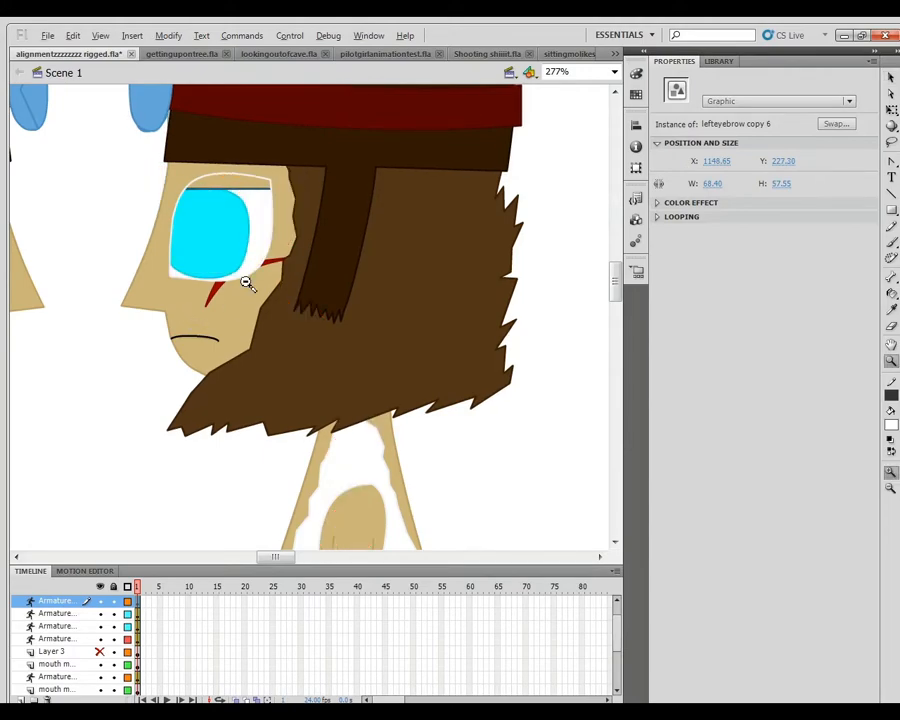
{"action": "left_click", "coordinate": [247, 283], "text": "alt"}
{"action": "left_click", "coordinate": [250, 283], "text": "alt"}
{"action": "left_click_drag", "start_coordinate": [285, 283], "coordinate": [552, 674]}
{"action": "left_click_drag", "start_coordinate": [421, 302], "coordinate": [313, 161]}
{"action": "left_click_drag", "start_coordinate": [345, 321], "coordinate": [588, 195]}
{"action": "key", "text": "v"}
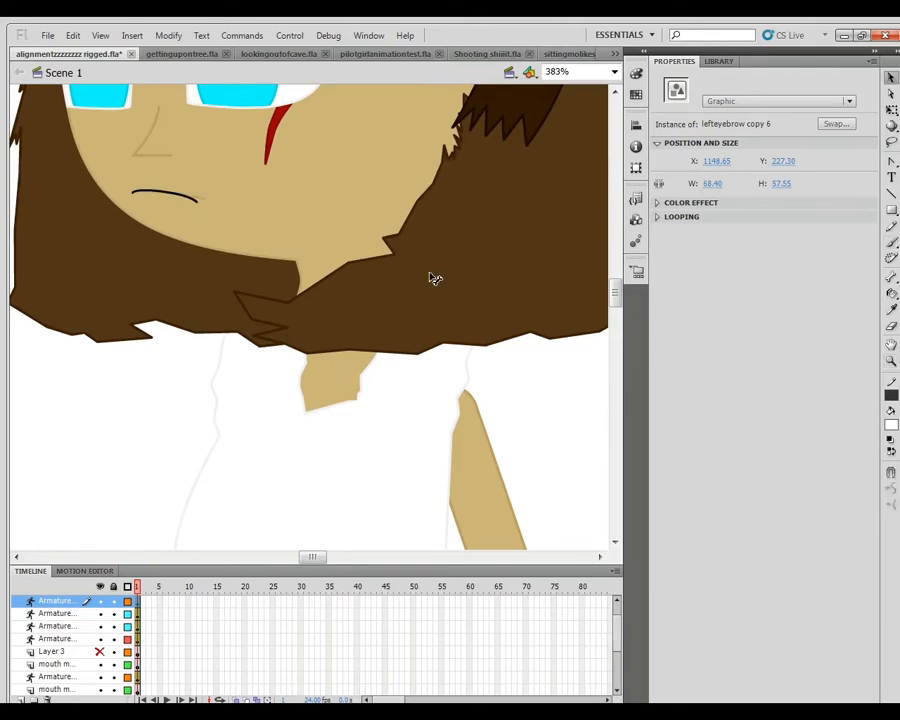
{"action": "left_click", "coordinate": [388, 308]}
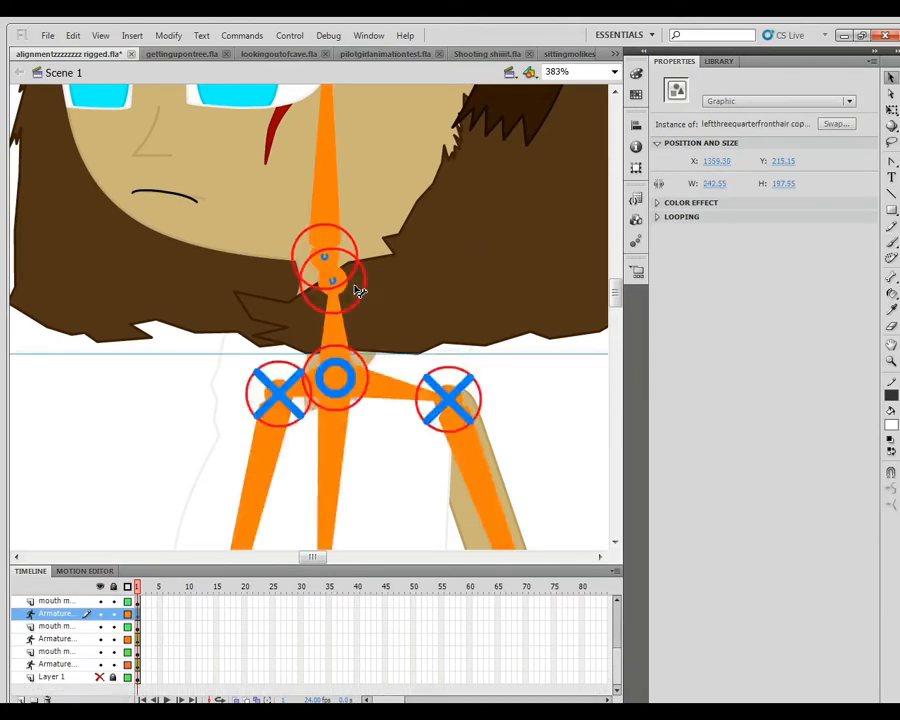
{"action": "mouse_move", "coordinate": [353, 285]}
{"action": "left_mouse_down"}
{"action": "mouse_move", "coordinate": [368, 303]}
{"action": "mouse_move", "coordinate": [351, 290]}
{"action": "left_mouse_up"}
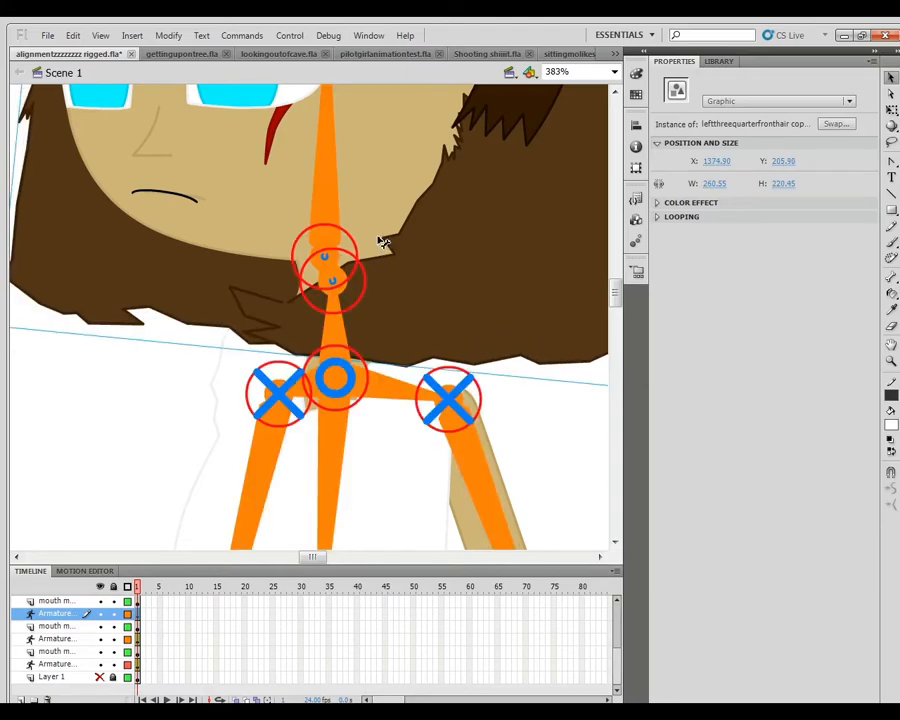
{"action": "key", "text": "ctrl+z"}
Try tilting the left three-quarter front face and its attached parts about the neck joint, and undo it.
{"action": "left_click_drag", "start_coordinate": [347, 165], "coordinate": [393, 106]}
{"action": "key", "text": "ctrl+z"}
{"action": "key", "text": "z"}
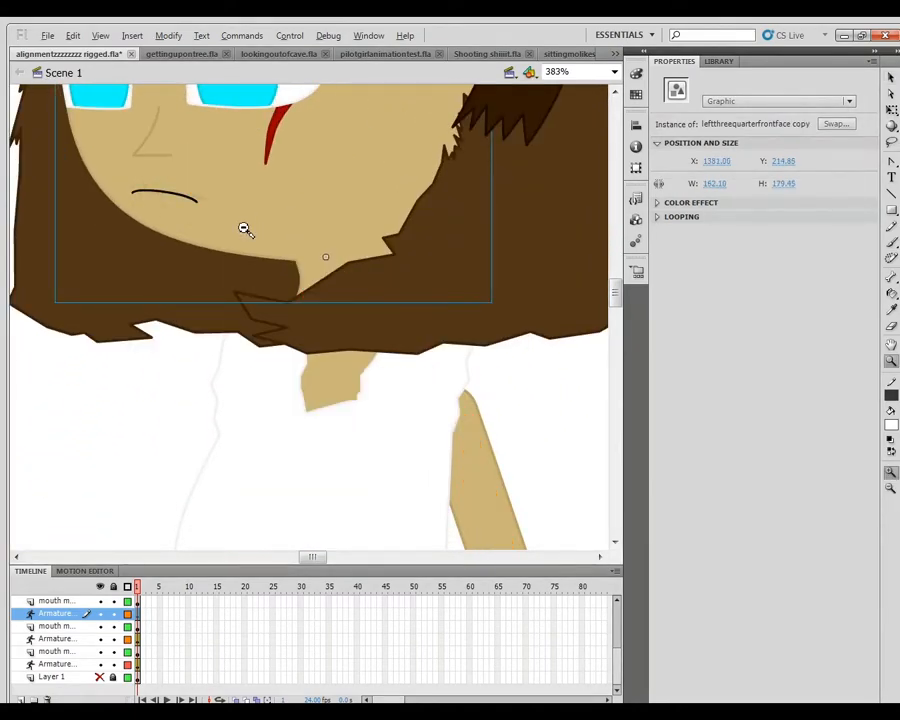
{"action": "left_click", "coordinate": [244, 229], "text": "alt"}
{"action": "key", "text": "v"}
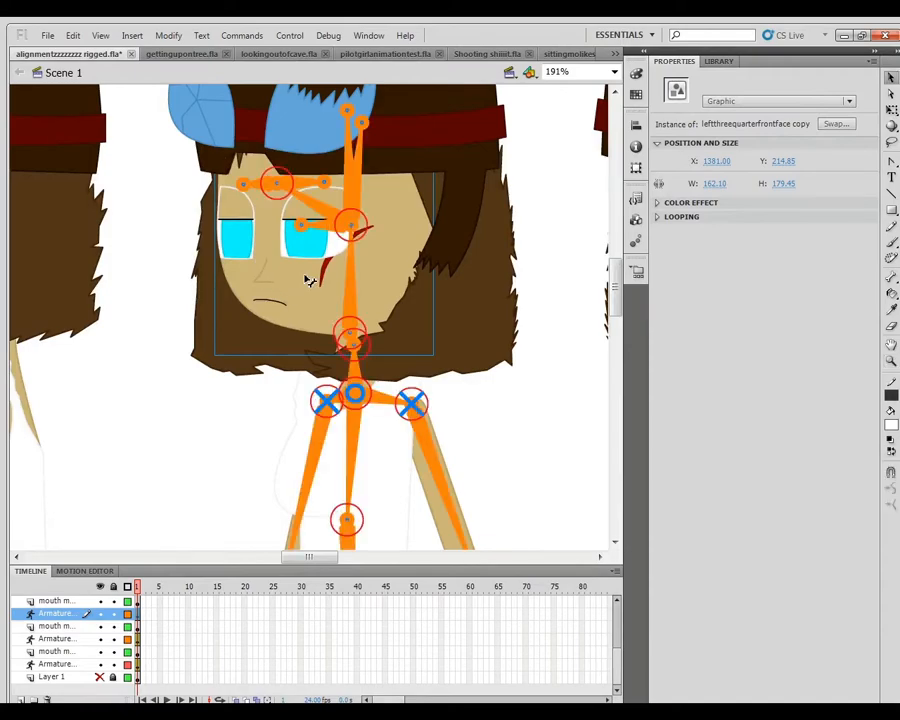
{"action": "mouse_move", "coordinate": [318, 286]}
{"action": "left_mouse_down"}
{"action": "mouse_move", "coordinate": [303, 299]}
{"action": "mouse_move", "coordinate": [327, 286]}
{"action": "left_mouse_up"}
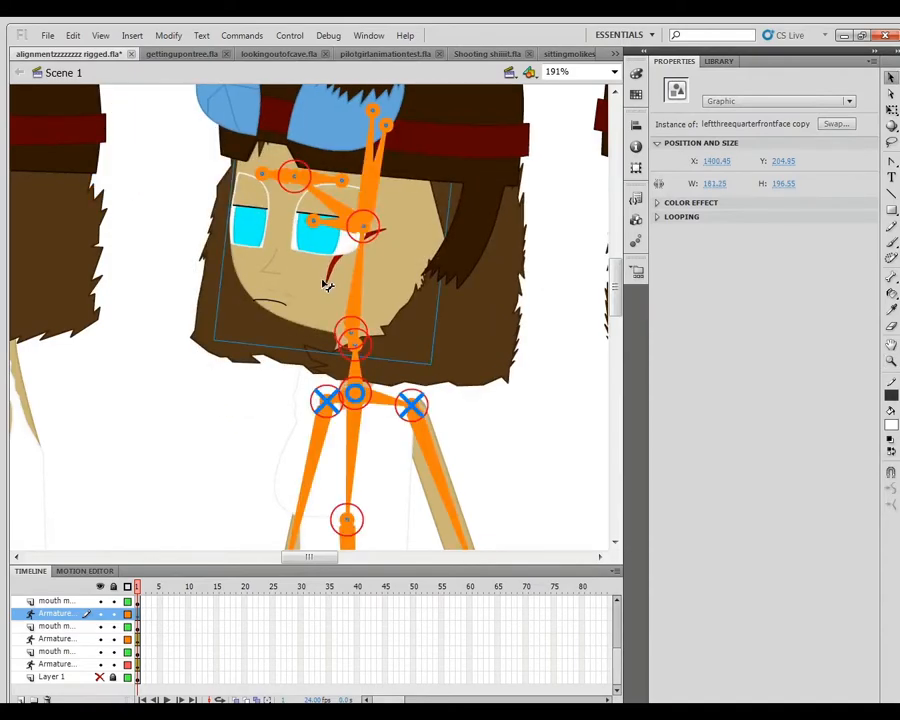
{"action": "key", "text": "ctrl+z"}
Select the closed mouth on the left three-quarter front face to examine how it sits apart from the armature.
{"action": "key", "text": "z"}
{"action": "left_click", "coordinate": [336, 296], "text": "alt"}
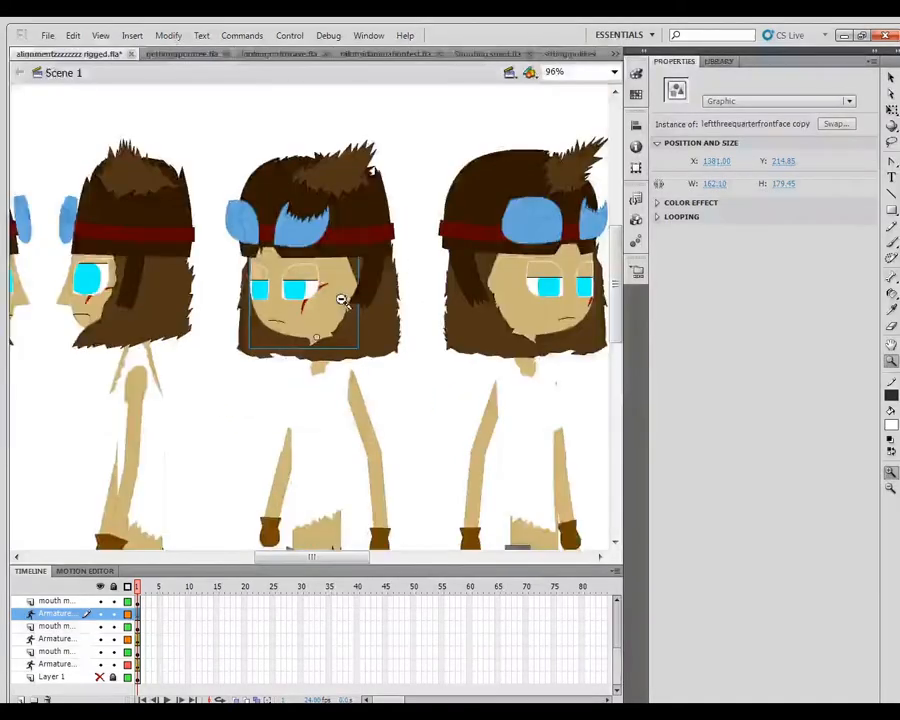
{"action": "left_click", "coordinate": [299, 292], "text": "alt"}
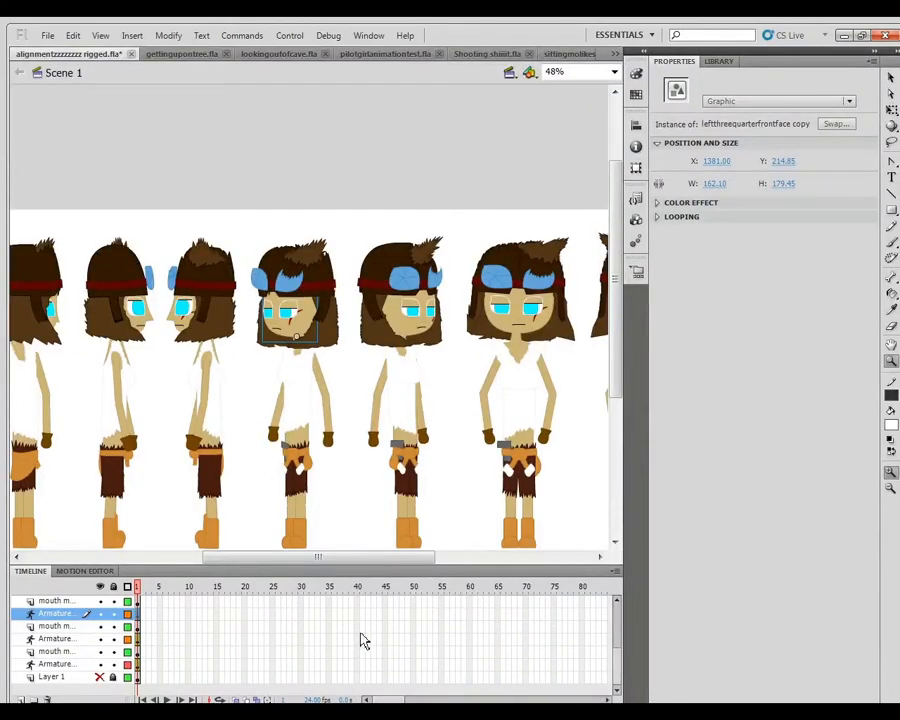
{"action": "left_click_drag", "start_coordinate": [263, 318], "coordinate": [301, 357]}
{"action": "left_click_drag", "start_coordinate": [214, 350], "coordinate": [318, 100]}
{"action": "left_click", "coordinate": [324, 266]}
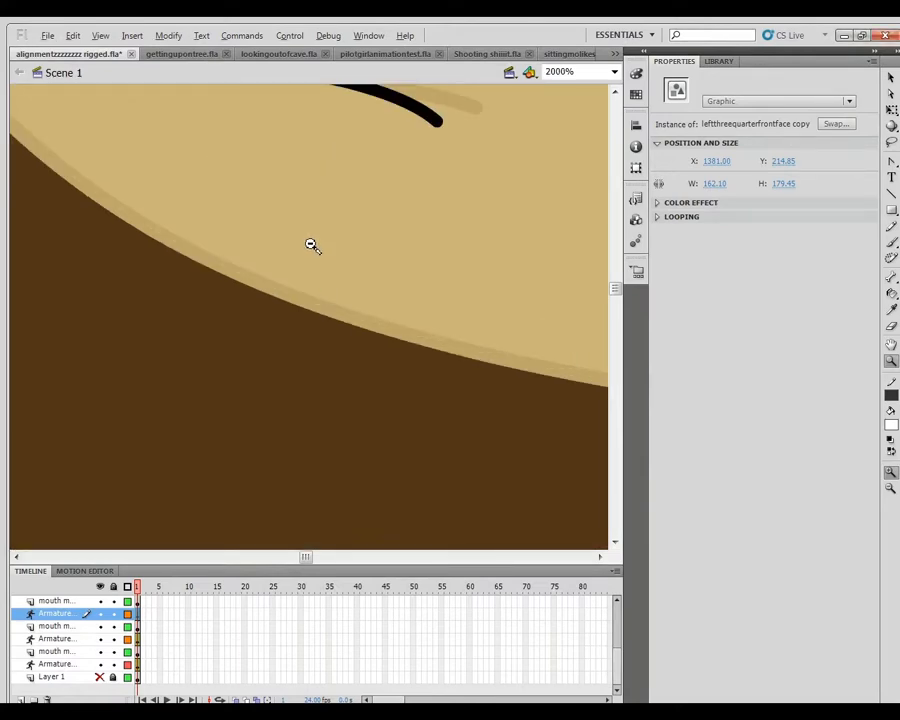
{"action": "left_click", "coordinate": [310, 244], "text": "alt"}
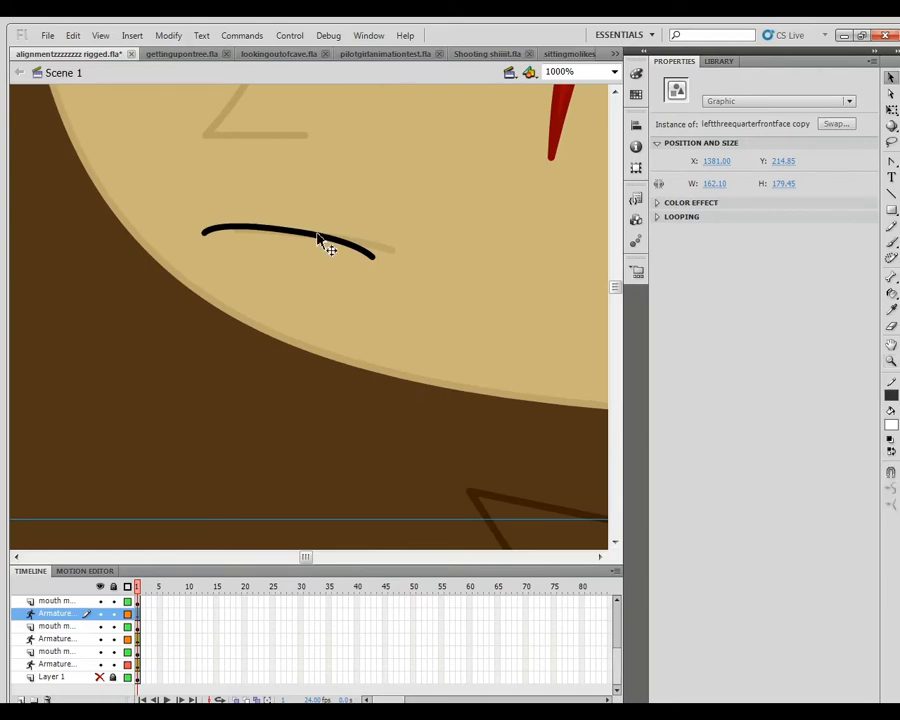
{"action": "left_click", "coordinate": [318, 243]}
{"action": "left_click_drag", "start_coordinate": [316, 244], "coordinate": [315, 241]}
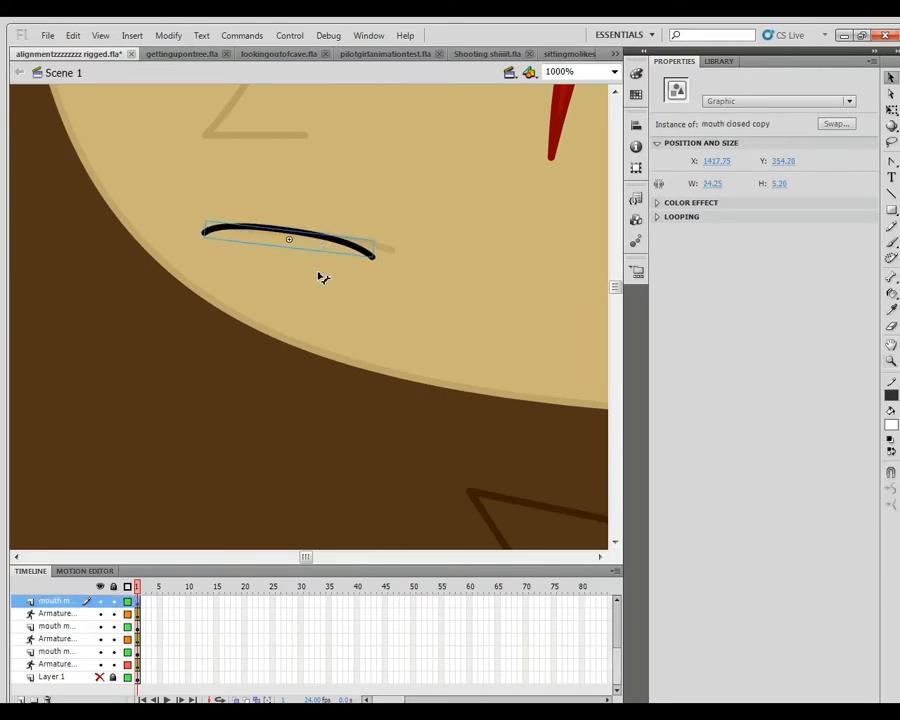
{"action": "key", "text": "z"}
{"action": "left_click", "coordinate": [318, 265], "text": "alt"}
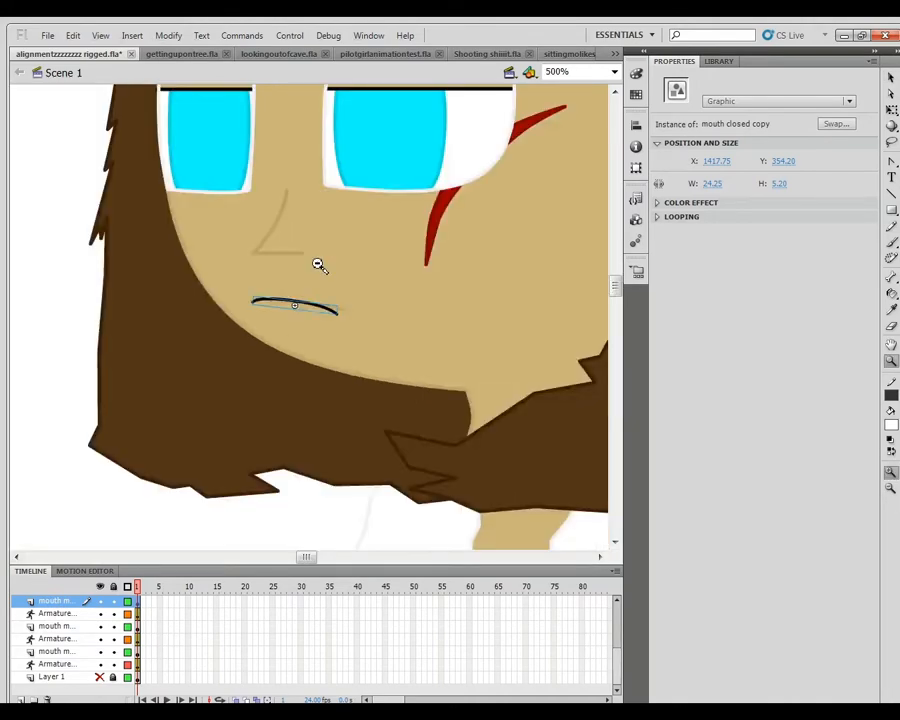
{"action": "left_click", "coordinate": [318, 265], "text": "alt"}
{"action": "key", "text": "v"}
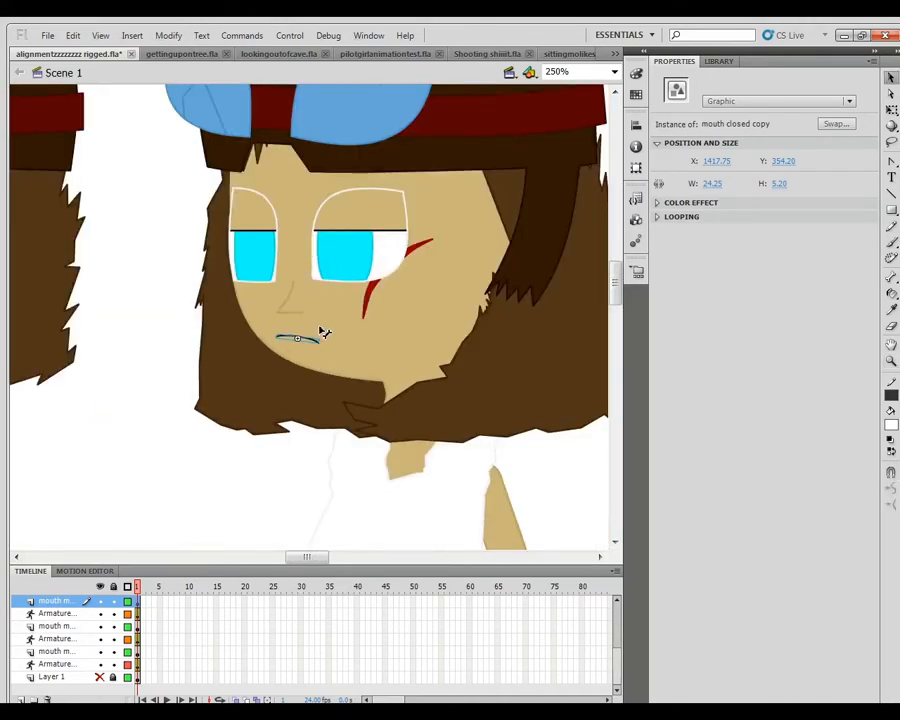
Open the closed mouth symbol to inspect its line shape, and return to the main scene.
{"action": "left_click", "coordinate": [481, 325]}
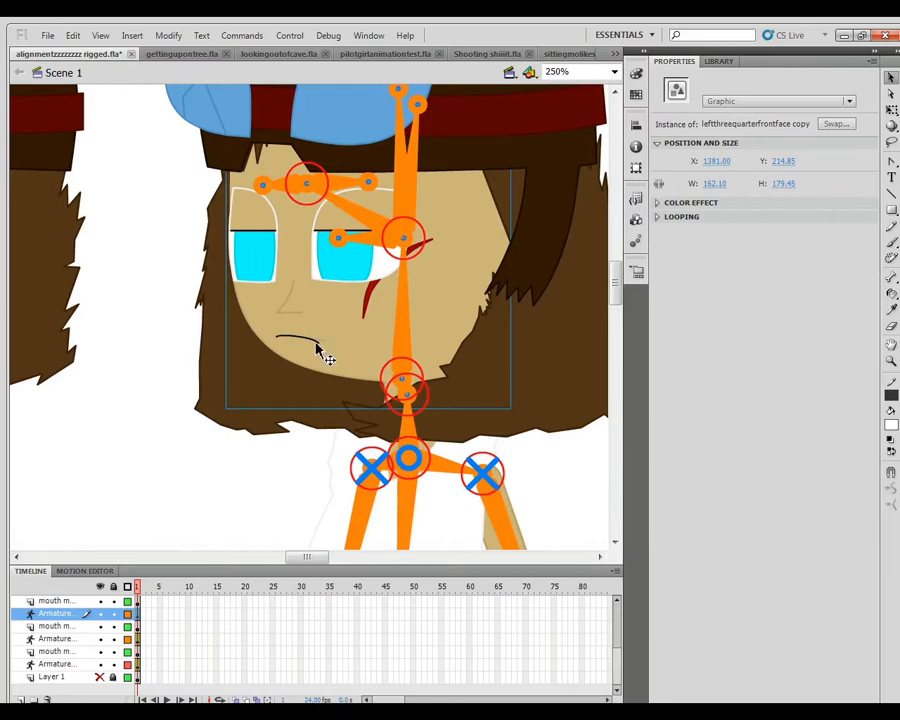
{"action": "left_click", "coordinate": [316, 346]}
{"action": "double_click", "coordinate": [316, 346]}
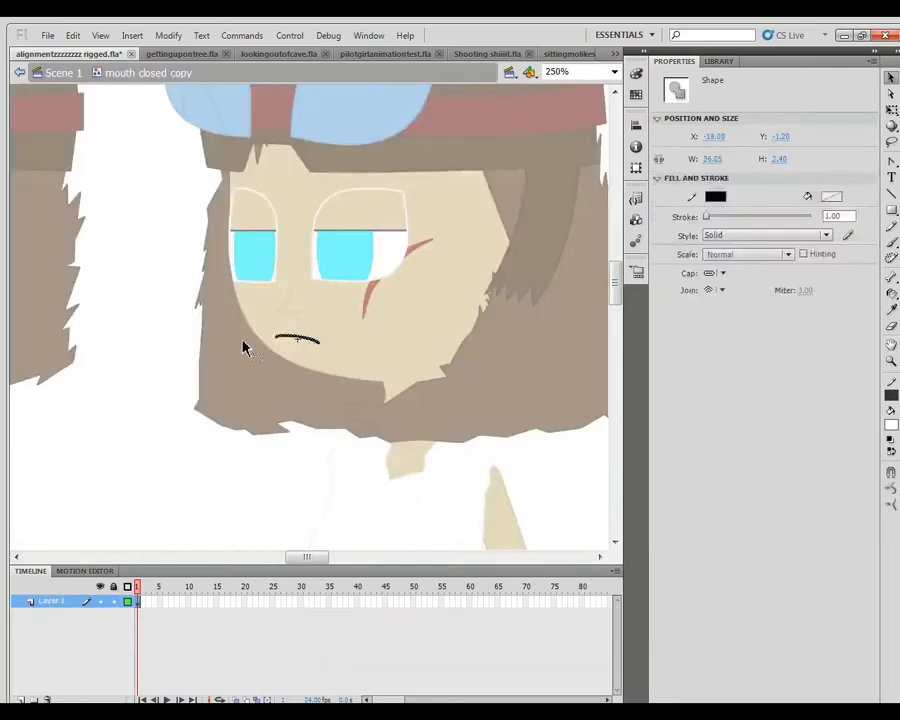
{"action": "left_click", "coordinate": [243, 346]}
{"action": "double_click", "coordinate": [271, 346]}
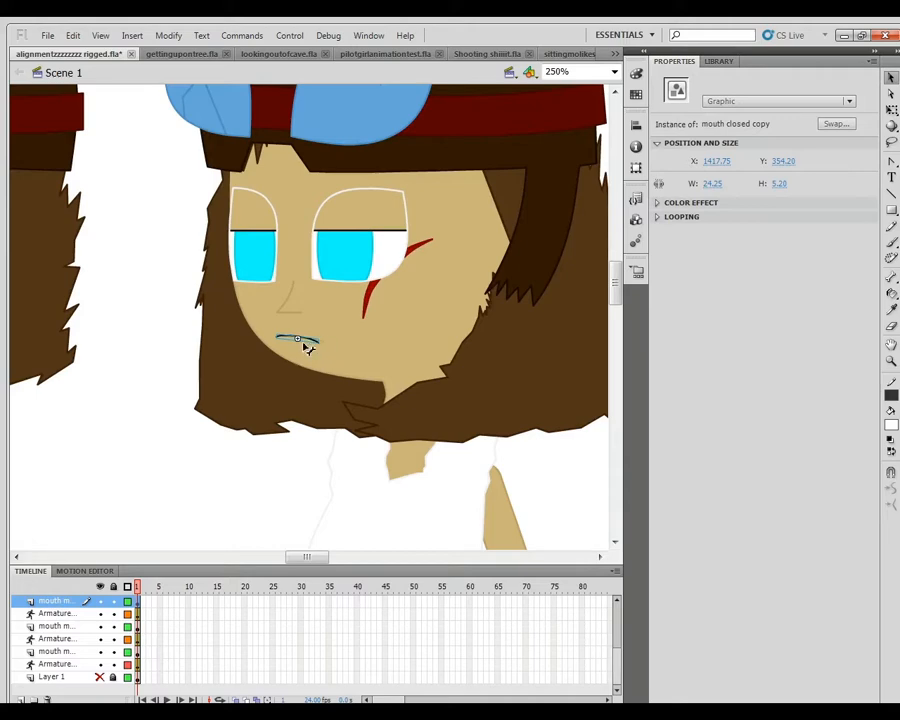
Select the mouth and the rigged pupils in turn to compare the layers they belong to.
{"action": "left_click", "coordinate": [315, 342]}
{"action": "left_click", "coordinate": [307, 344]}
{"action": "left_click", "coordinate": [350, 238]}
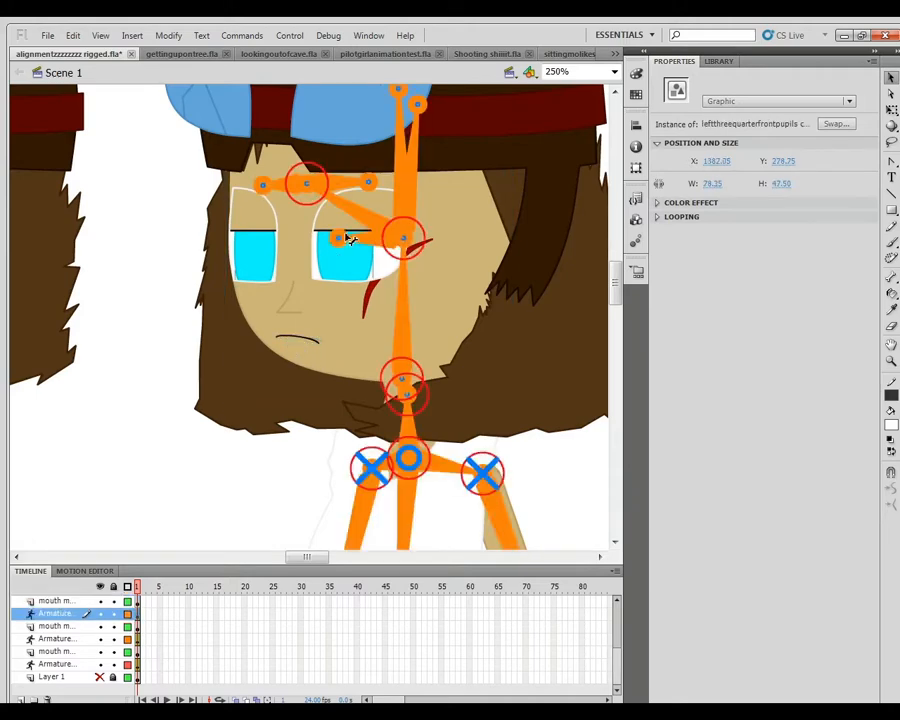
{"action": "left_click", "coordinate": [348, 238]}
{"action": "left_click", "coordinate": [297, 343]}
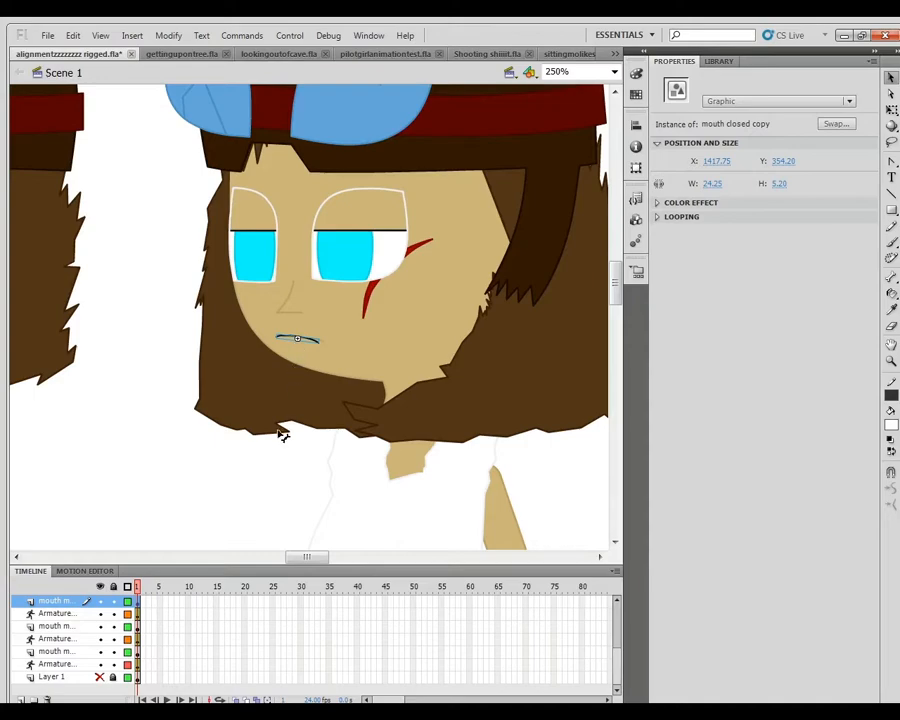
Try tilting the head back and moving and rotating the closed mouth to match the face, and undo it.
{"action": "left_click", "coordinate": [309, 403]}
{"action": "left_click_drag", "start_coordinate": [338, 332], "coordinate": [398, 293]}
{"action": "left_click_drag", "start_coordinate": [288, 345], "coordinate": [380, 333]}
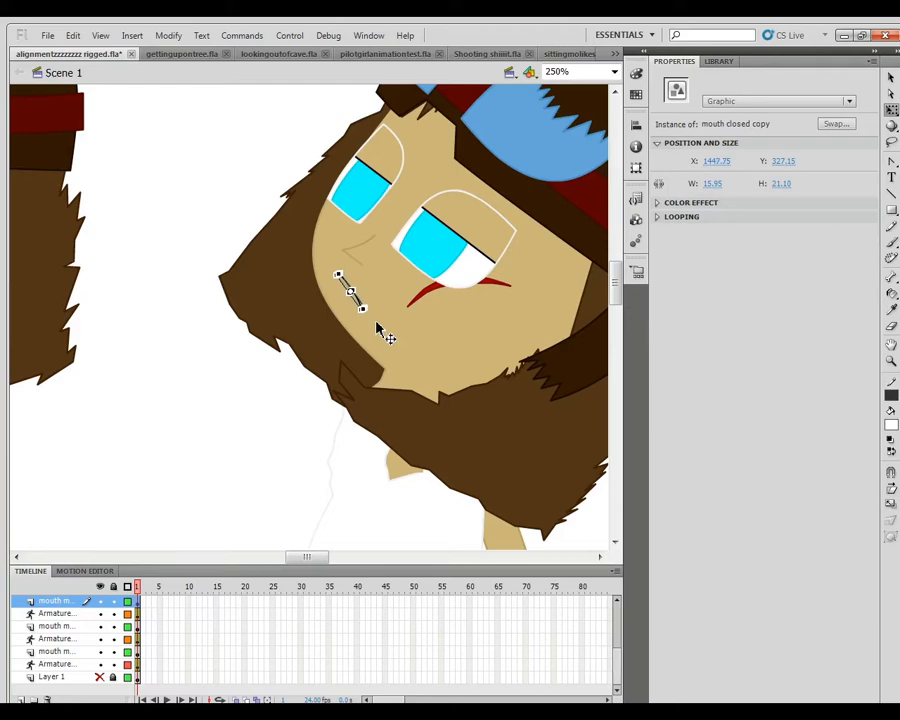
{"action": "left_click", "coordinate": [245, 395]}
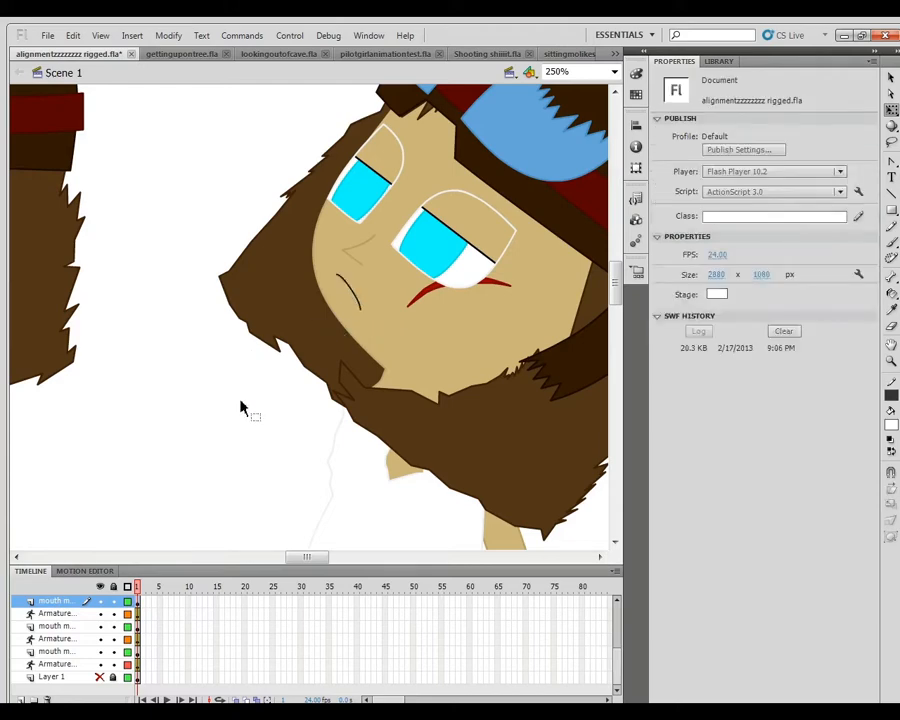
{"action": "key", "text": "ctrl+z"}
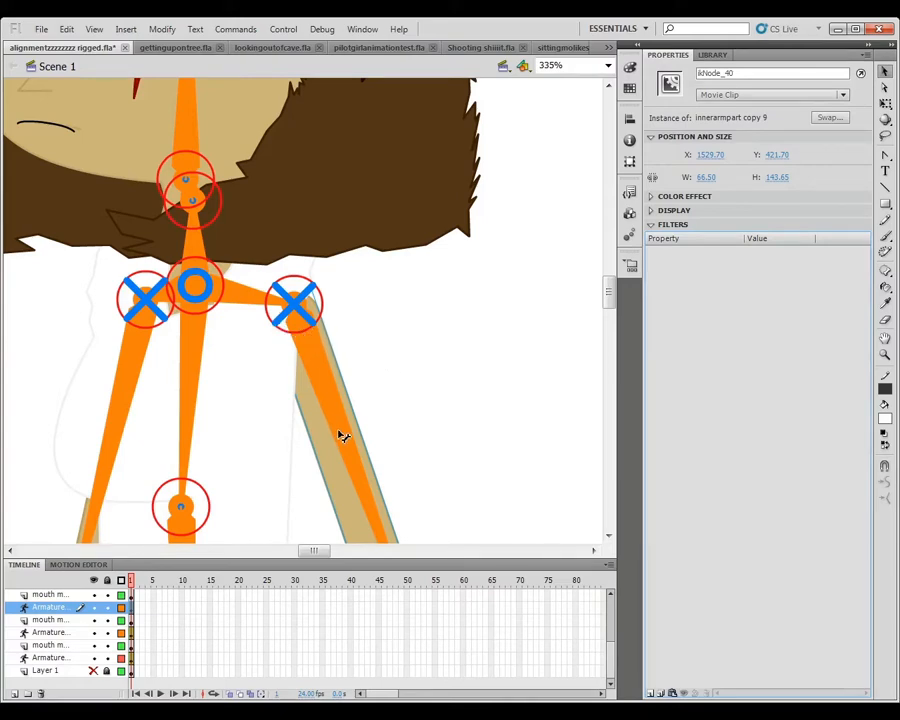
Try moving the three-quarter view's fully visible upper arm by its bone, undo it, and clear the selection.
{"action": "left_click", "coordinate": [609, 535]}
{"action": "left_click", "coordinate": [609, 535]}
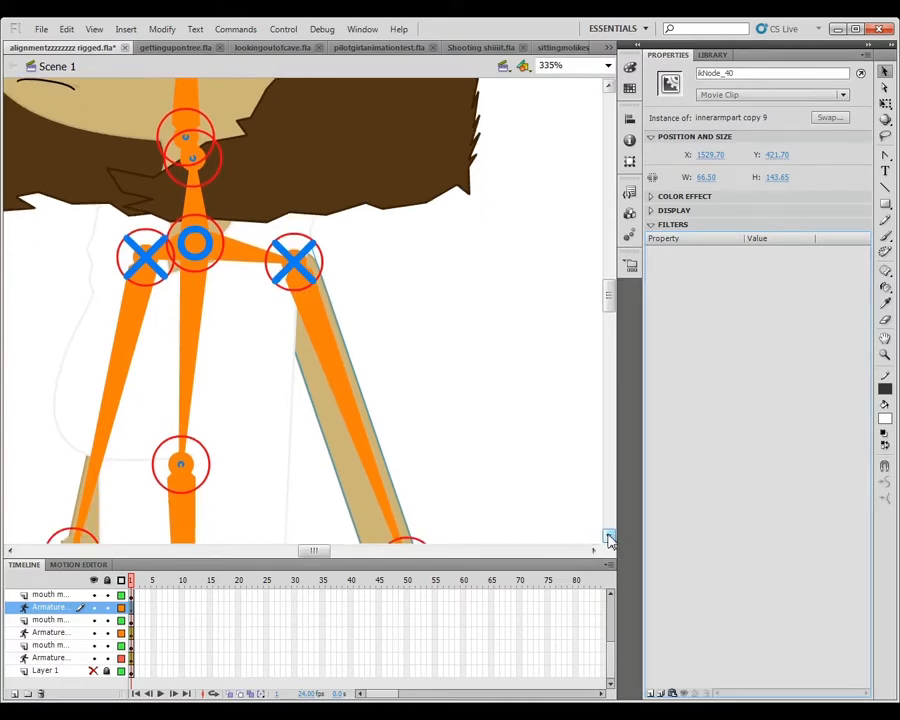
{"action": "left_click", "coordinate": [609, 535]}
{"action": "left_click", "coordinate": [609, 535]}
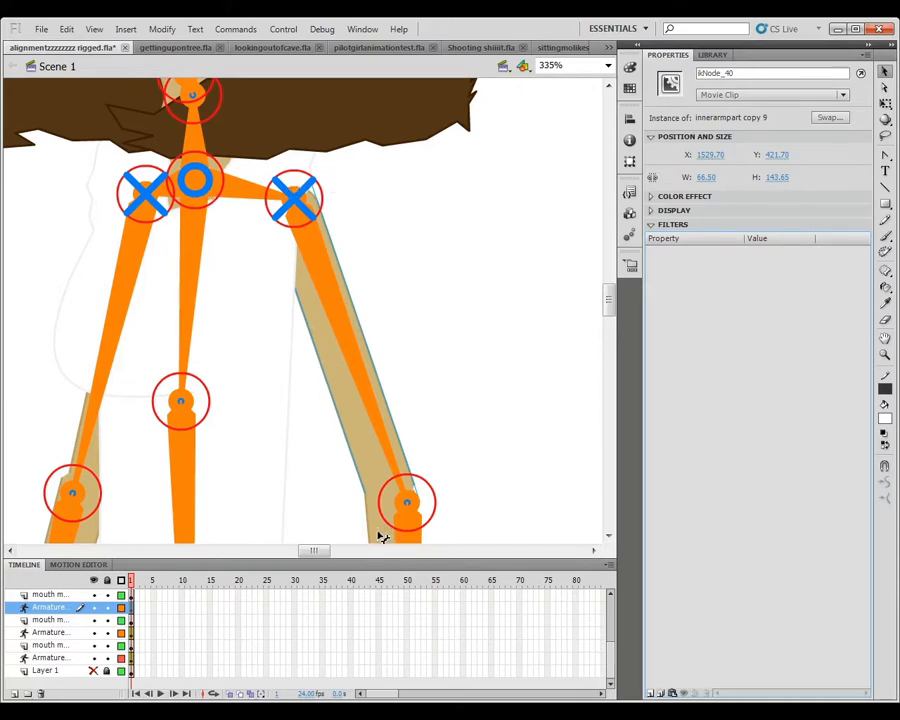
{"action": "left_click", "coordinate": [362, 421]}
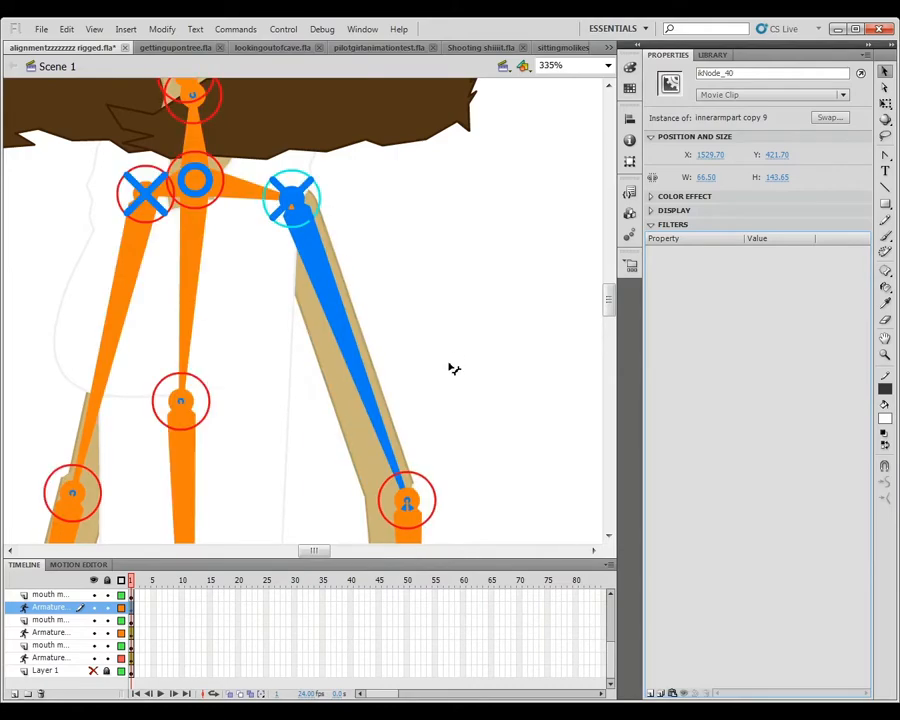
{"action": "key", "text": "ctrl+z"}
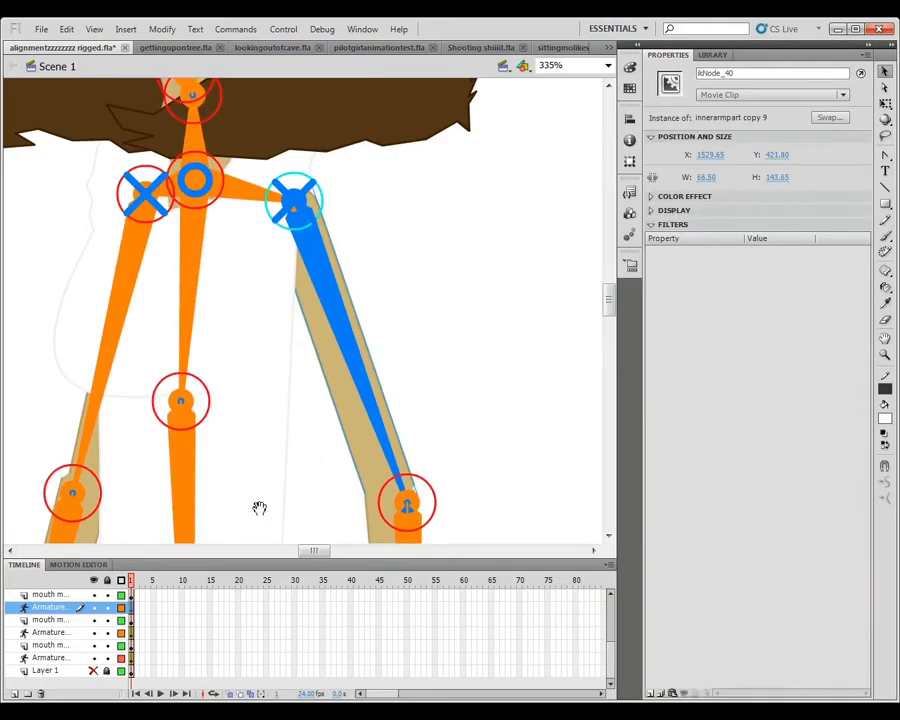
{"action": "left_click", "coordinate": [326, 512]}
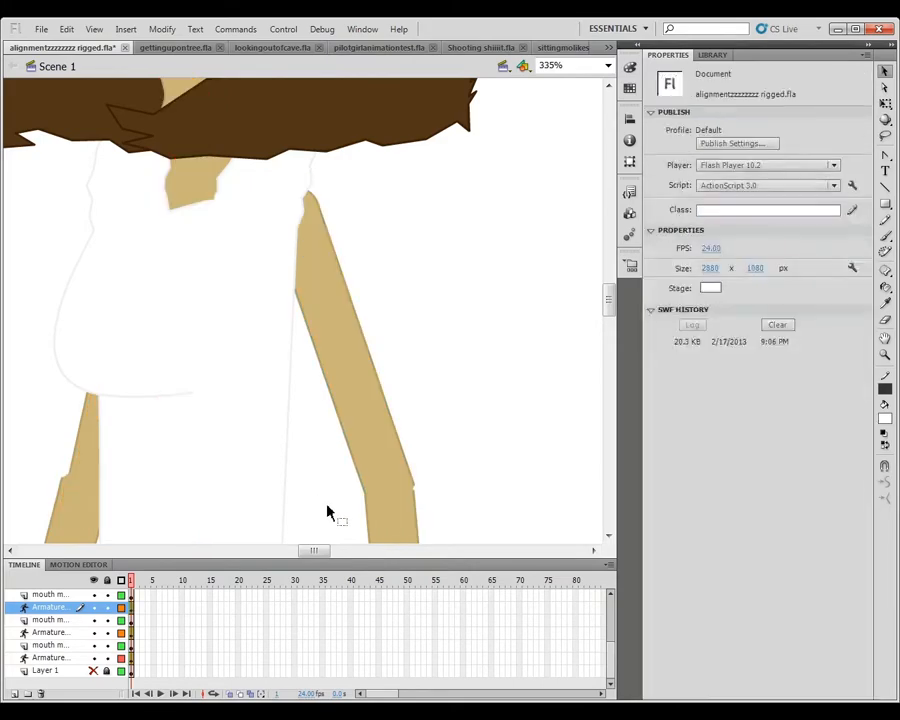
Try swinging the same arm outward by its forearm piece, and undo it.
{"action": "left_click_drag", "start_coordinate": [377, 535], "coordinate": [479, 454]}
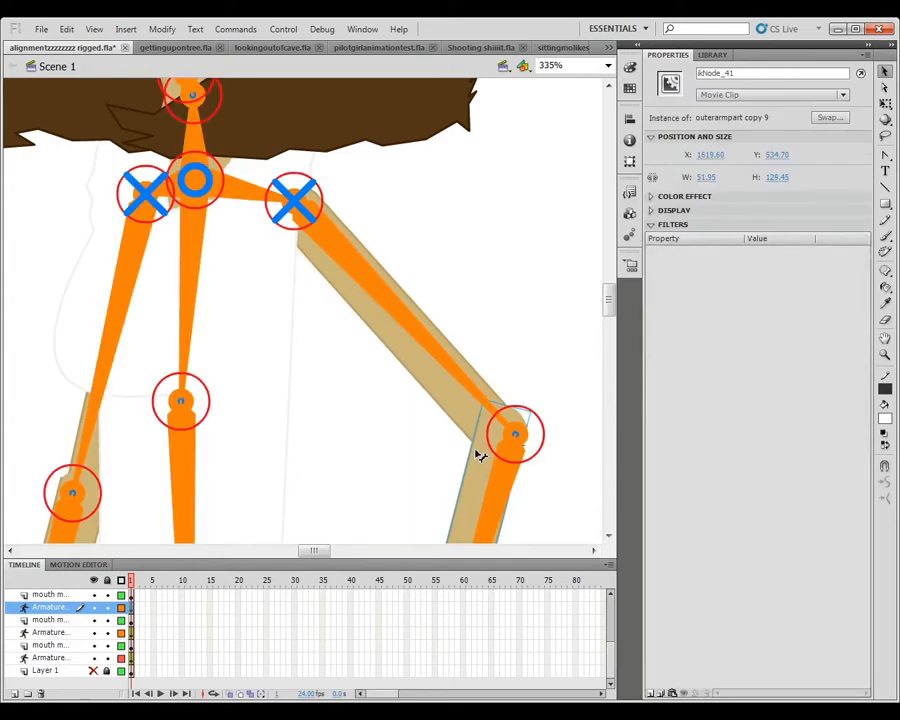
{"action": "key", "text": "ctrl+z"}
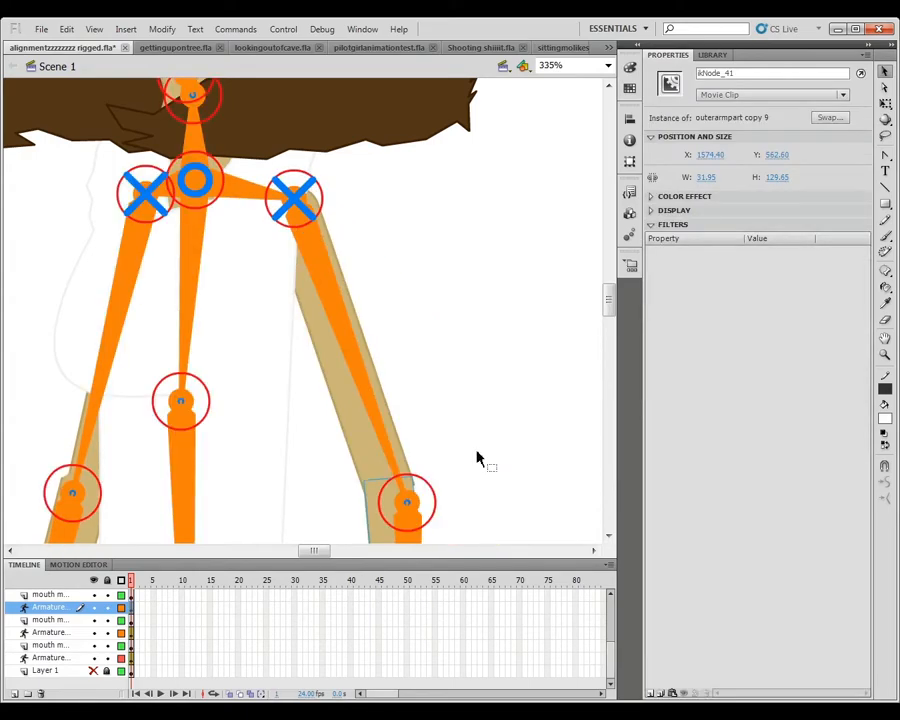
Try pinning the three-quarter view's fully visible upper arm bone, and unpin it again.
{"action": "left_click", "coordinate": [300, 207]}
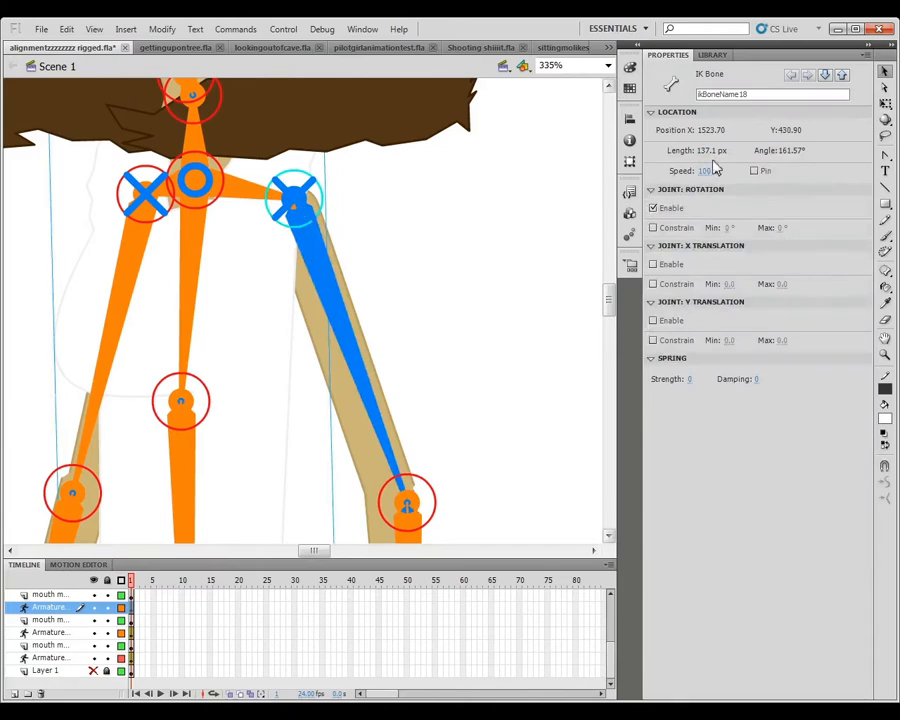
{"action": "left_click", "coordinate": [754, 172]}
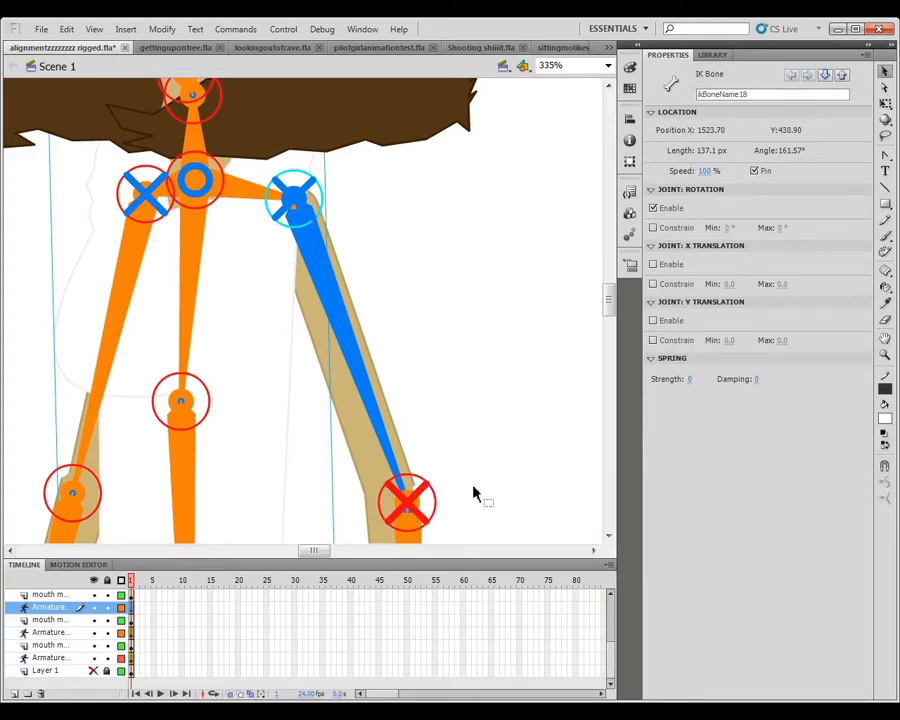
{"action": "left_click", "coordinate": [754, 172]}
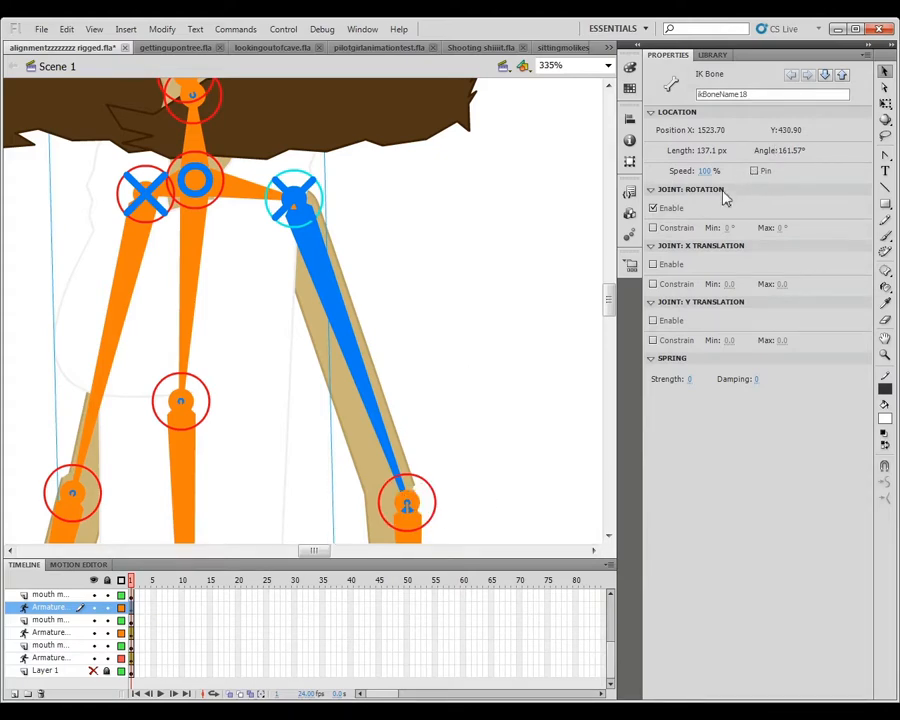
Select the whole armature, the same upper arm's bone and the elbow joint in turn to examine how the arm's joints connect.
{"action": "left_click_drag", "start_coordinate": [299, 195], "coordinate": [299, 204]}
{"action": "double_click", "coordinate": [294, 200]}
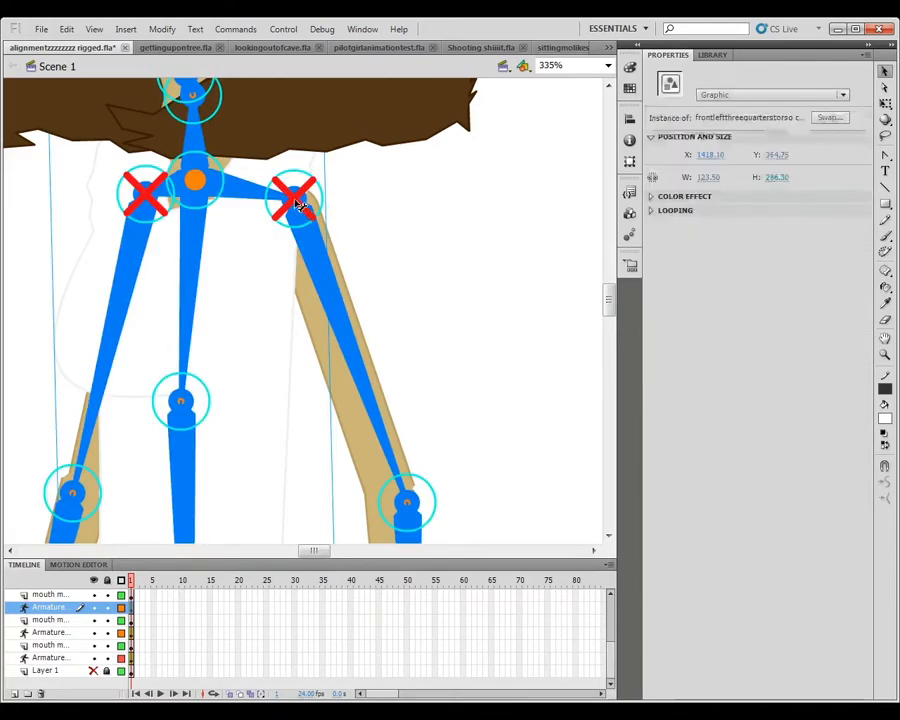
{"action": "left_click", "coordinate": [299, 204]}
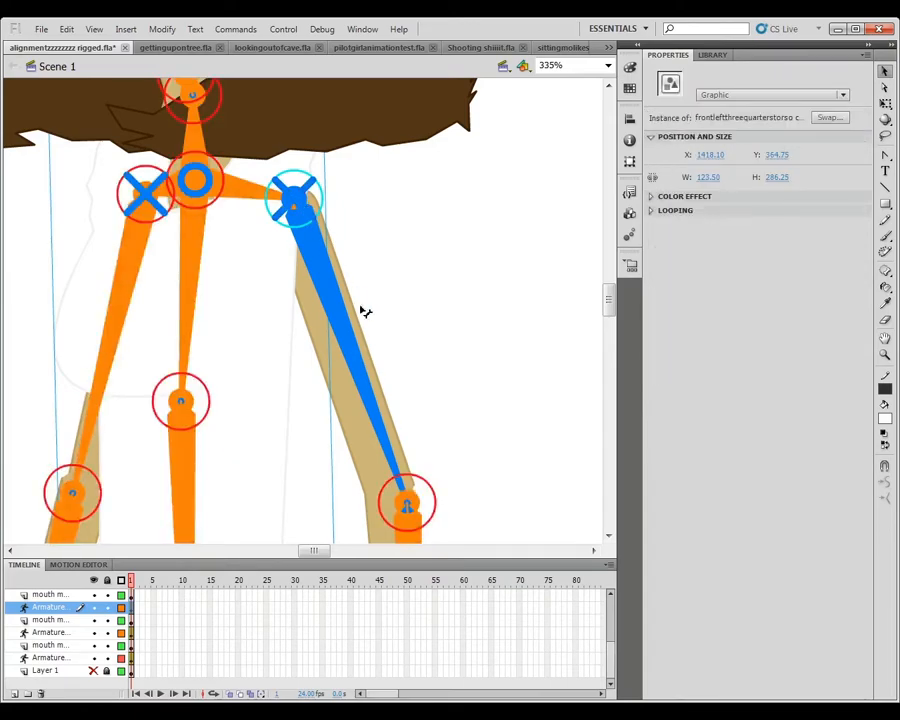
{"action": "double_click", "coordinate": [412, 508]}
{"action": "left_click", "coordinate": [412, 508]}
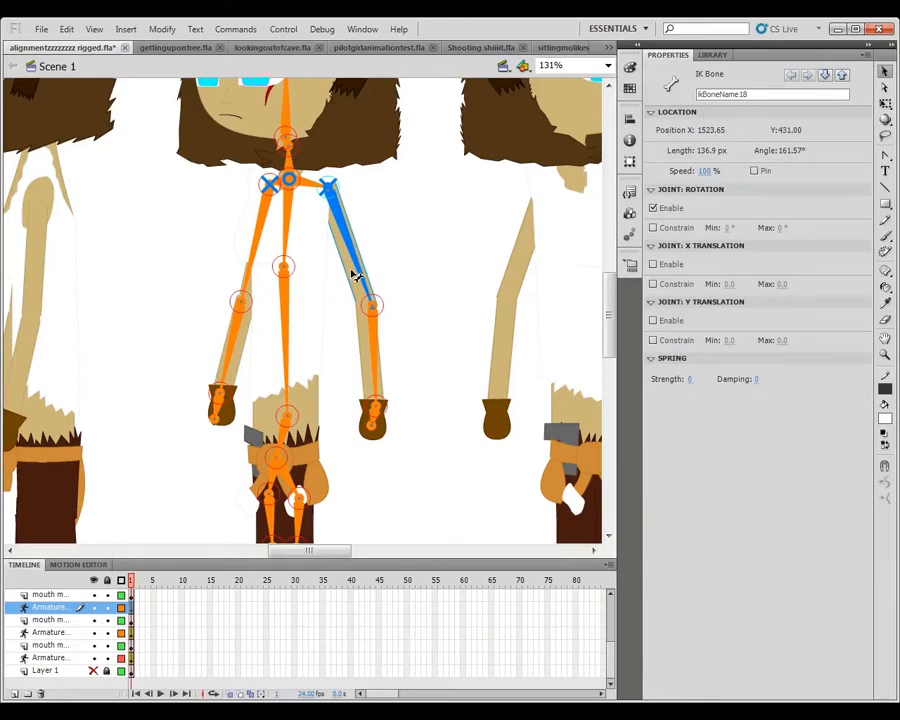
Select the forearm, upper arm and torso bones in turn to compare their joint properties, ending on the fully visible upper arm's bone.
{"action": "left_click", "coordinate": [376, 342]}
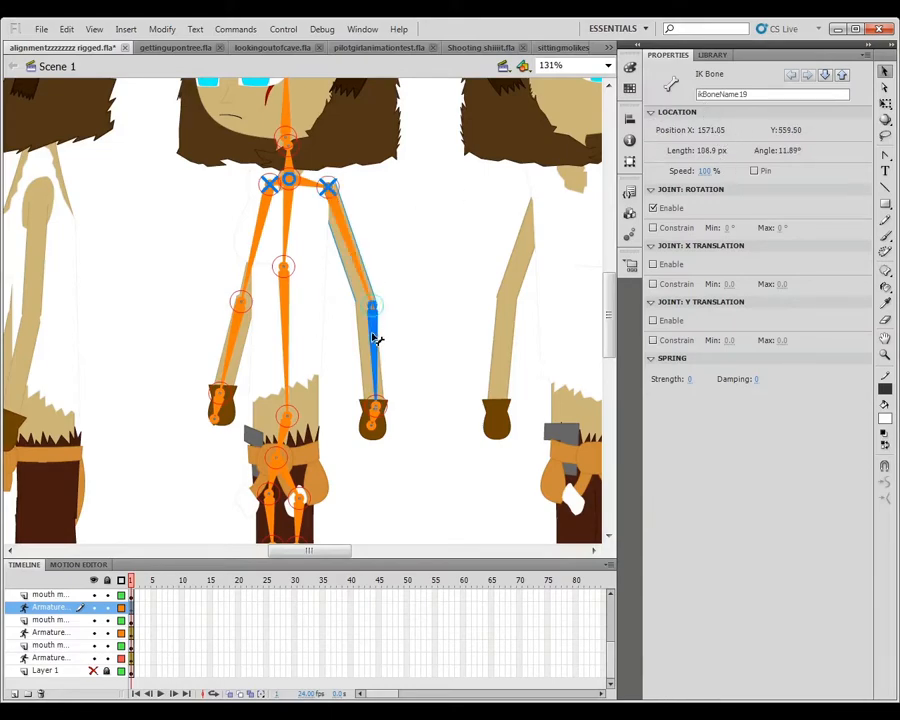
{"action": "left_click", "coordinate": [366, 283]}
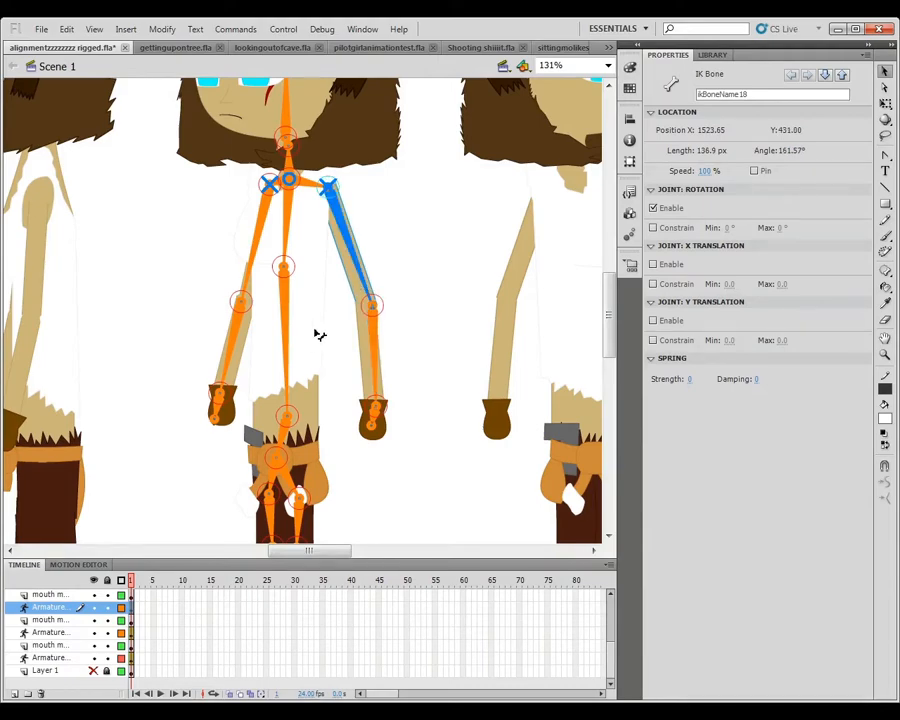
{"action": "left_click", "coordinate": [290, 378]}
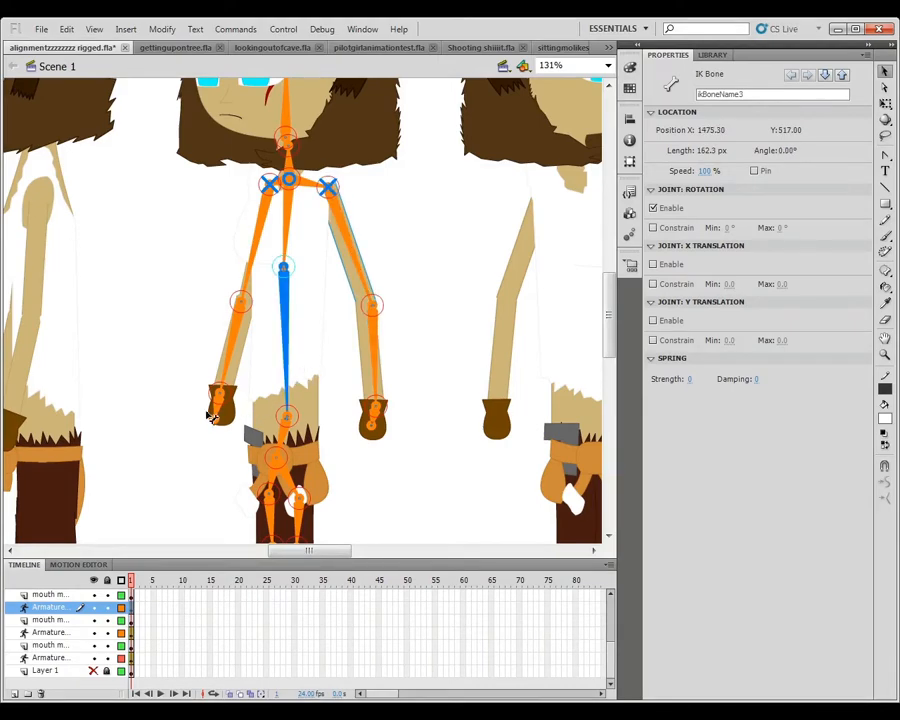
{"action": "left_click", "coordinate": [237, 364]}
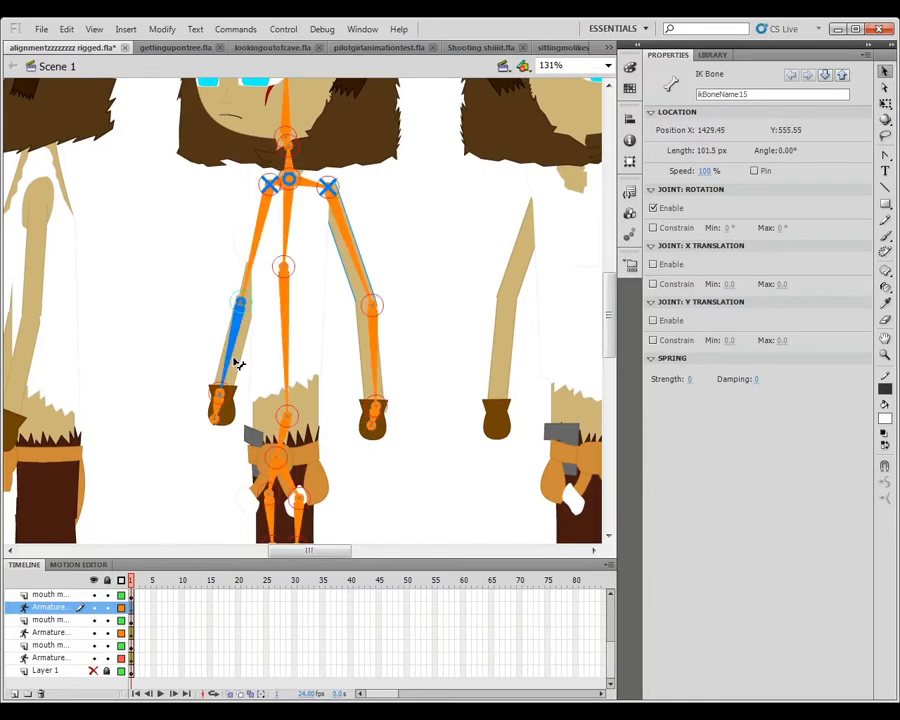
{"action": "left_click", "coordinate": [370, 395]}
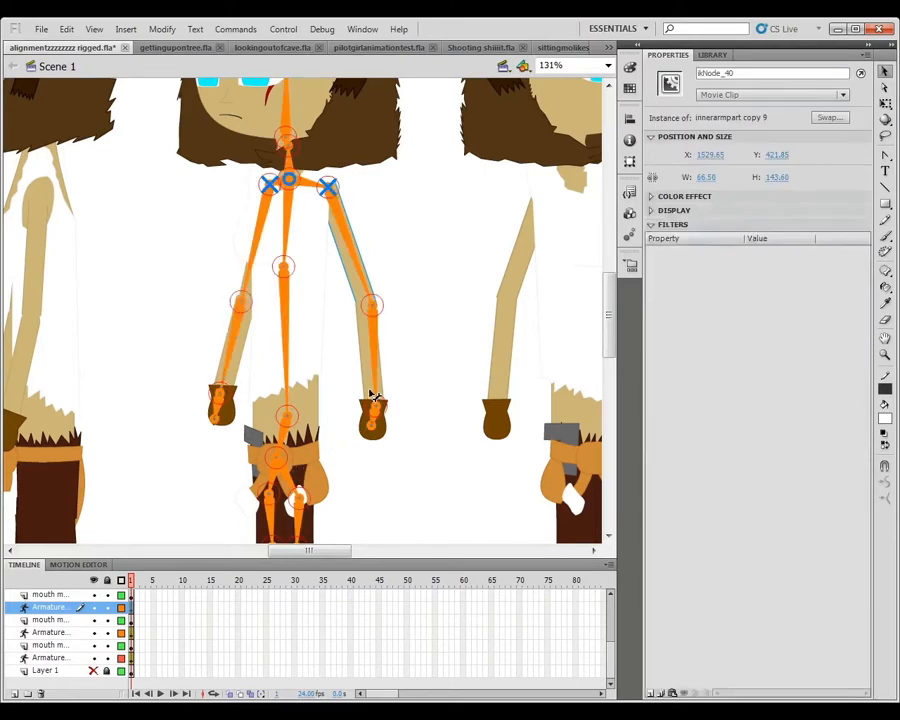
{"action": "left_click", "coordinate": [376, 392]}
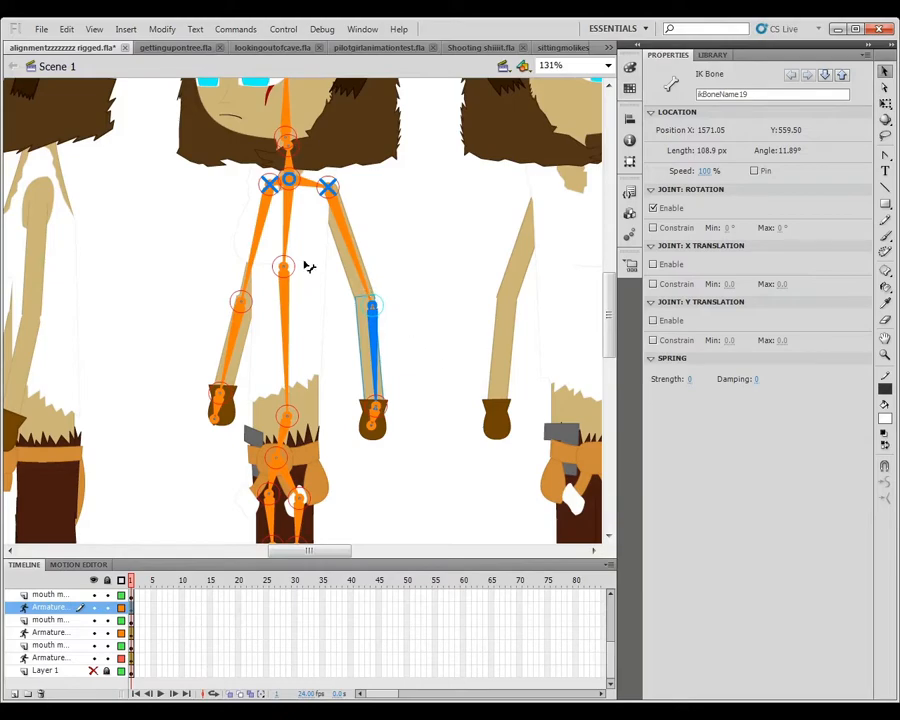
{"action": "left_click", "coordinate": [366, 264]}
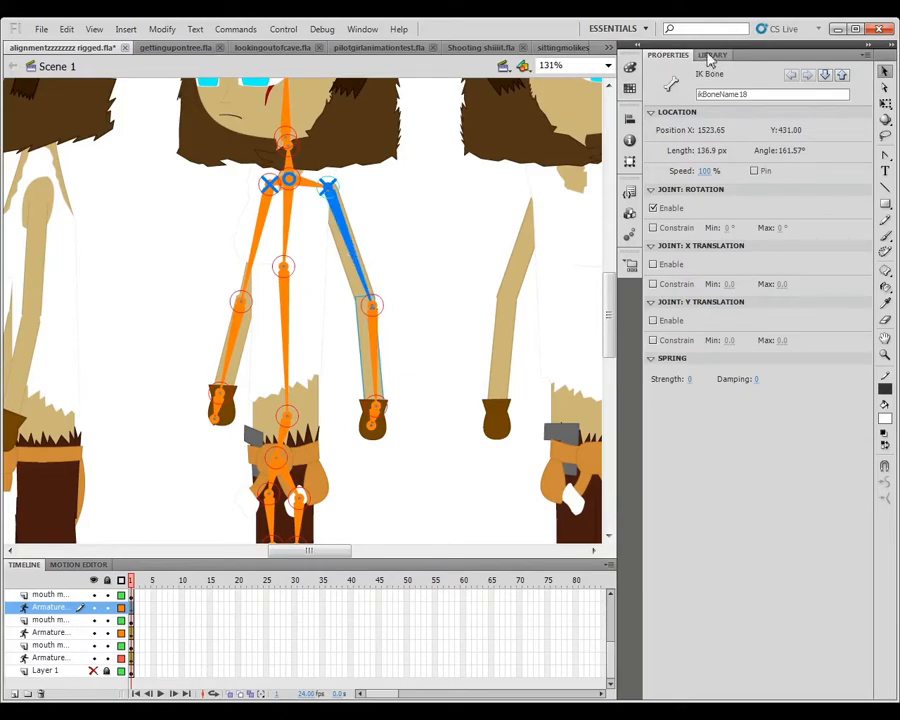
Set the upper arm bone's speed to 100% and swing the forearm outward in line with the upper arm.
{"action": "left_click", "coordinate": [710, 173]}
{"action": "type", "text": "100"}
{"action": "key", "text": "Return"}
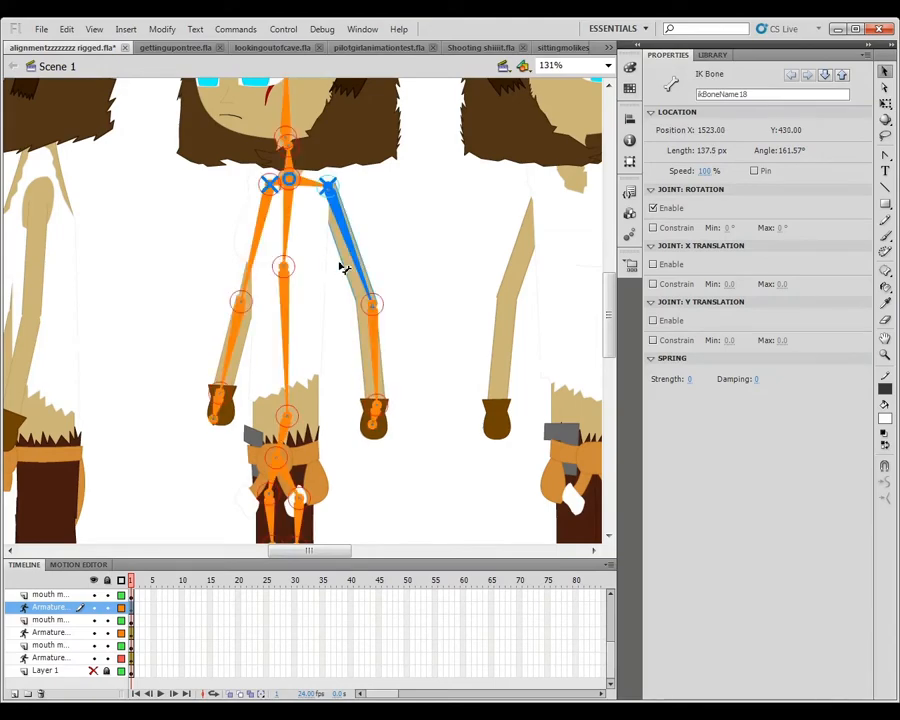
{"action": "left_click", "coordinate": [342, 267]}
{"action": "left_click", "coordinate": [372, 306]}
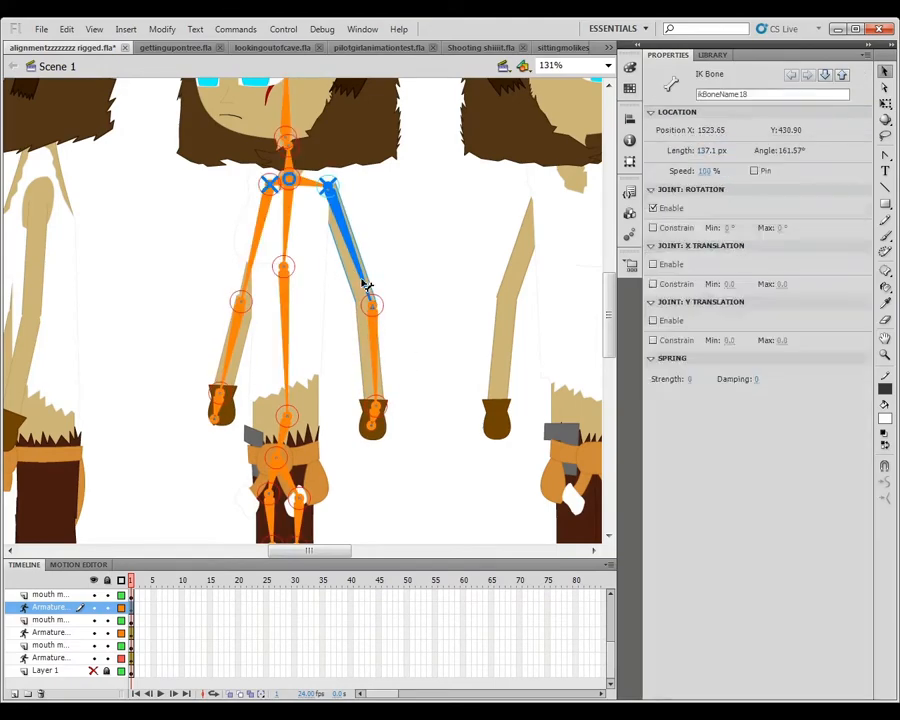
{"action": "left_click_drag", "start_coordinate": [380, 357], "coordinate": [397, 402]}
Try setting the forearm bone's speed to 50% and swinging the arm inward across the torso, and undo both changes.
{"action": "left_click", "coordinate": [707, 171]}
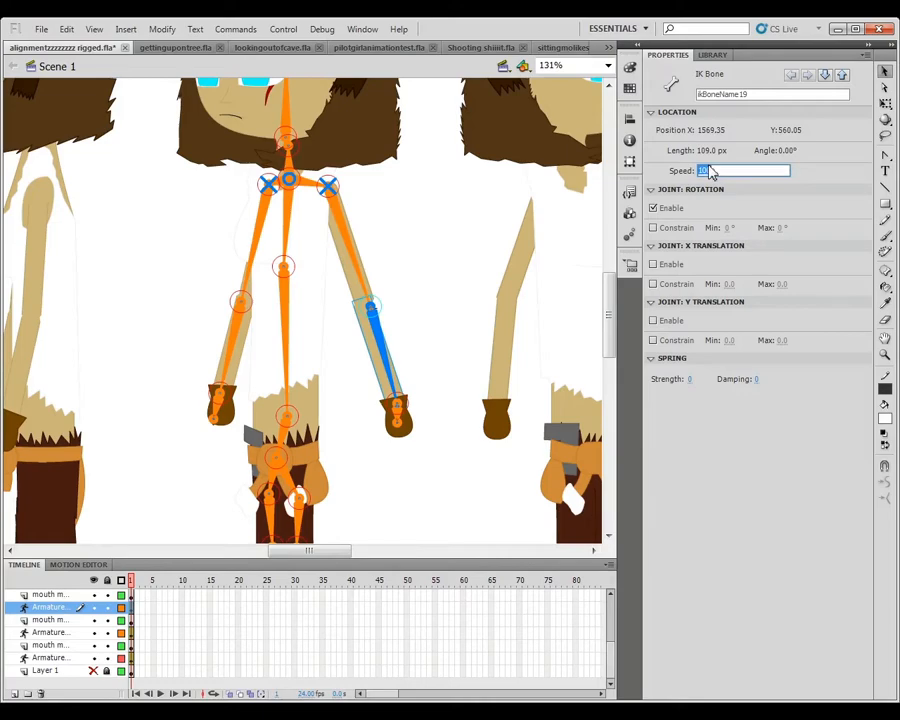
{"action": "key", "text": "Return"}
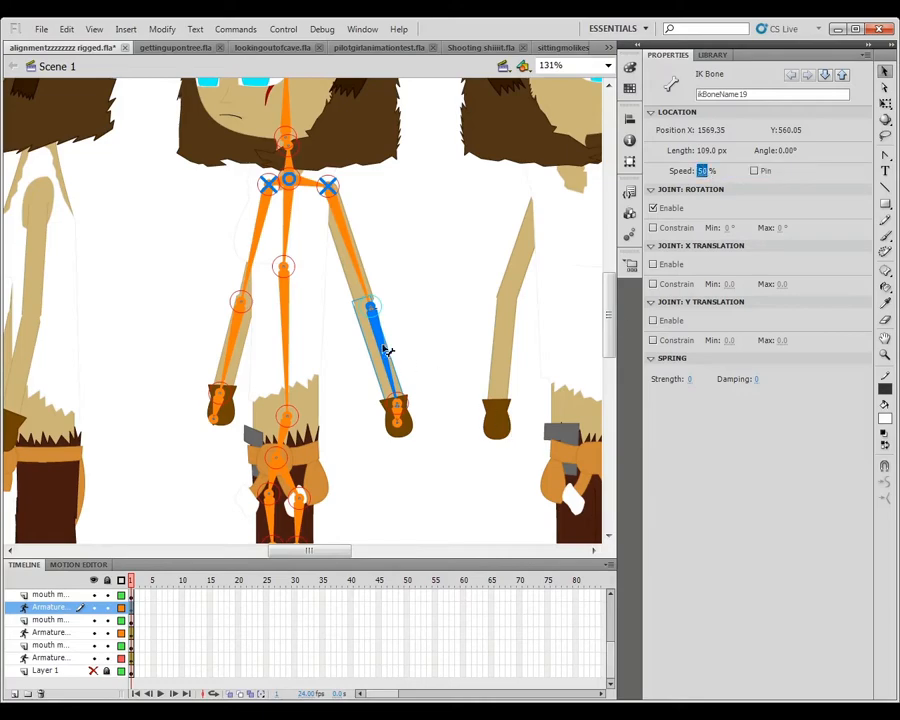
{"action": "left_click_drag", "start_coordinate": [397, 388], "coordinate": [307, 339]}
{"action": "key", "text": "ctrl+z"}
{"action": "key", "text": "ctrl+z"}
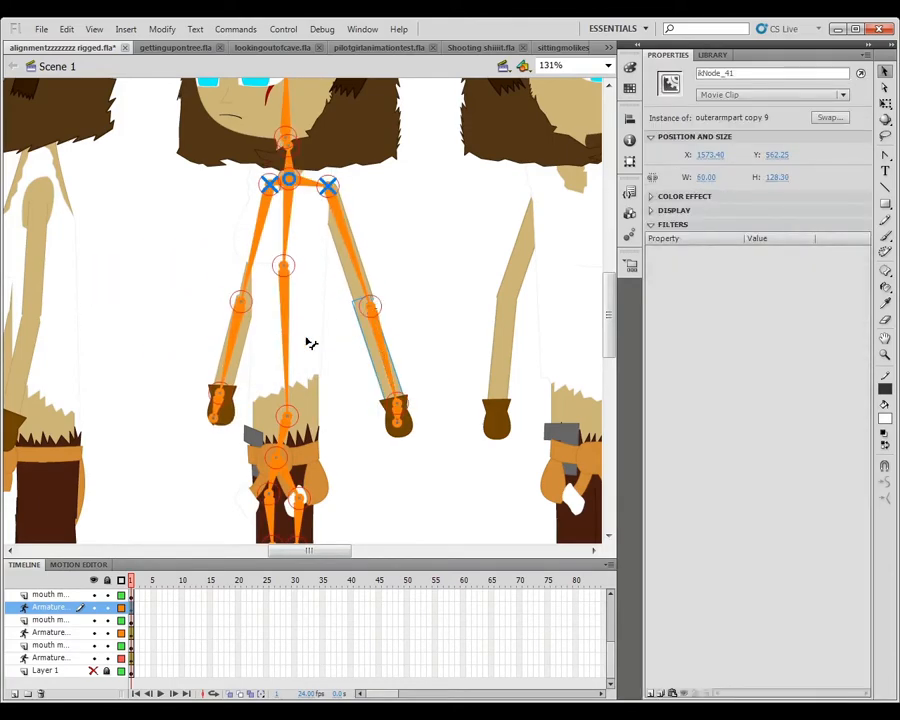
Constrain the forearm bone's joint rotation to between -45° and 45°.
{"action": "left_click", "coordinate": [382, 349]}
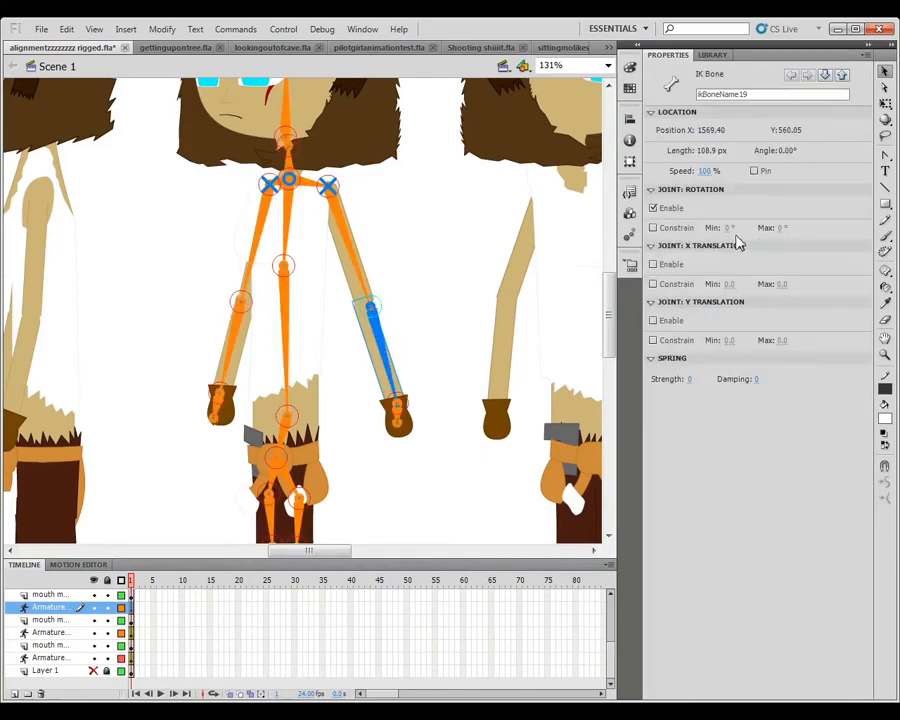
{"action": "left_click", "coordinate": [653, 228]}
{"action": "mouse_move", "coordinate": [609, 290]}
{"action": "left_mouse_down"}
{"action": "mouse_move", "coordinate": [611, 380]}
{"action": "mouse_move", "coordinate": [620, 288]}
{"action": "left_mouse_up"}
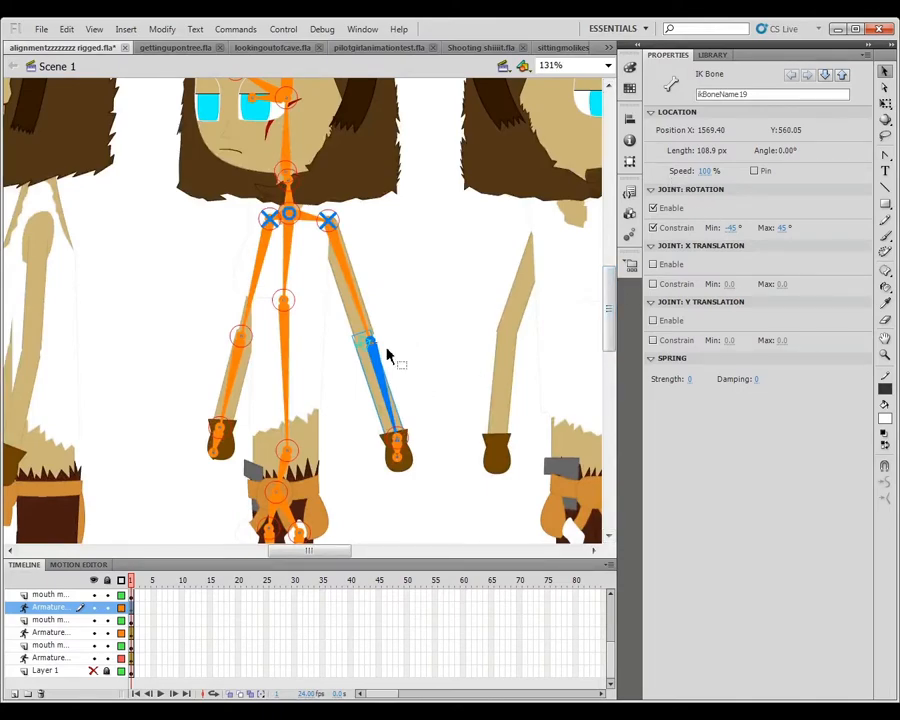
Try swinging the constrained forearm outward and upward, undo the movements, and turn off its rotation constraint.
{"action": "left_click_drag", "start_coordinate": [389, 383], "coordinate": [477, 460]}
{"action": "key", "text": "ctrl+z"}
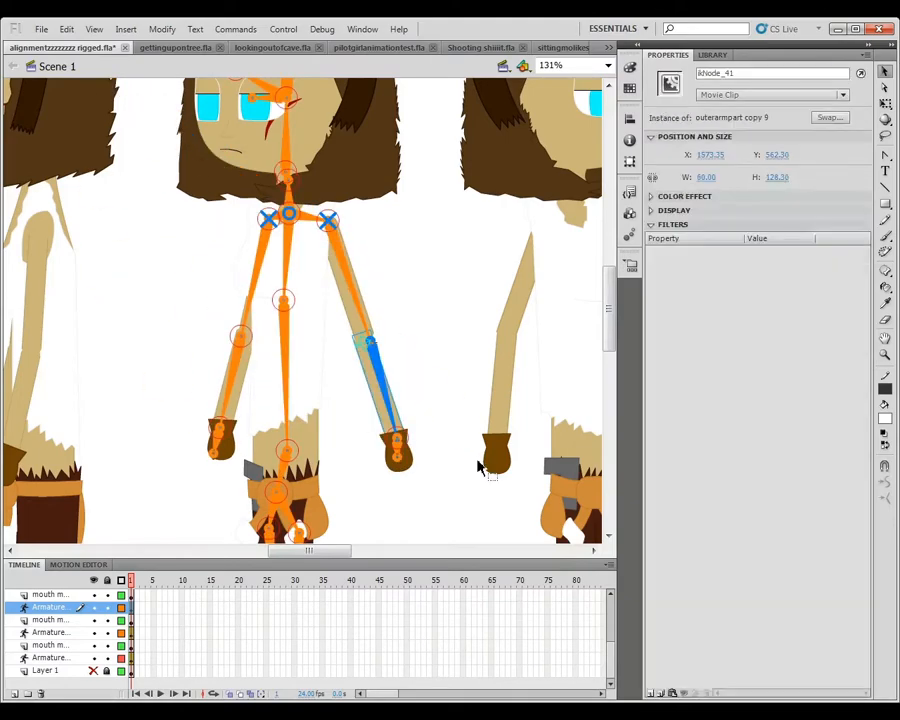
{"action": "left_click_drag", "start_coordinate": [390, 405], "coordinate": [374, 278]}
{"action": "left_click", "coordinate": [381, 376]}
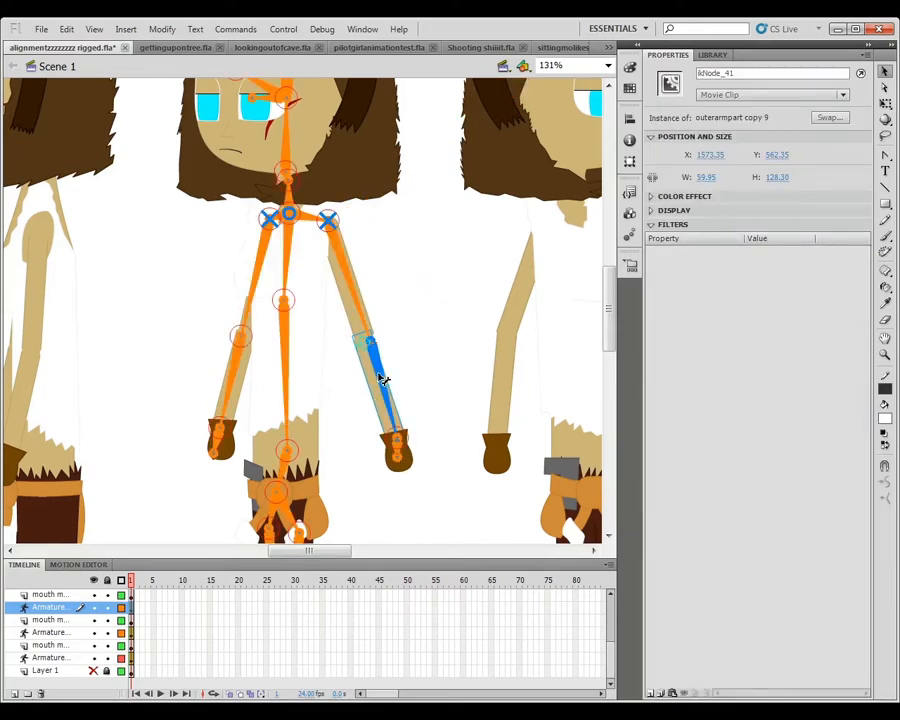
{"action": "left_click", "coordinate": [660, 227]}
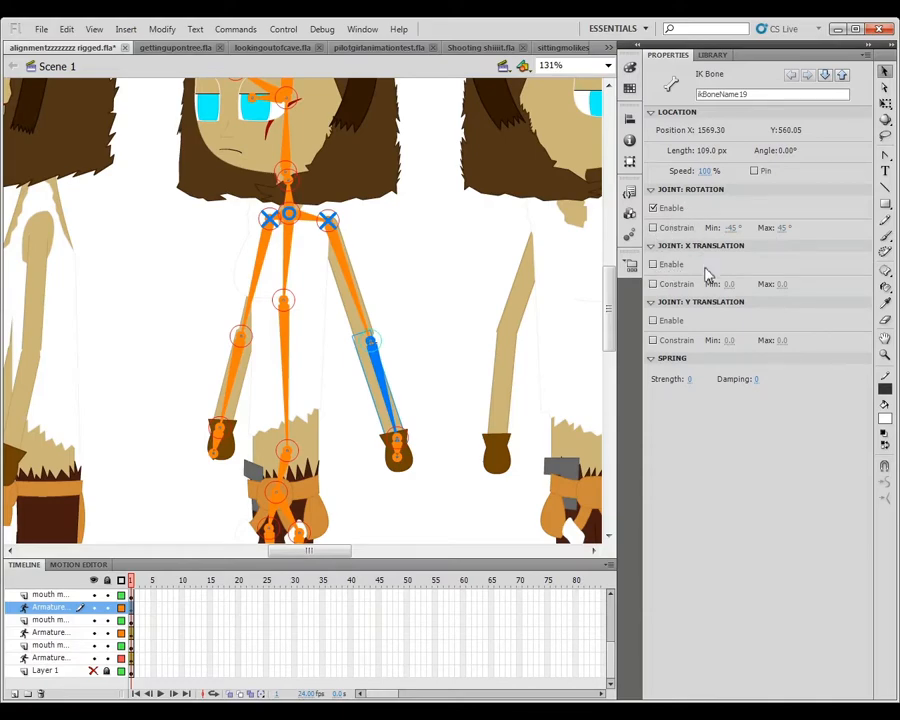